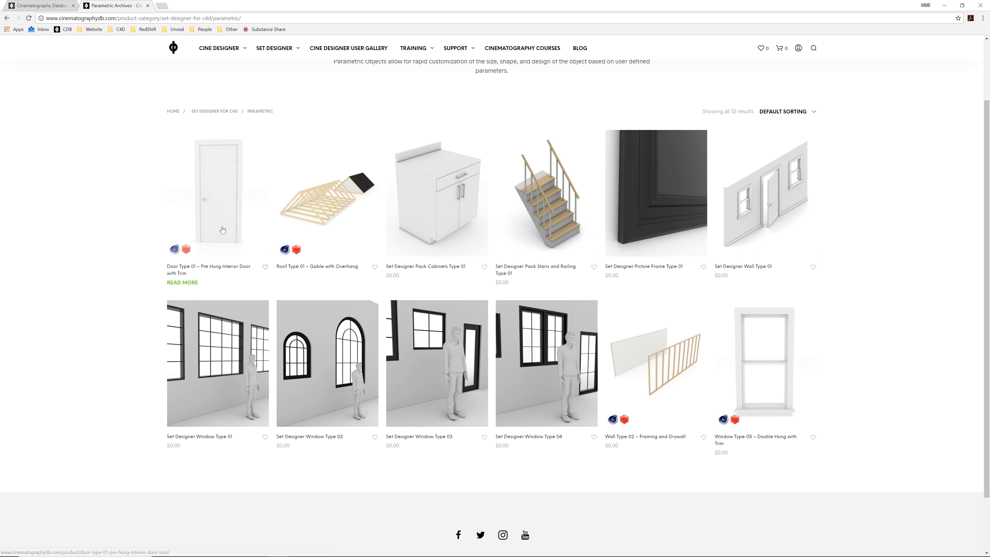
Open the Door Type 01, Roof Type 01, Wall Type 02 and Window Type 05 product pages in separate tabs and view each one
middle_click(233, 229)
middle_click(340, 214)
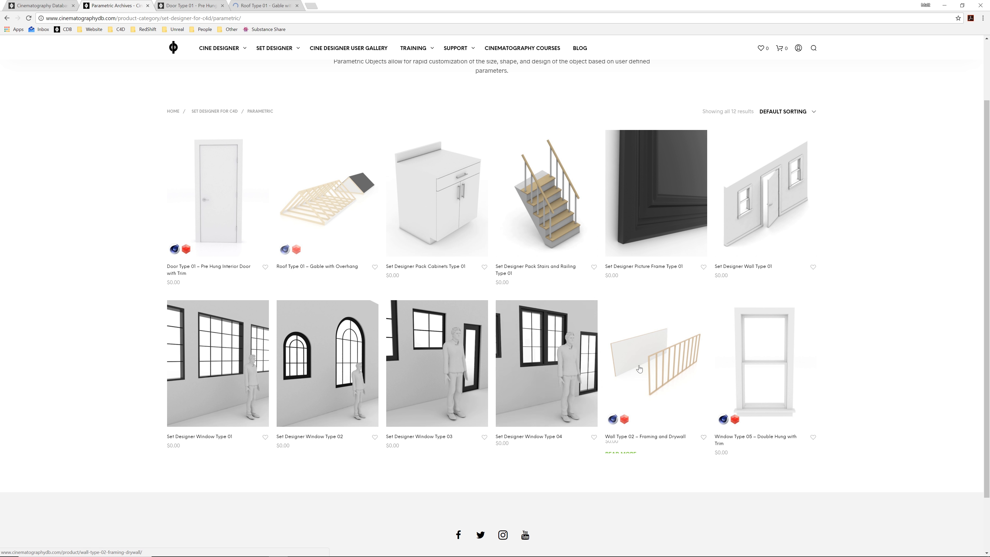
middle_click(663, 367)
middle_click(781, 365)
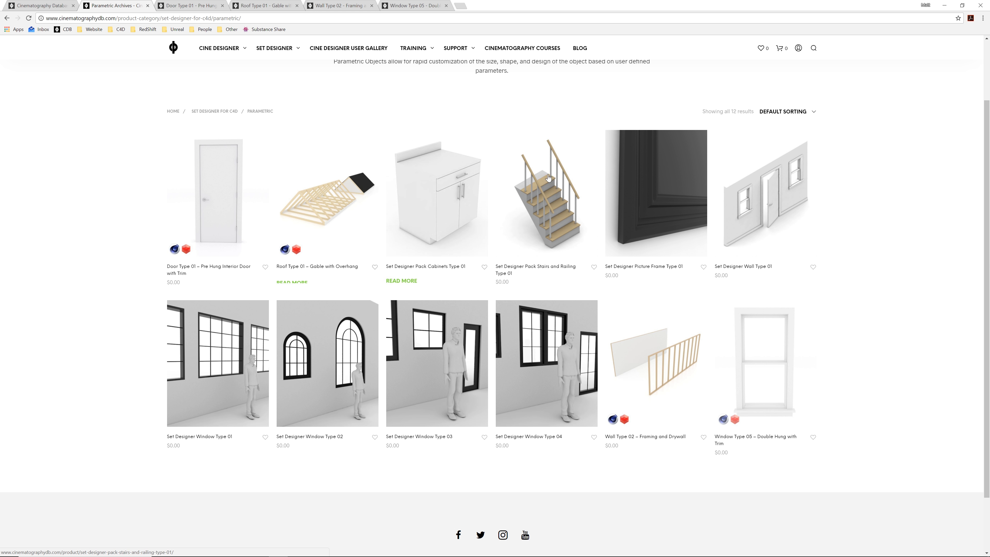
click(191, 6)
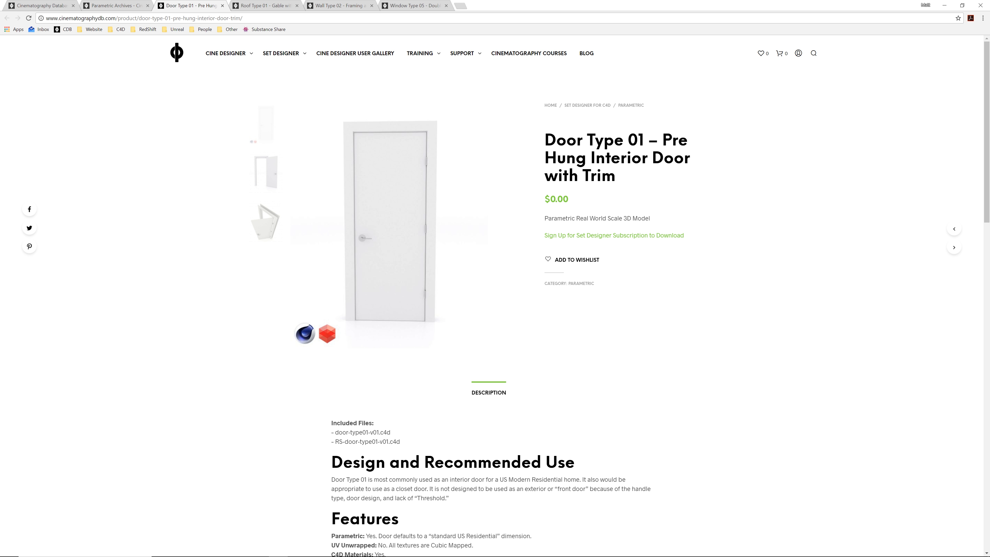
click(271, 5)
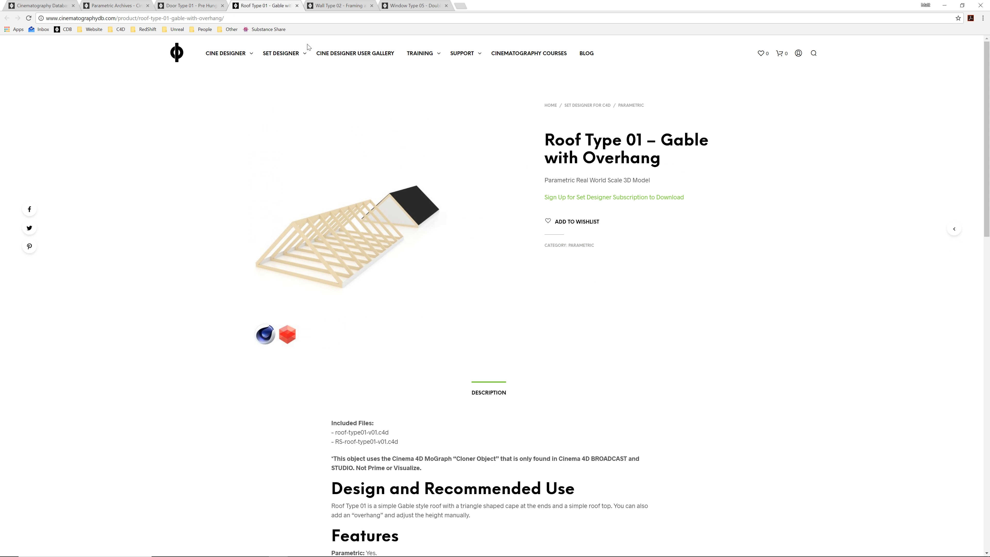
click(351, 8)
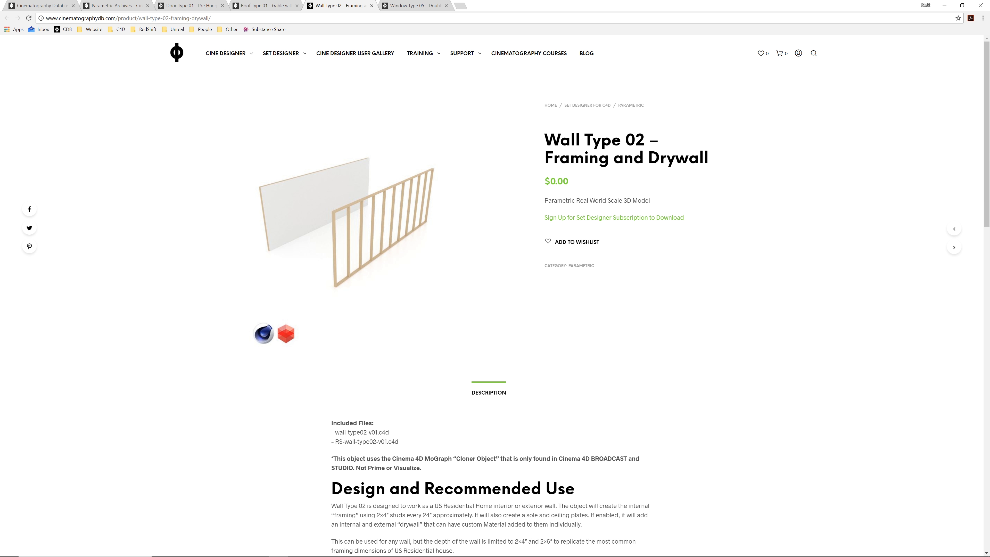
click(414, 5)
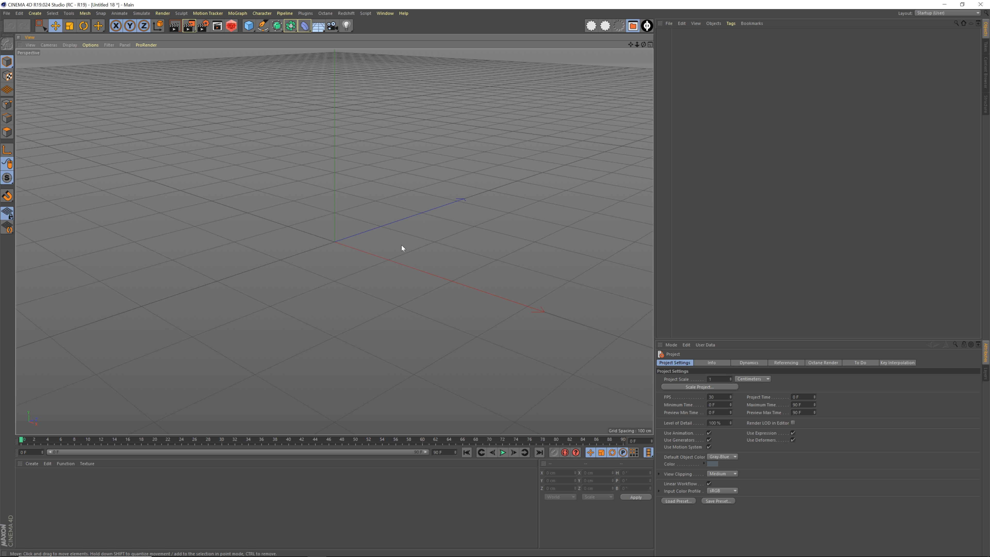
Switch to Cinema 4D, open the Content Browser and browse the Physical-SetDesigner and Redshift-SetDesigner preset libraries
key(shift+F8)
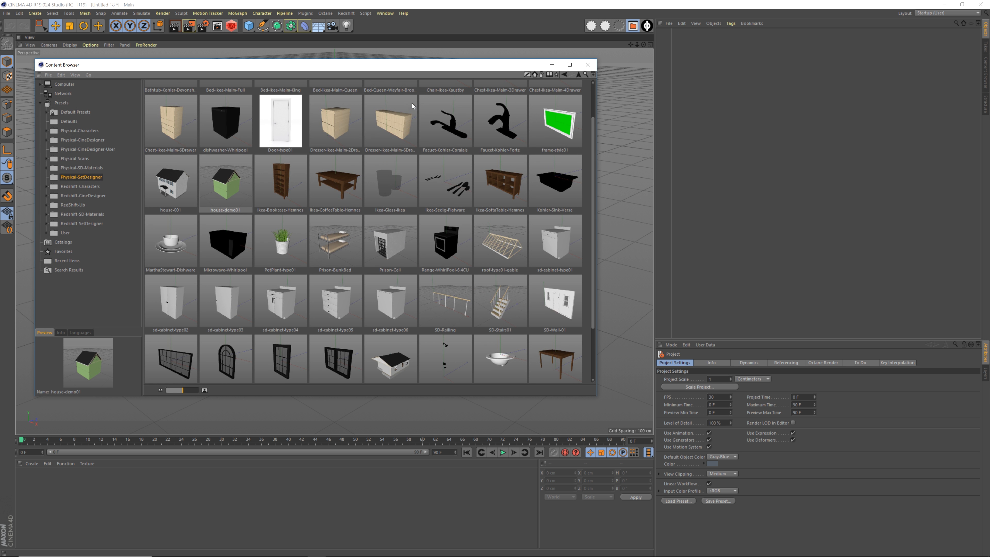
drag(418, 67, 424, 69)
scroll(405, 234, down, 2)
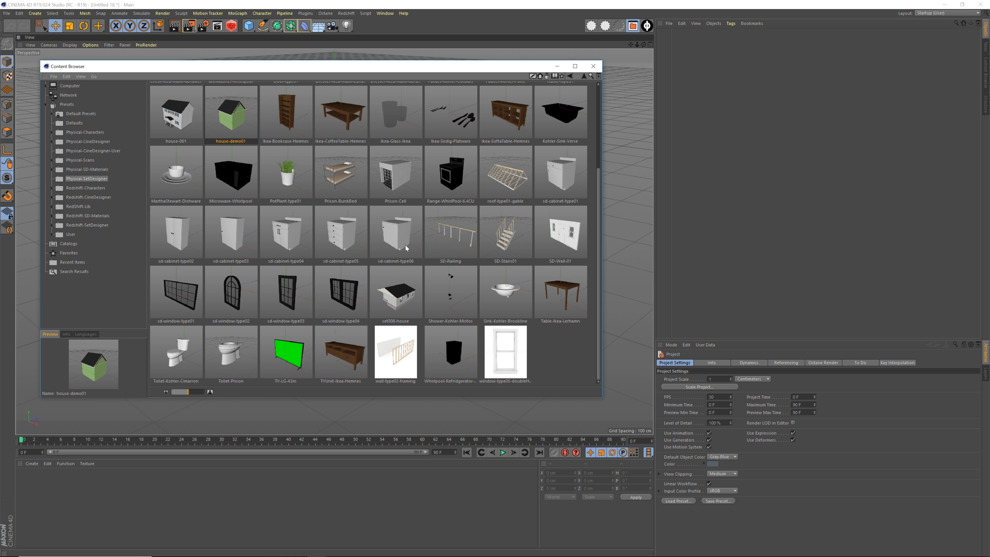
scroll(406, 247, up, 2)
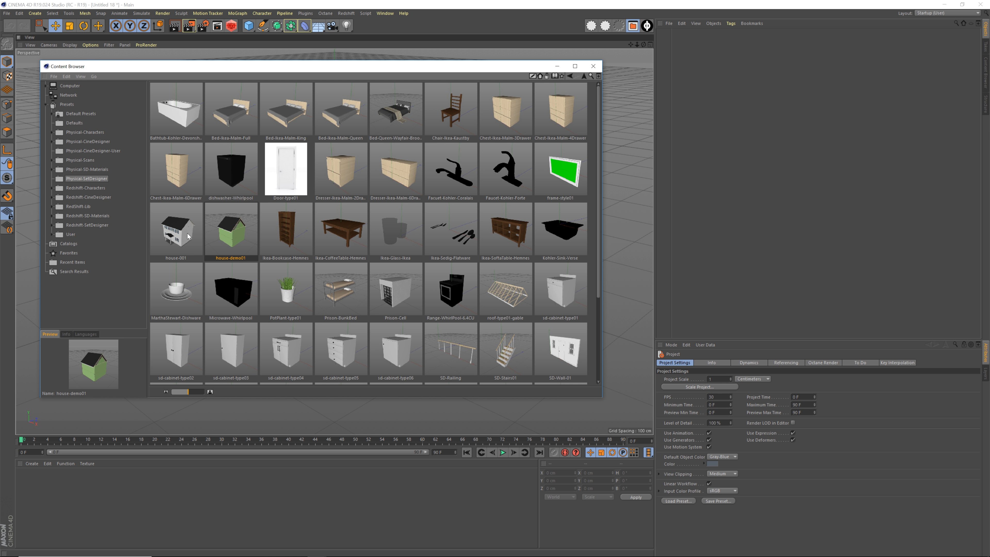
click(94, 179)
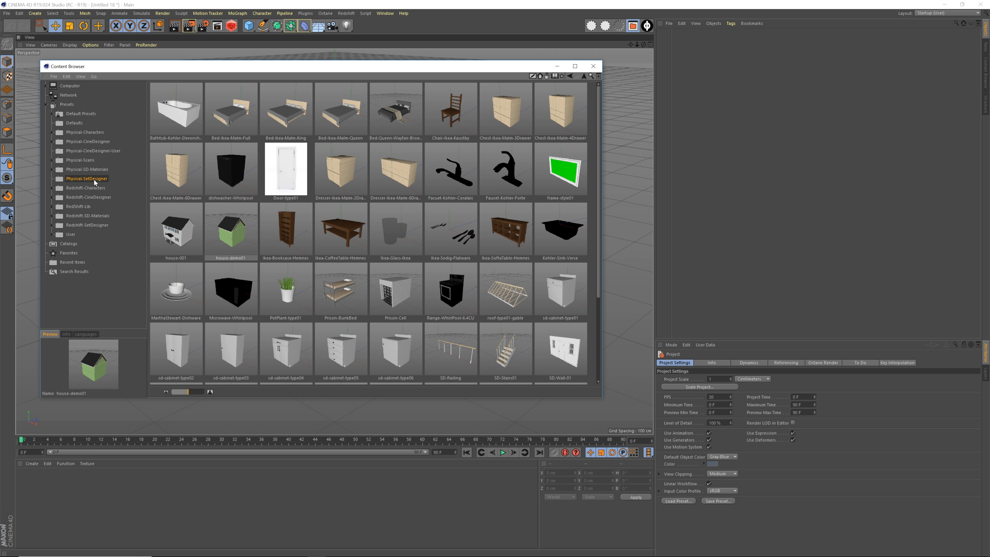
click(97, 226)
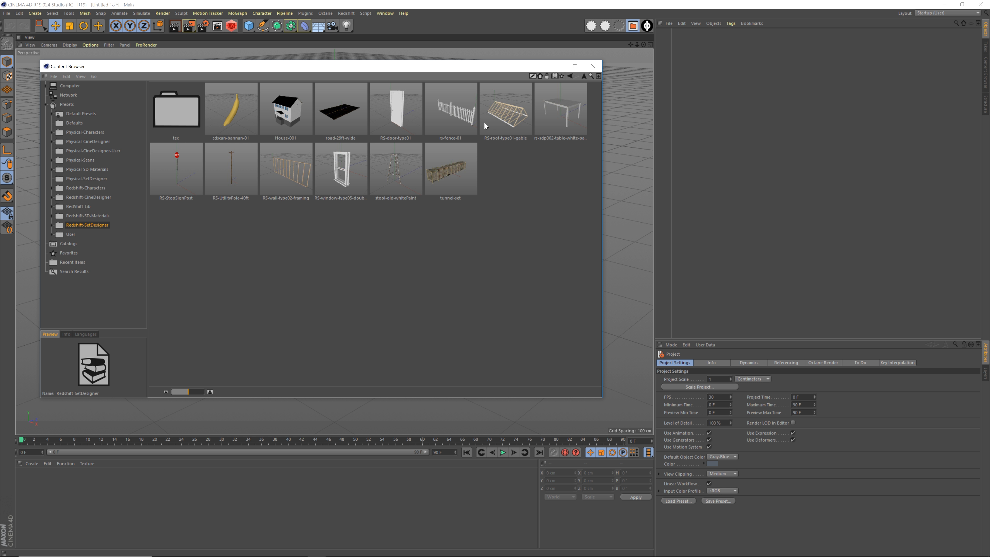
click(100, 179)
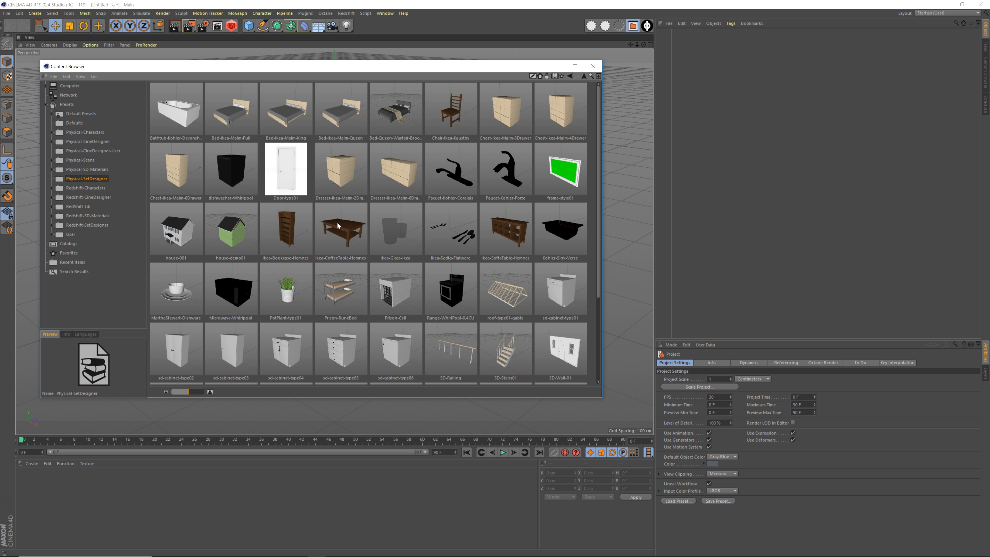
Load the wall-type02-framing and double-hung window-type05 presets from Physical-SetDesigner into the scene
scroll(445, 259, down, 3)
scroll(441, 255, up, 3)
scroll(386, 246, down, 3)
scroll(369, 242, up, 3)
scroll(378, 259, down, 3)
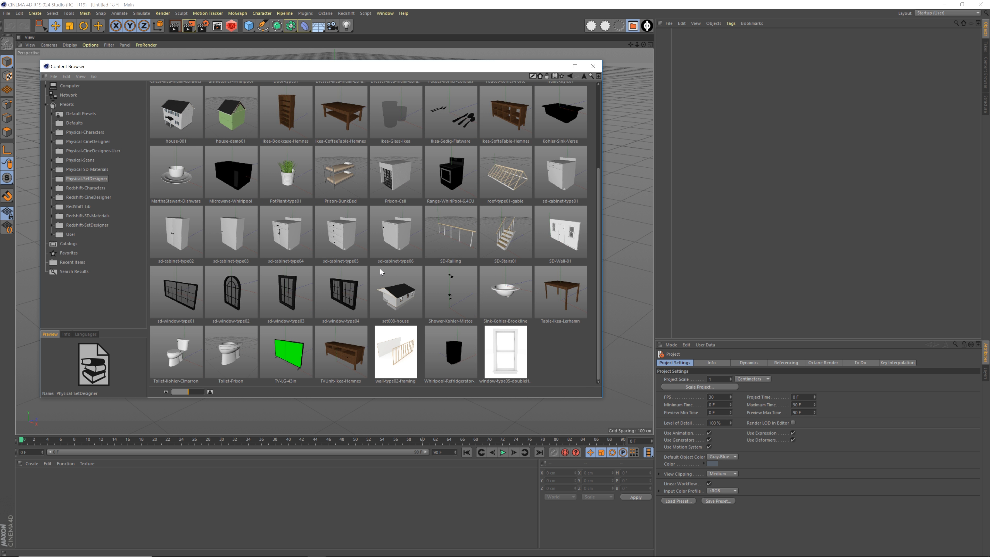
double_click(416, 346)
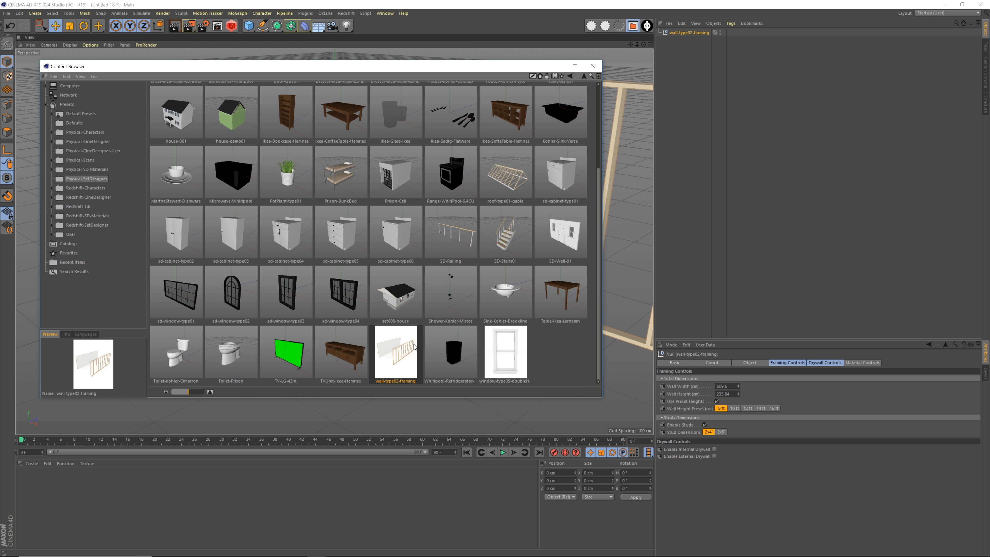
double_click(513, 335)
Load the roof-type01-gable and Door-type01 presets into the scene and close the Content Browser
double_click(506, 174)
scroll(429, 175, up, 3)
double_click(286, 171)
scroll(350, 219, down, 3)
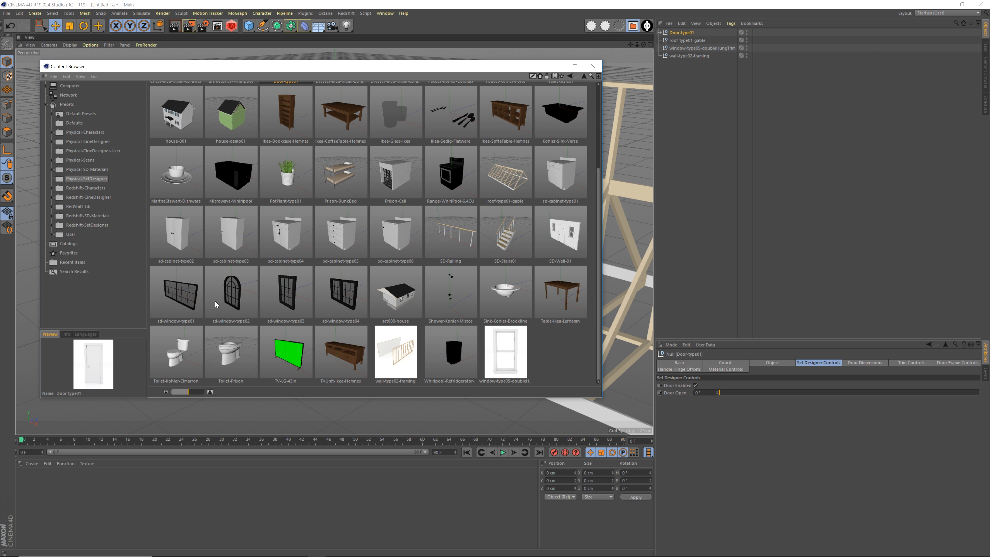
scroll(428, 249, up, 3)
scroll(345, 194, down, 3)
scroll(296, 195, up, 3)
scroll(350, 197, down, 3)
click(593, 66)
Hide the door, gable roof and double-hung window in the viewport, leaving only the framing wall shown
scroll(335, 242, down, 5)
alt+drag(296, 250, 429, 226)
double_click(746, 32)
click(688, 40)
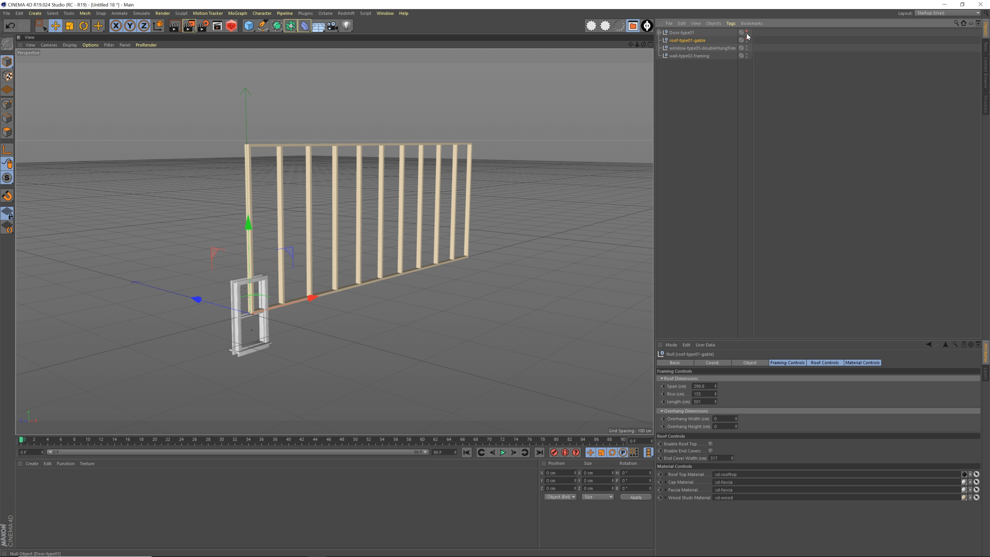
click(722, 48)
click(746, 46)
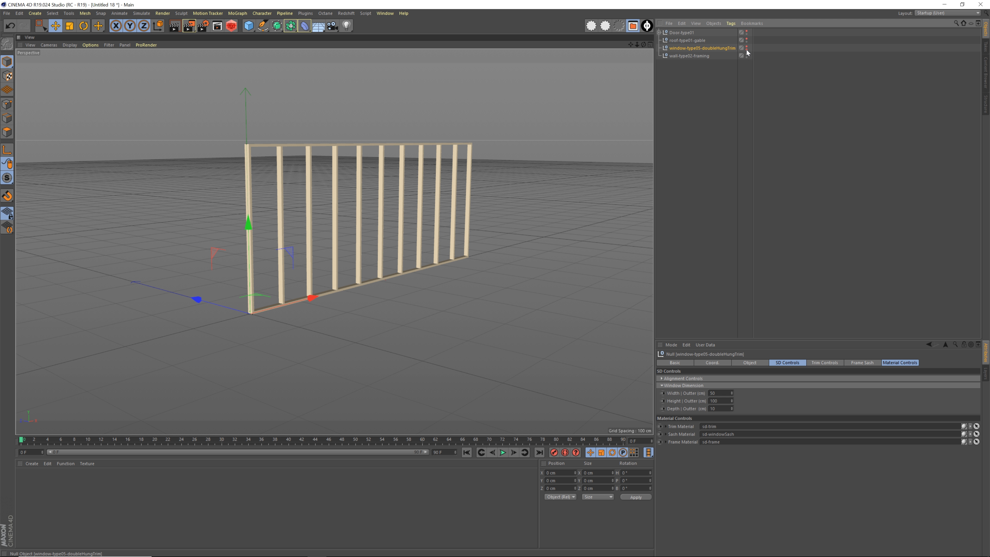
click(703, 103)
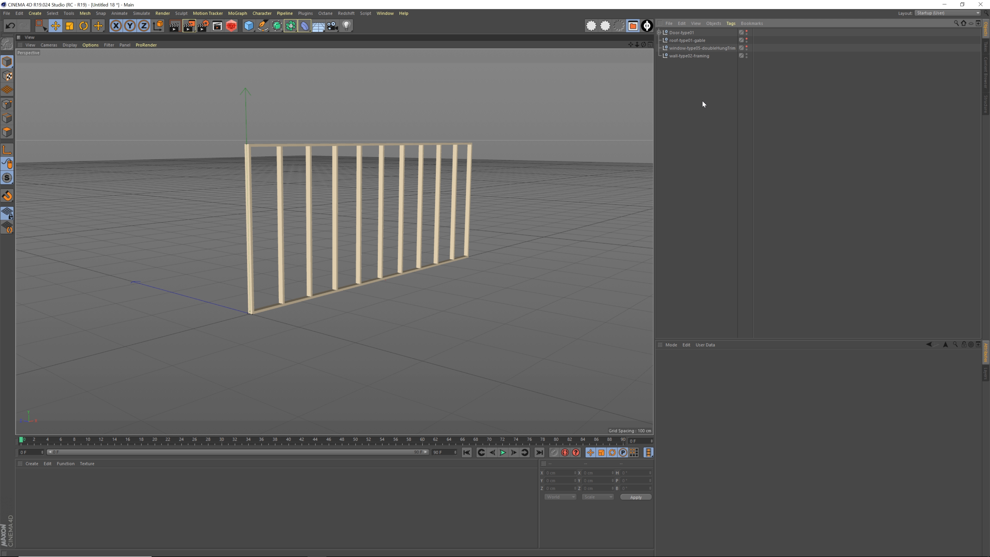
Select the wall-type02-framing object and enlarge the viewport by shrinking the material area beneath it
click(690, 56)
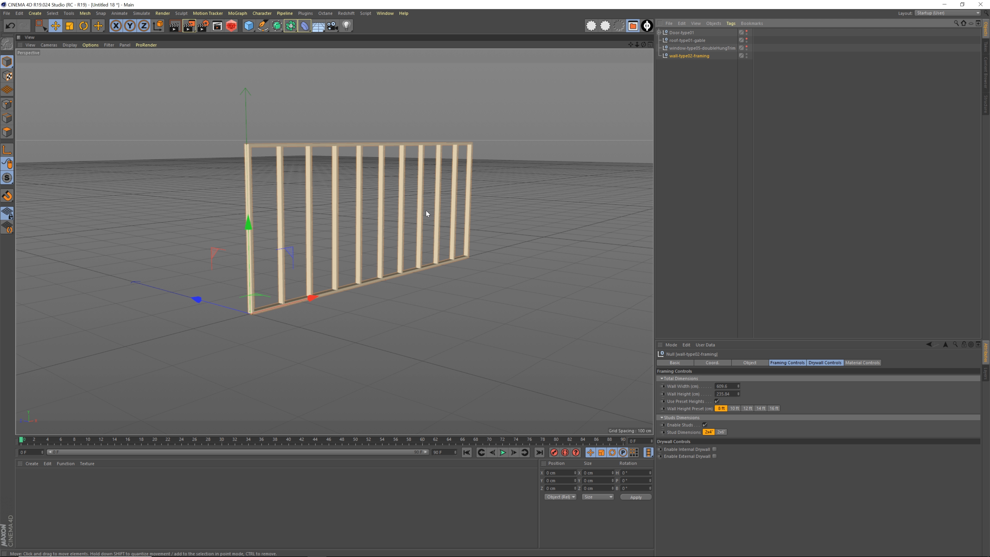
alt+drag(366, 228, 344, 273)
alt+right_drag(326, 274, 378, 266)
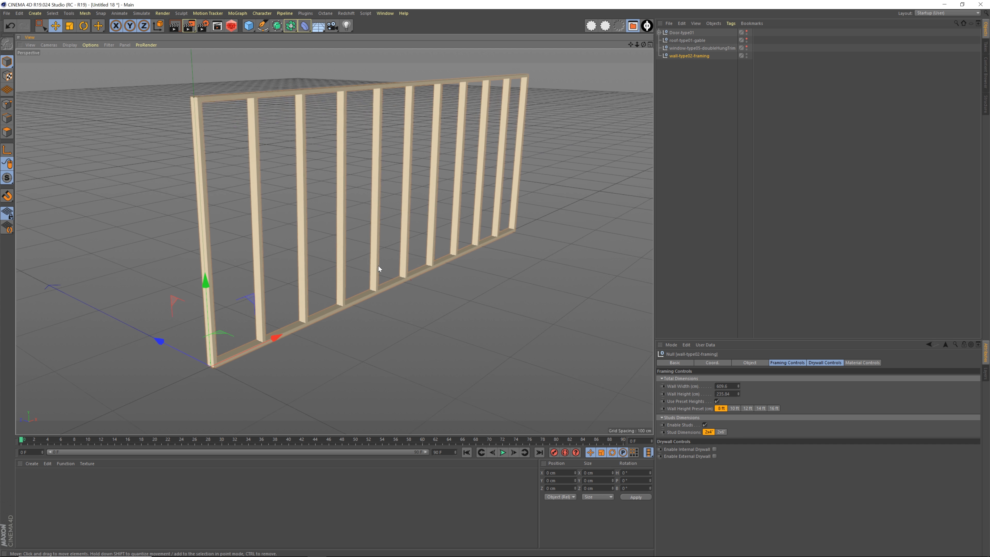
alt+middle_drag(378, 265, 385, 288)
mouse_move(386, 303)
alt+mouse_down()
mouse_move(347, 307)
mouse_move(424, 297)
mouse_move(272, 305)
mouse_move(376, 307)
alt+mouse_up()
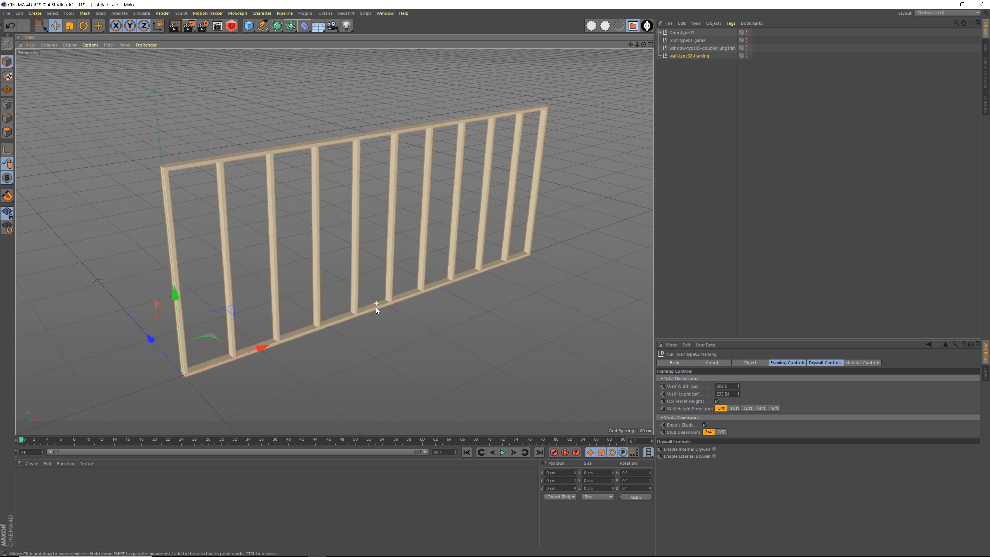
mouse_move(375, 307)
alt+mouse_down()
mouse_move(351, 295)
mouse_move(374, 295)
alt+mouse_up()
drag(389, 459, 390, 495)
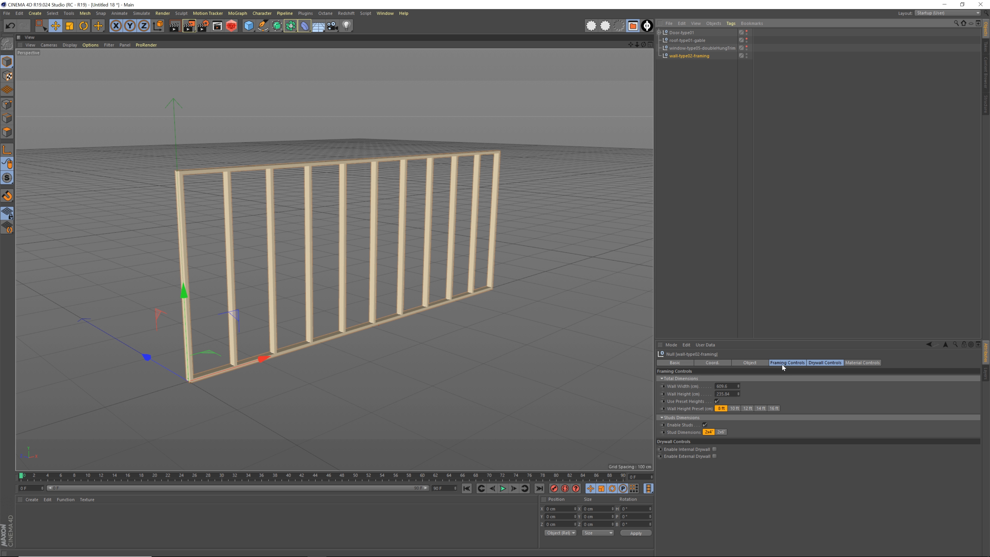
Examine the framing wall's Framing, Drywall and Material Controls
click(846, 362)
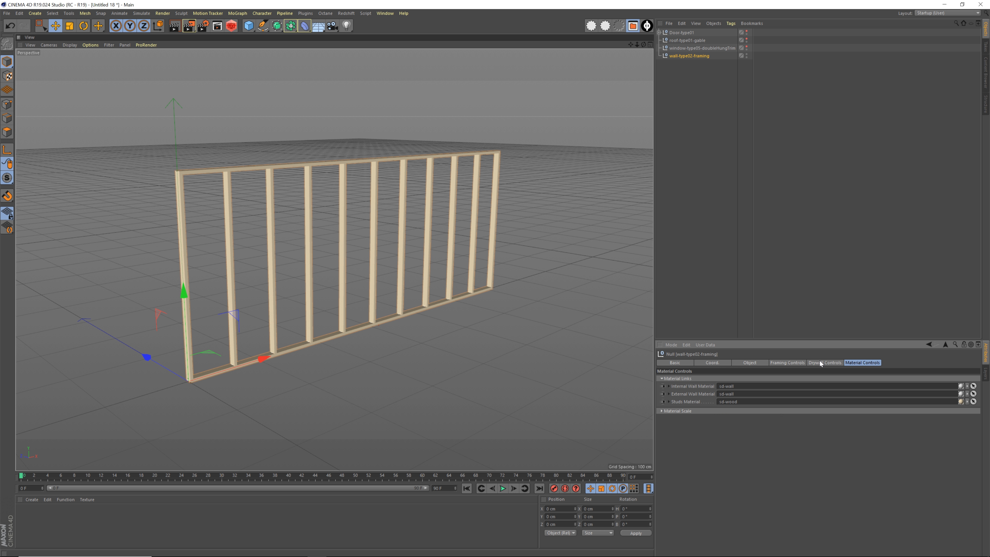
click(820, 361)
click(793, 363)
click(823, 364)
click(854, 363)
click(814, 363)
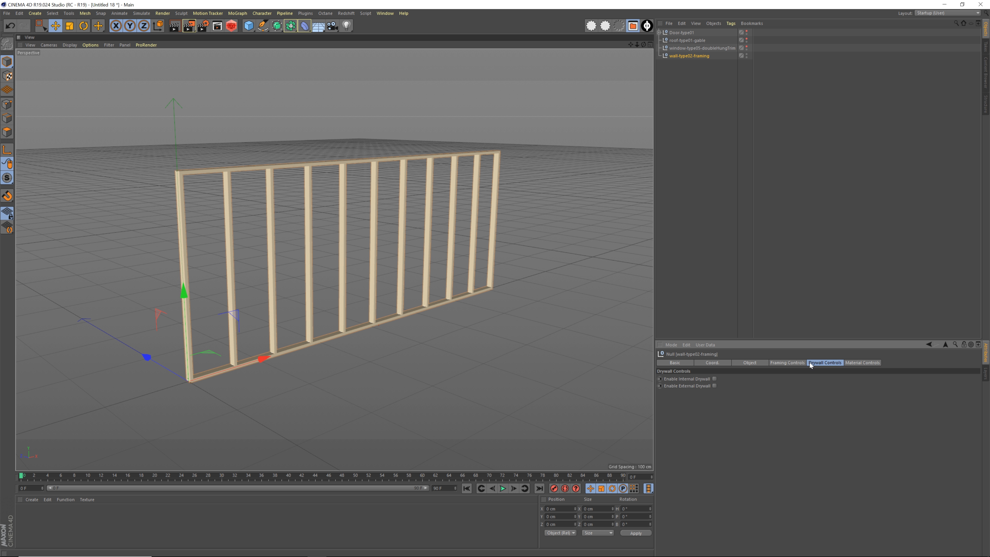
drag(789, 362, 858, 363)
click(792, 364)
click(827, 364)
click(856, 364)
click(820, 364)
click(797, 363)
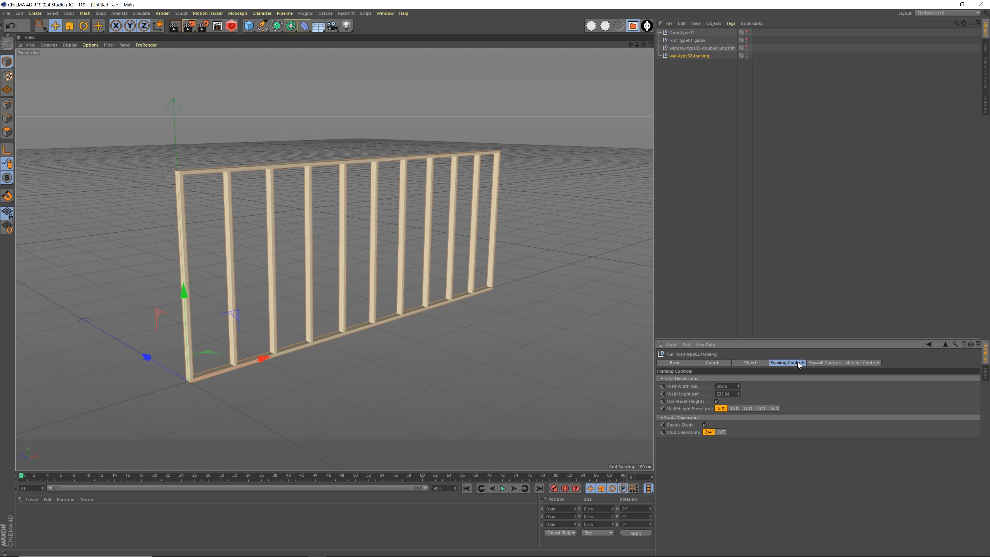
Reduce the framing wall's width to 577.6 cm and inspect the stud spacing
alt+drag(365, 321, 381, 324)
mouse_move(738, 386)
mouse_down()
mouse_move(738, 515)
mouse_move(738, 394)
mouse_up()
scroll(332, 351, up, 3)
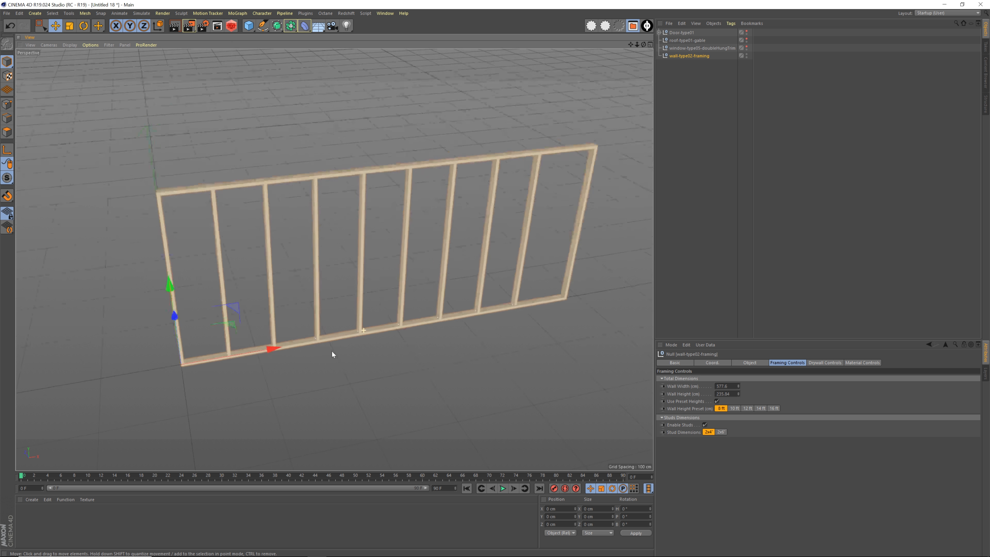
mouse_move(332, 352)
alt+mouse_down()
mouse_move(368, 378)
mouse_move(359, 332)
mouse_move(325, 357)
alt+mouse_up()
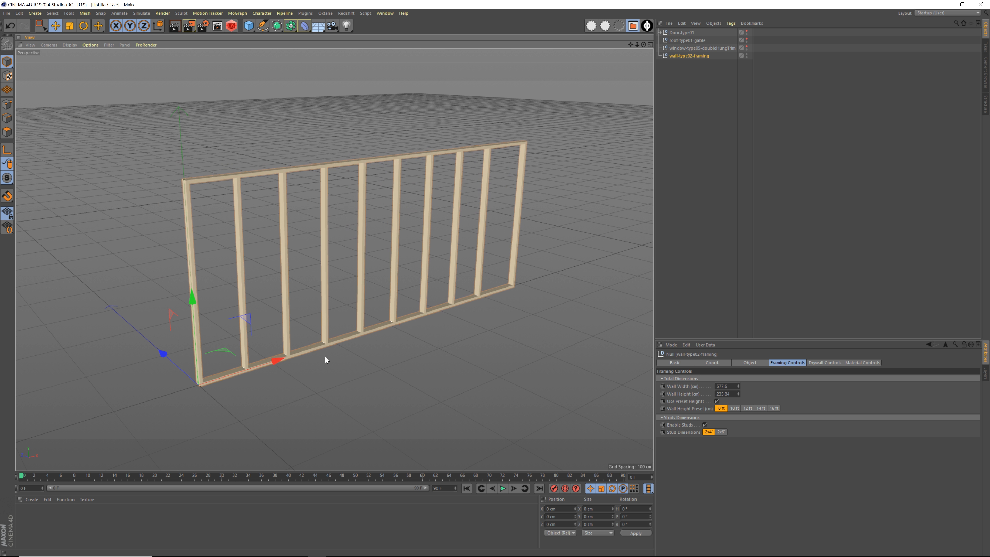
mouse_move(409, 317)
alt+middle_down()
mouse_move(416, 338)
mouse_move(408, 308)
alt+middle_up()
mouse_move(383, 318)
alt+mouse_down()
mouse_move(356, 312)
mouse_move(384, 315)
mouse_move(400, 334)
mouse_move(374, 317)
mouse_move(370, 324)
mouse_move(385, 315)
mouse_move(478, 318)
mouse_move(382, 320)
mouse_move(382, 307)
mouse_move(401, 304)
mouse_move(379, 305)
mouse_move(348, 324)
mouse_move(385, 323)
alt+mouse_up()
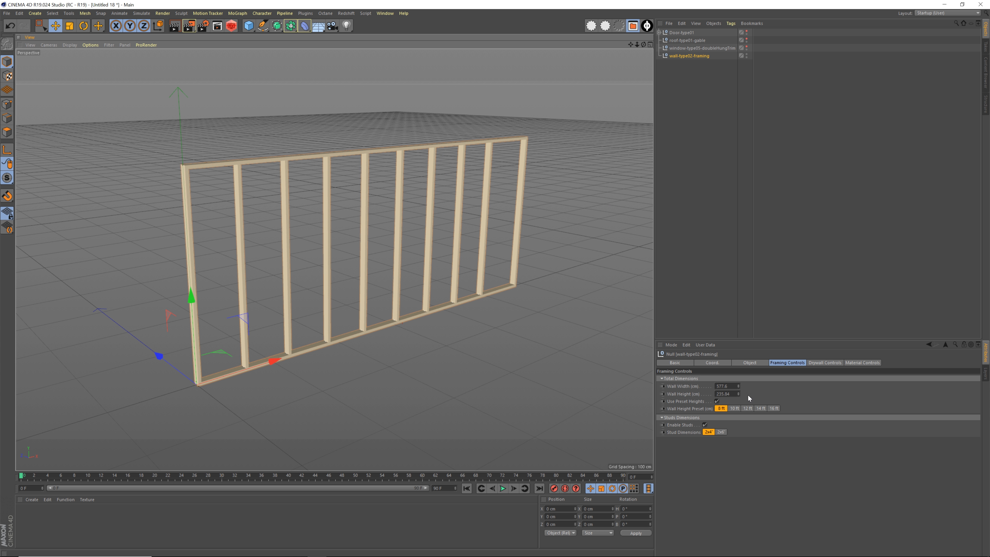
Try to change the framing wall's height manually while preset heights are enabled, and undo the change
click(737, 395)
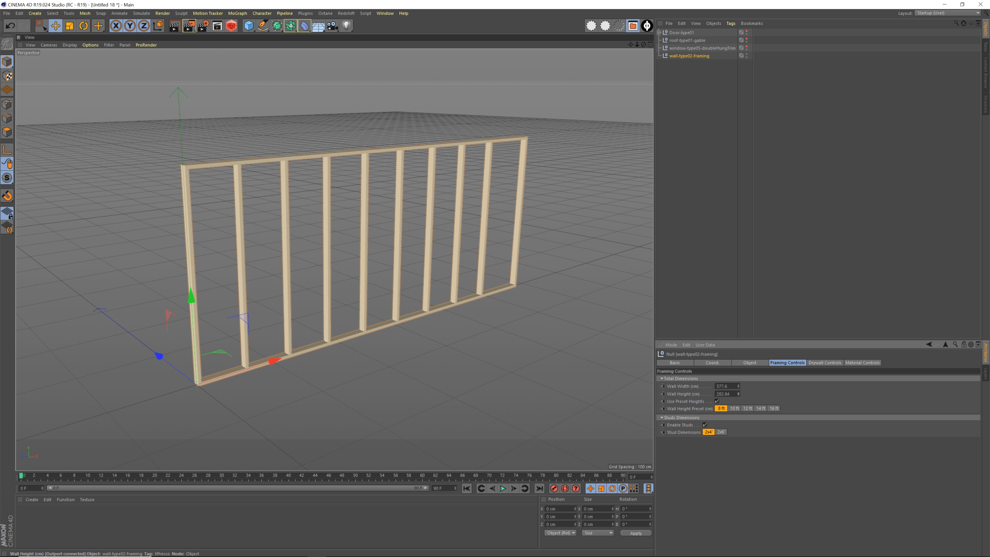
key(ctrl+z)
alt+drag(399, 346, 409, 343)
alt+middle_drag(409, 342, 405, 327)
mouse_move(404, 323)
alt+mouse_down()
mouse_move(443, 329)
mouse_move(409, 328)
alt+mouse_up()
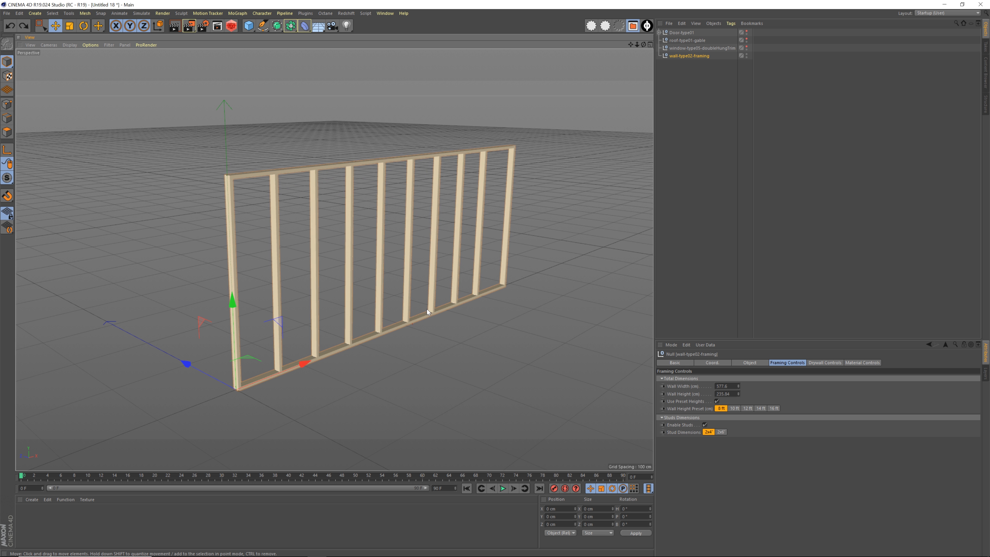
alt+middle_drag(426, 309, 432, 319)
alt+right_drag(432, 319, 422, 320)
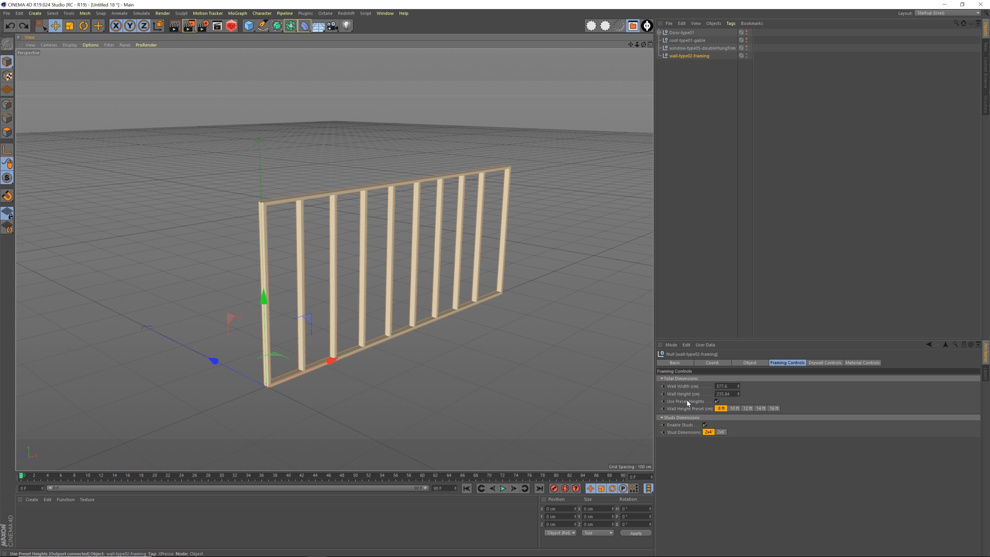
Try the 10 ft, 12 ft and 16 ft height presets on the framing wall and return it to 8 ft
click(734, 408)
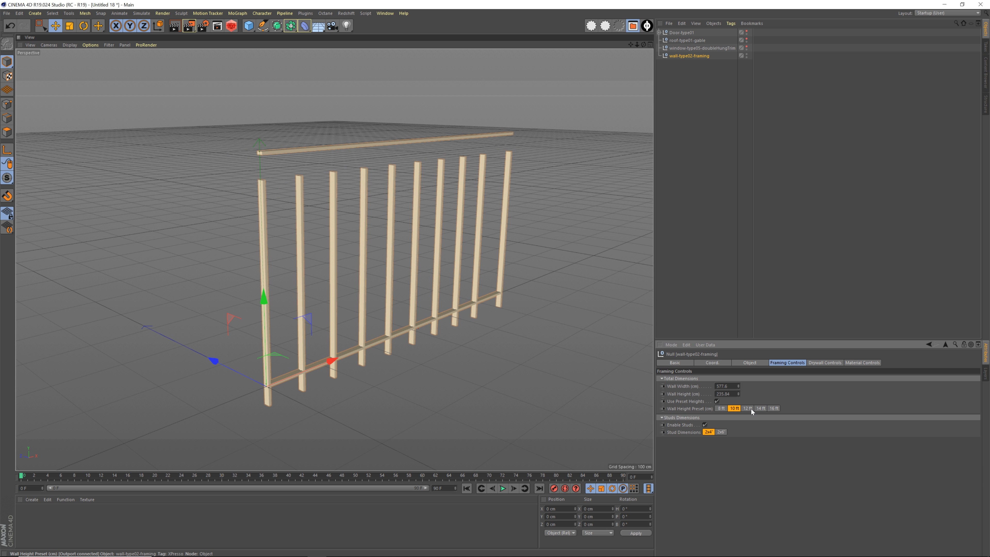
click(725, 315)
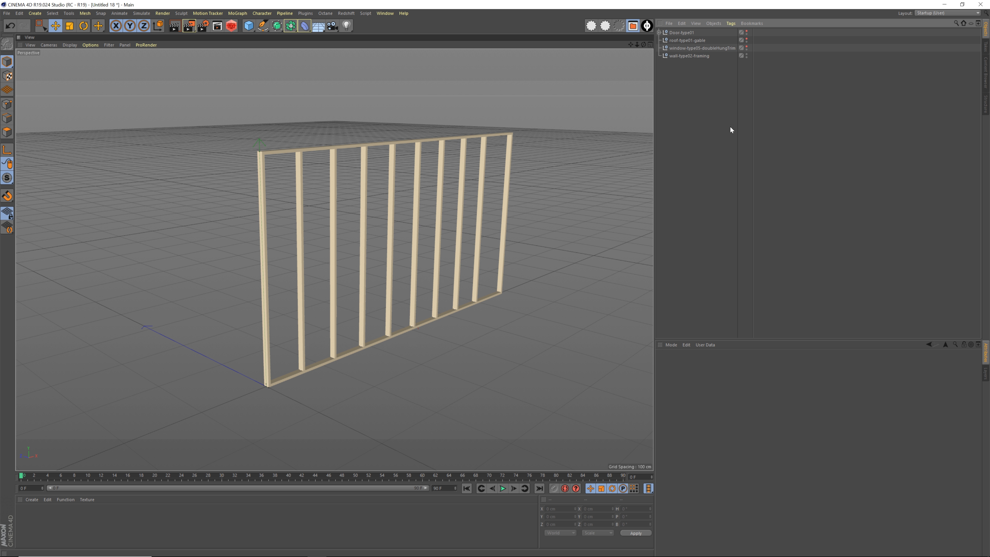
click(697, 56)
click(747, 409)
click(773, 408)
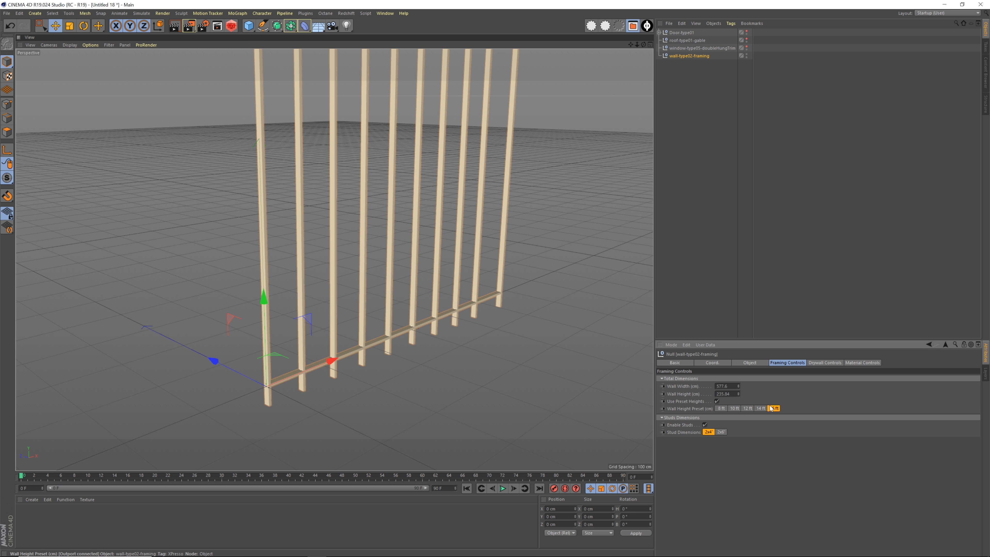
click(721, 408)
click(659, 278)
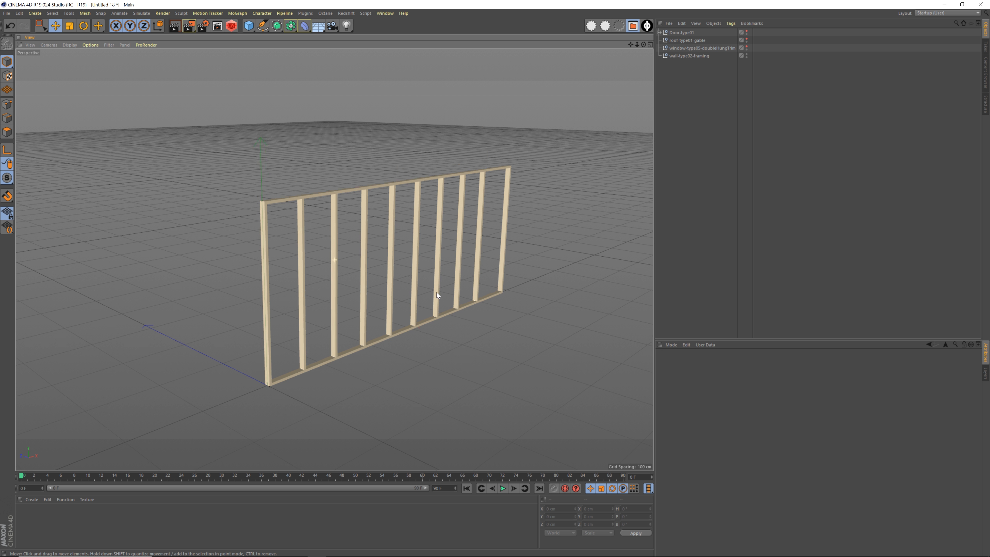
Turn the framing wall's studs off and back on
scroll(399, 283, up, 3)
alt+drag(399, 286, 436, 314)
click(693, 56)
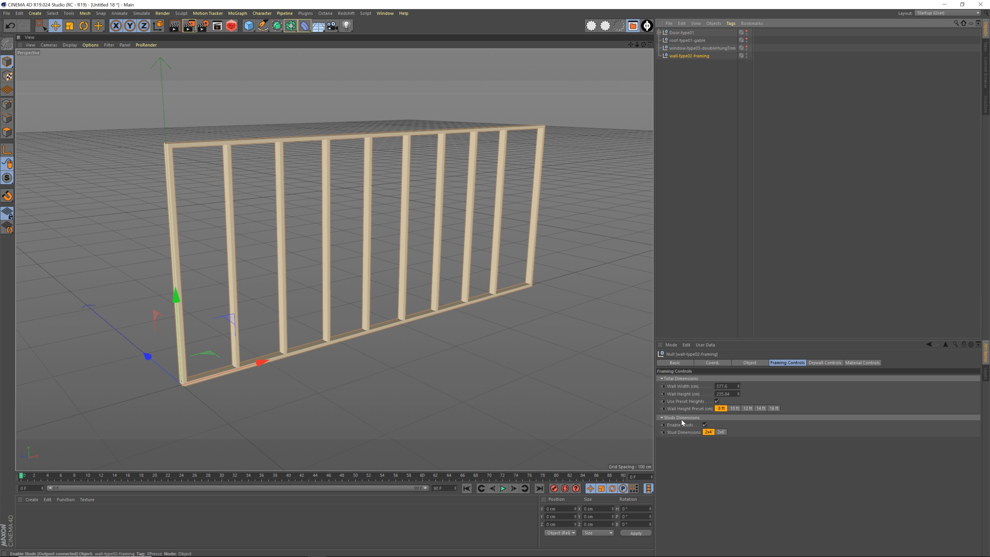
click(704, 424)
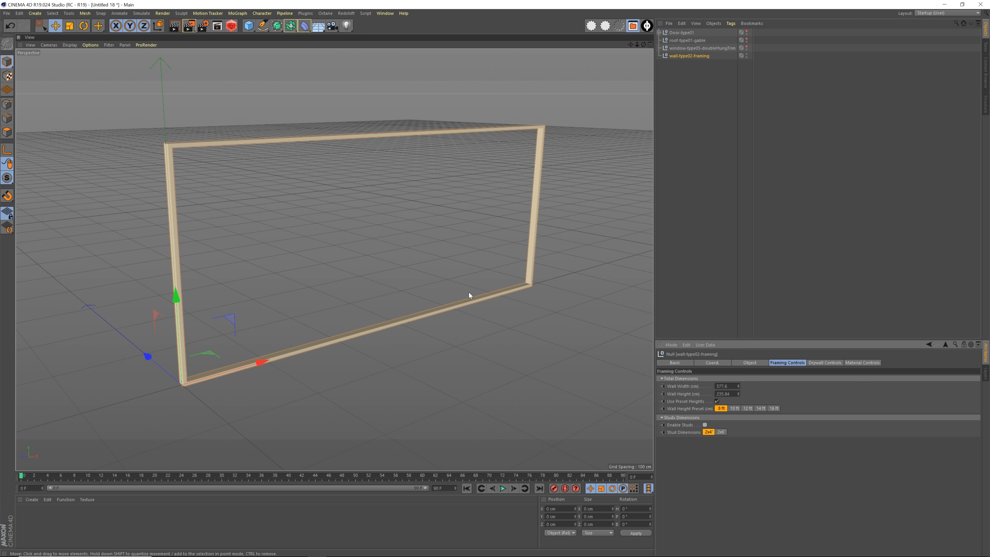
click(704, 425)
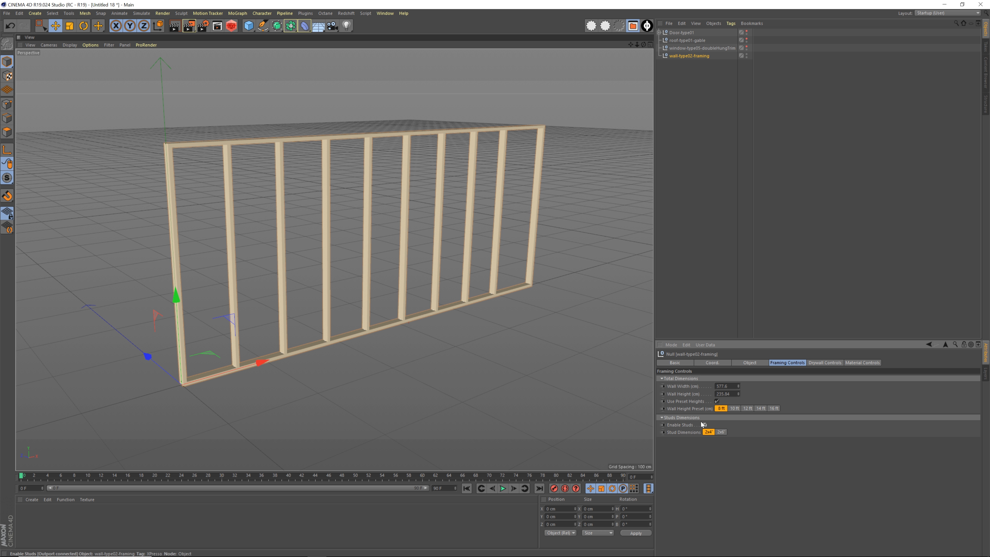
Try the 2x6 stud dimension on the framing wall, compare the stud depth up close, and return it to 2x4
mouse_move(392, 328)
alt+mouse_down()
mouse_move(355, 326)
mouse_move(439, 375)
mouse_move(450, 315)
mouse_move(389, 345)
mouse_move(418, 323)
mouse_move(411, 316)
mouse_move(387, 331)
mouse_move(400, 315)
alt+mouse_up()
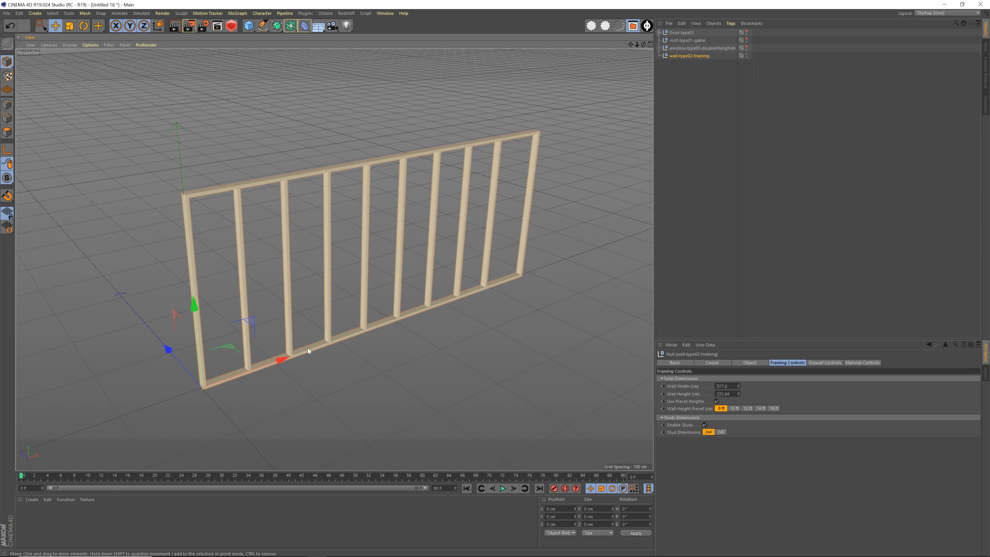
alt+drag(319, 353, 349, 359)
alt+right_drag(348, 359, 359, 353)
alt+drag(359, 354, 343, 371)
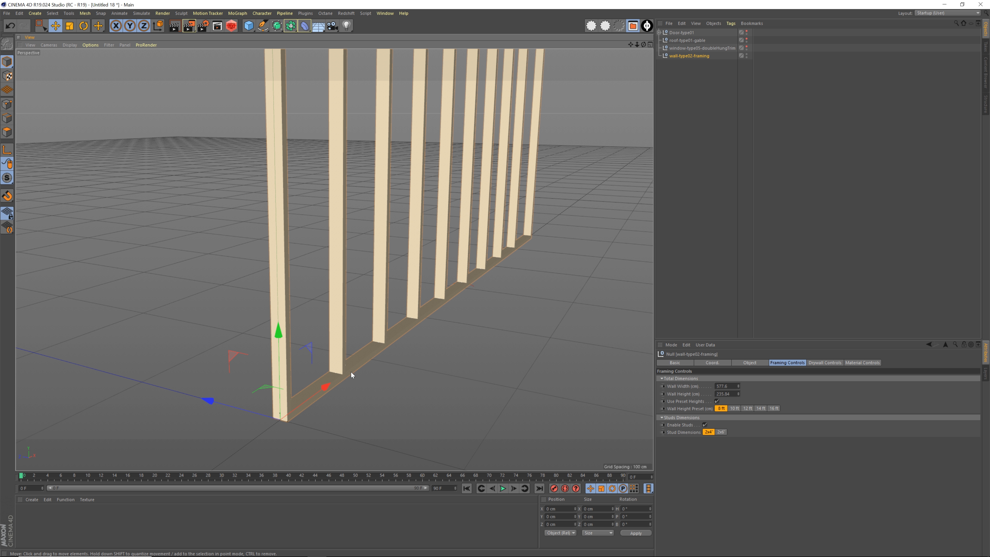
click(721, 433)
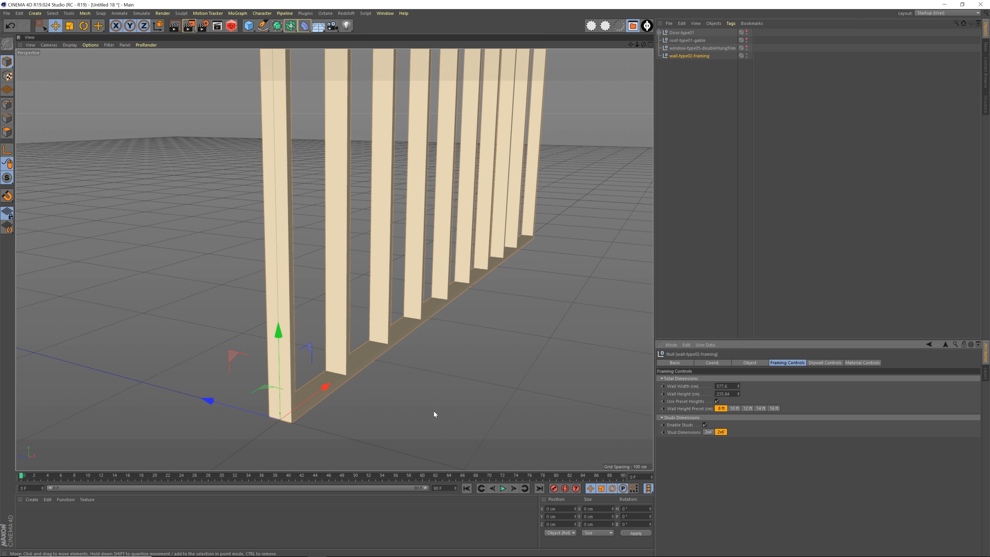
alt+drag(400, 373, 527, 358)
click(708, 431)
alt+drag(428, 331, 384, 312)
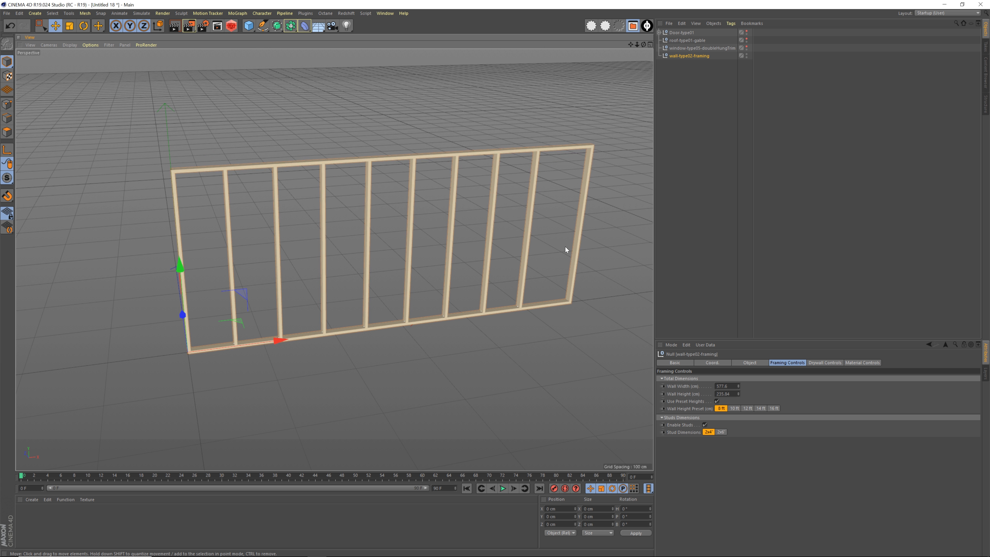
Try a different width for the framing wall, undo the change, and deselect the wall
drag(737, 386, 738, 364)
key(ctrl+z)
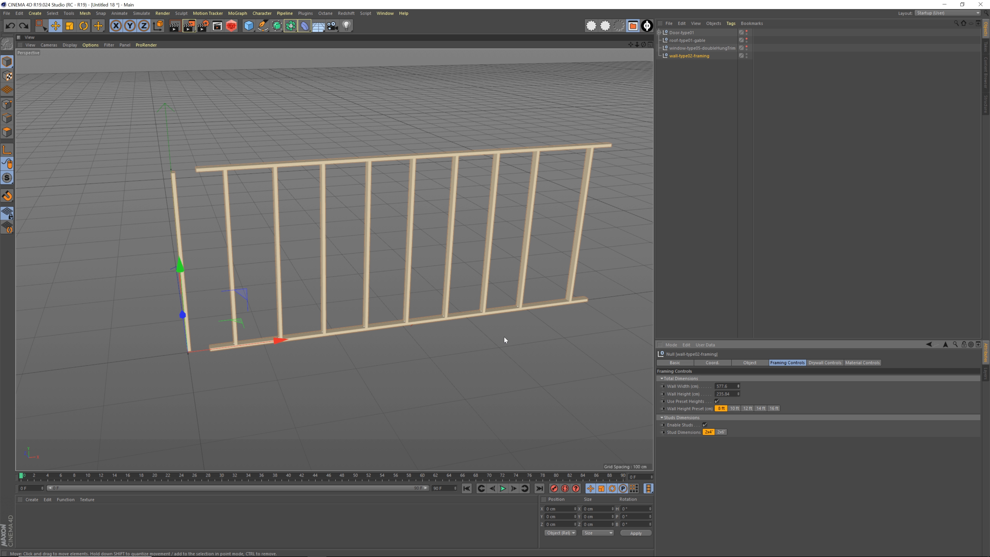
alt+drag(400, 327, 471, 356)
click(472, 357)
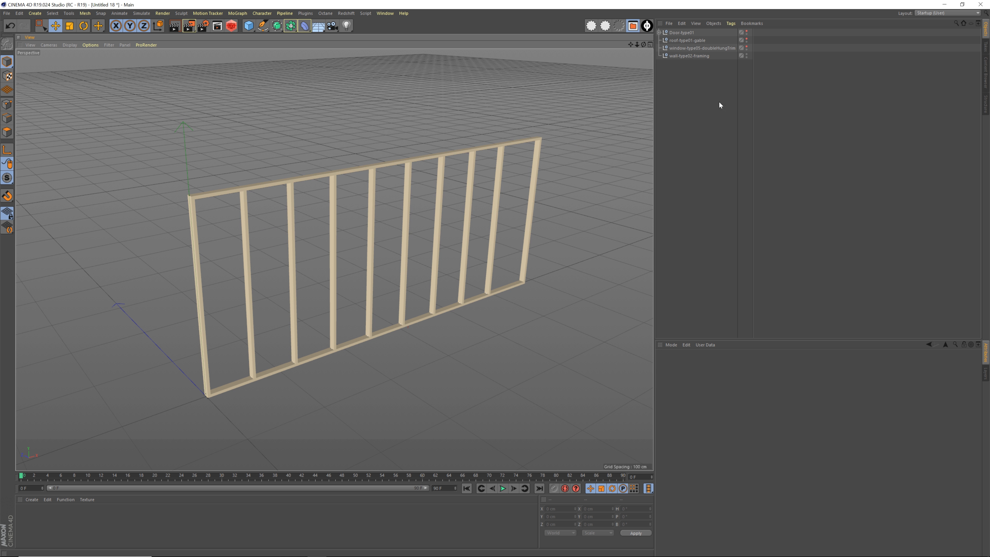
Enable the framing wall's internal drywall and inspect the panel's thickness at the wall's upper corner
click(697, 57)
click(812, 363)
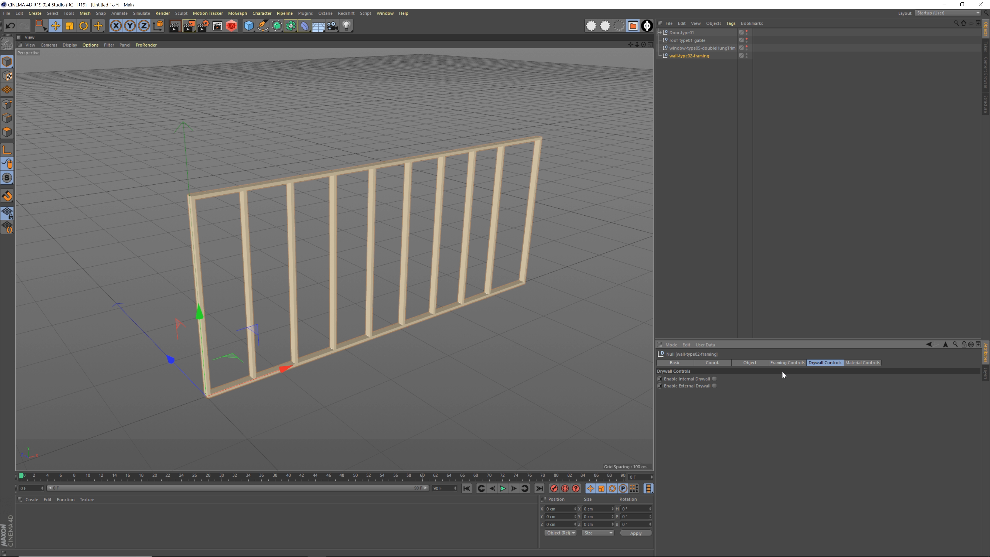
click(714, 378)
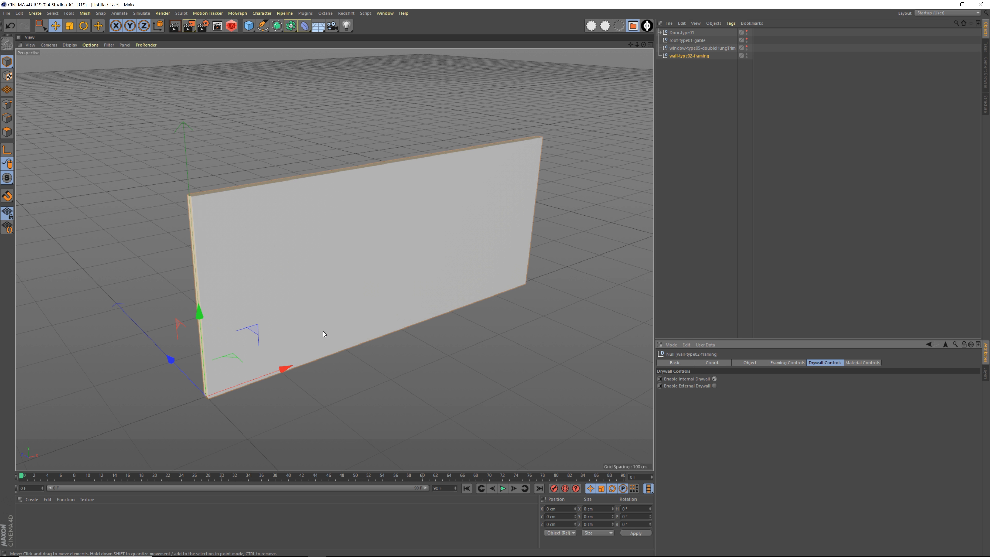
mouse_move(322, 331)
alt+mouse_down()
mouse_move(320, 313)
mouse_move(449, 316)
mouse_move(298, 269)
mouse_move(308, 234)
mouse_move(373, 292)
mouse_move(371, 308)
mouse_move(342, 304)
mouse_move(345, 323)
mouse_move(374, 340)
mouse_move(371, 363)
mouse_move(314, 345)
mouse_move(319, 324)
mouse_move(336, 330)
alt+mouse_up()
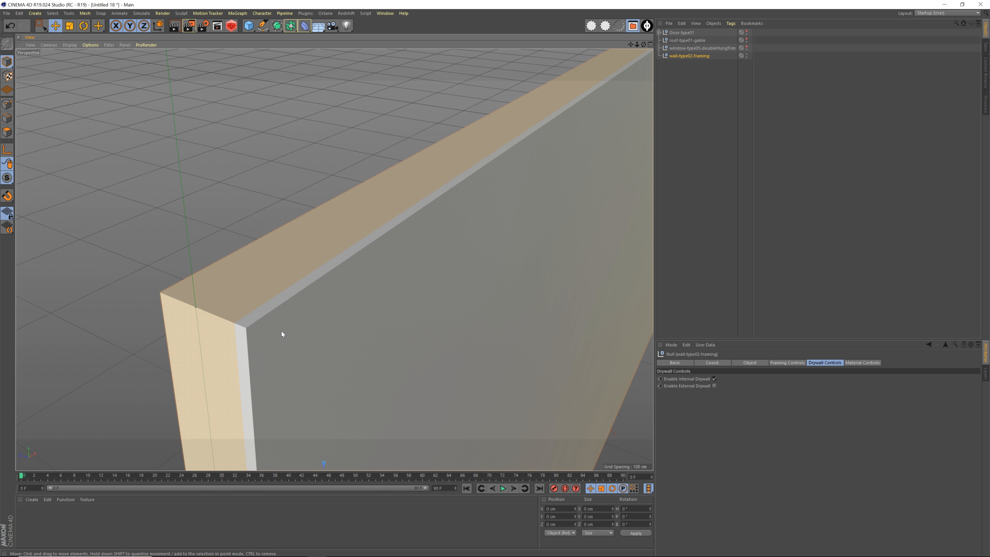
alt+right_drag(434, 326, 226, 331)
alt+drag(465, 357, 352, 302)
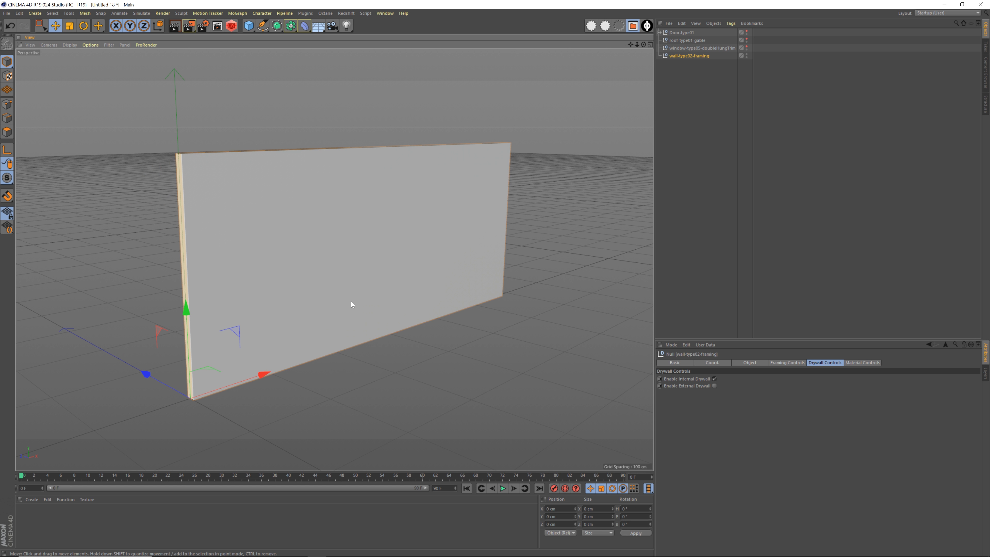
Enable the framing wall's external drywall and inspect the wall from the opposite side and its end
click(714, 386)
alt+drag(441, 331, 269, 254)
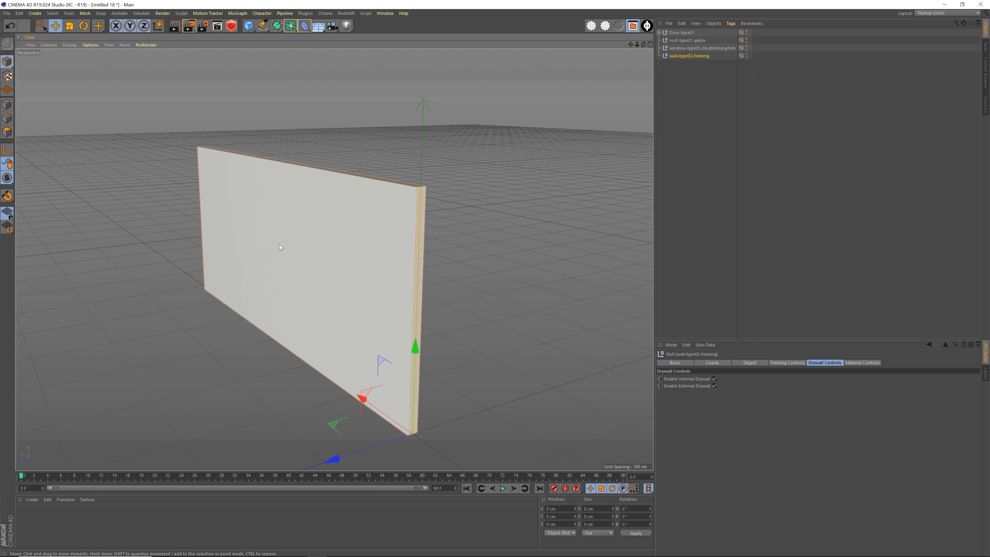
alt+drag(376, 286, 334, 268)
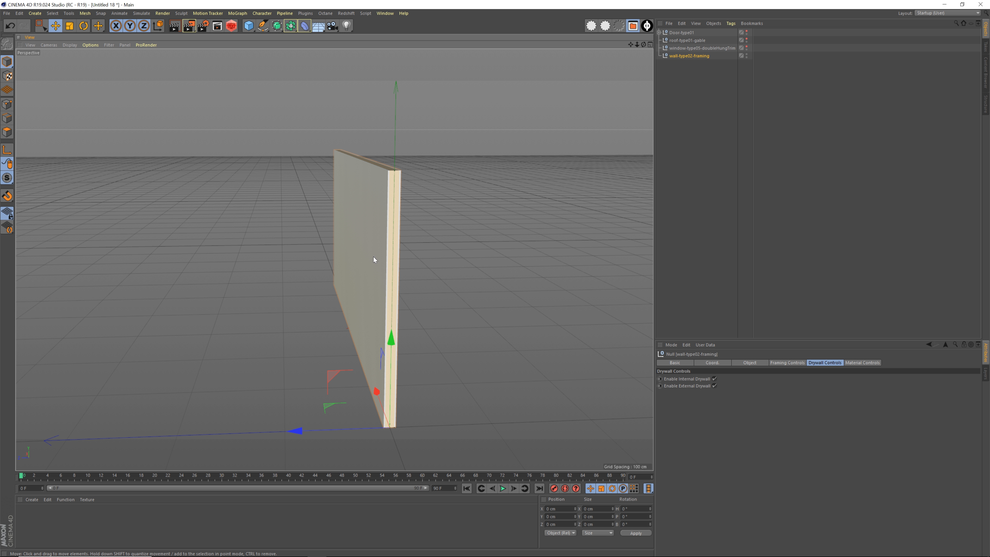
alt+drag(396, 246, 346, 251)
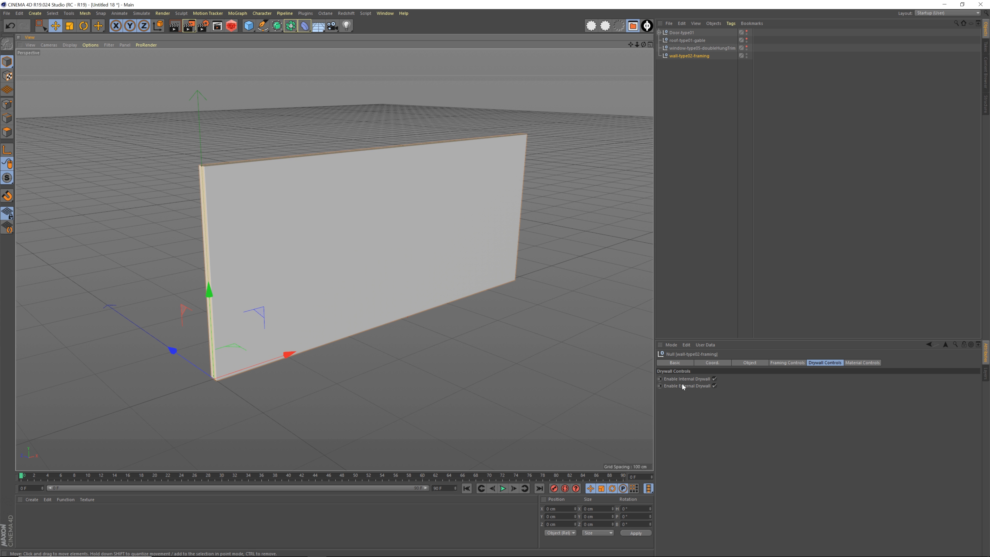
Toggle the internal and external drywall off and on twice, leaving both enabled
click(715, 379)
click(715, 385)
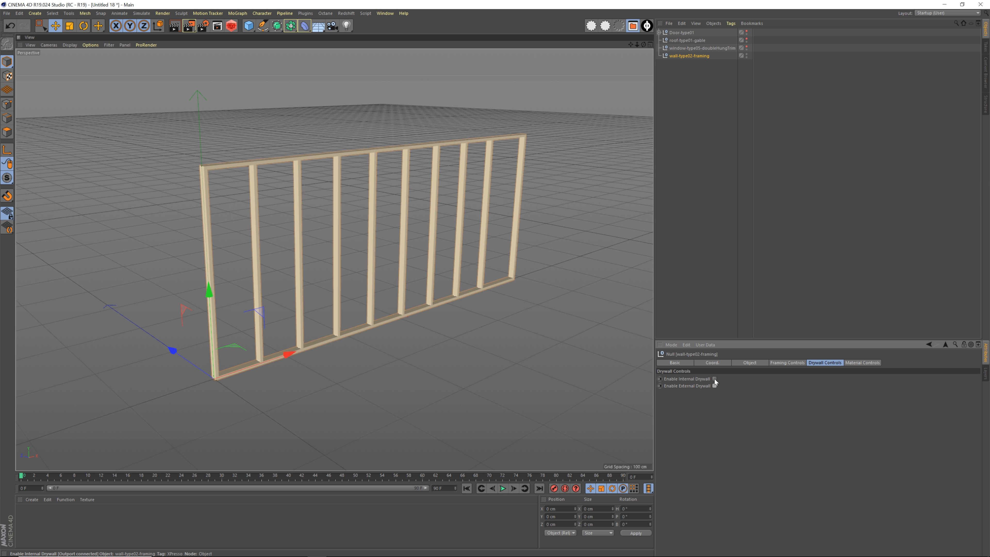
click(714, 380)
click(714, 386)
click(714, 379)
click(715, 386)
click(715, 378)
click(714, 386)
Show the framing wall's material links and scales, and create a new material with hue 40° and saturation 61%
click(862, 362)
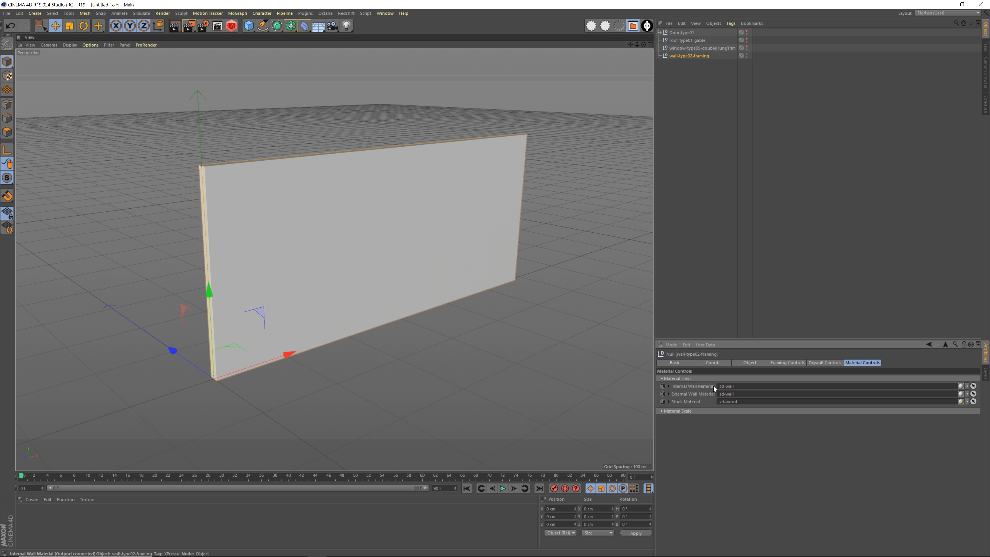
click(711, 412)
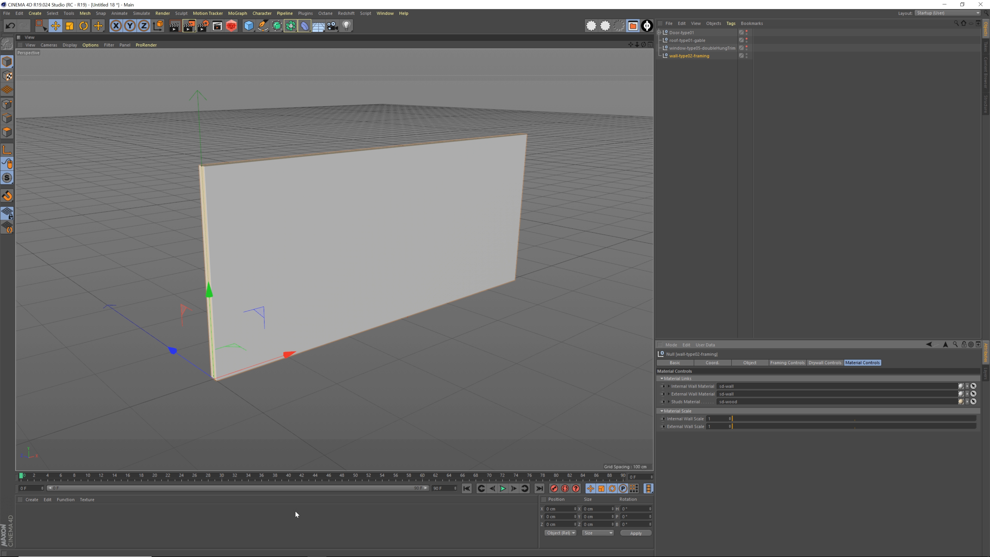
double_click(177, 530)
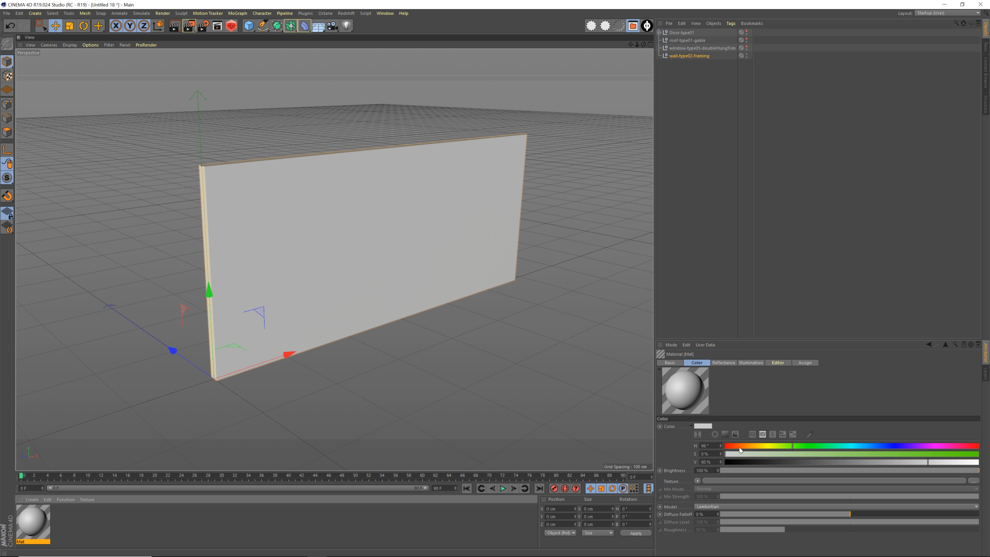
click(753, 445)
drag(774, 453, 879, 453)
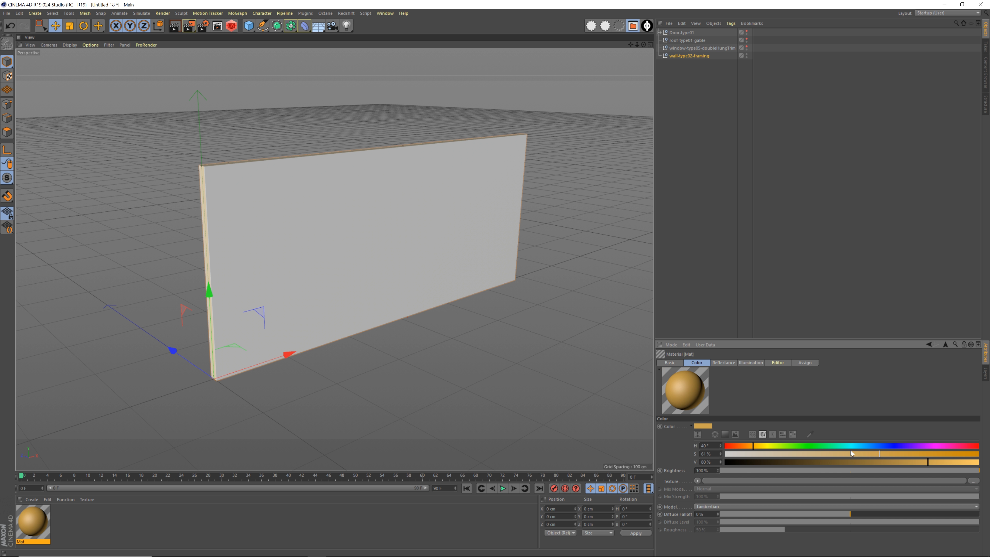
Change the new material's color to a beige with hue 37° and saturation 26%
double_click(44, 520)
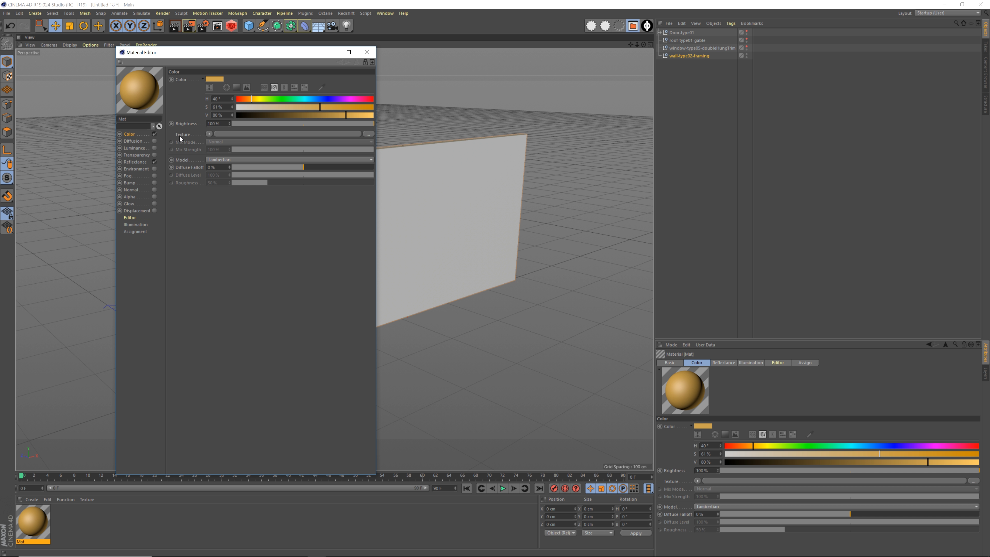
click(284, 100)
drag(299, 107, 272, 107)
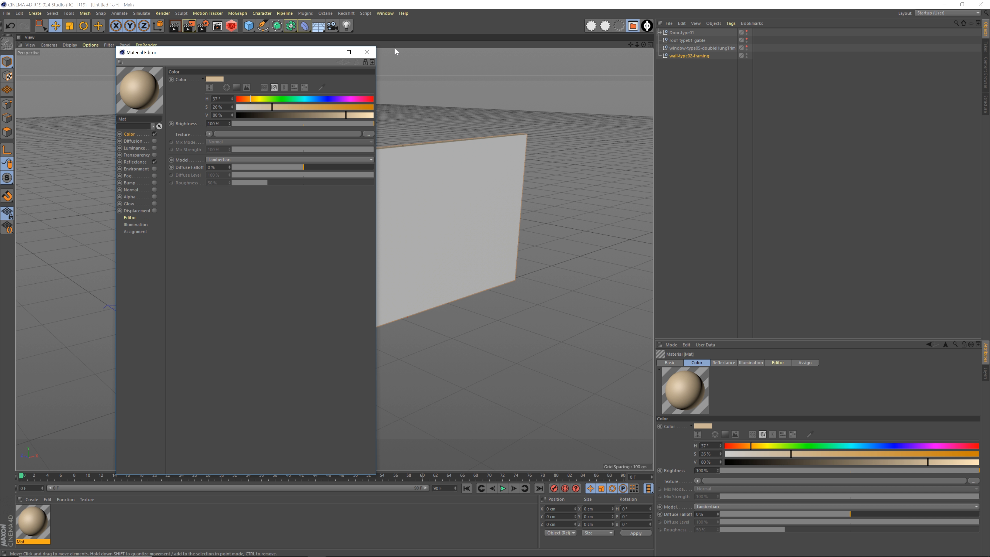
click(371, 53)
Assign the material Mat as the framing wall's internal wall material and inspect the wall
alt+drag(399, 178, 373, 172)
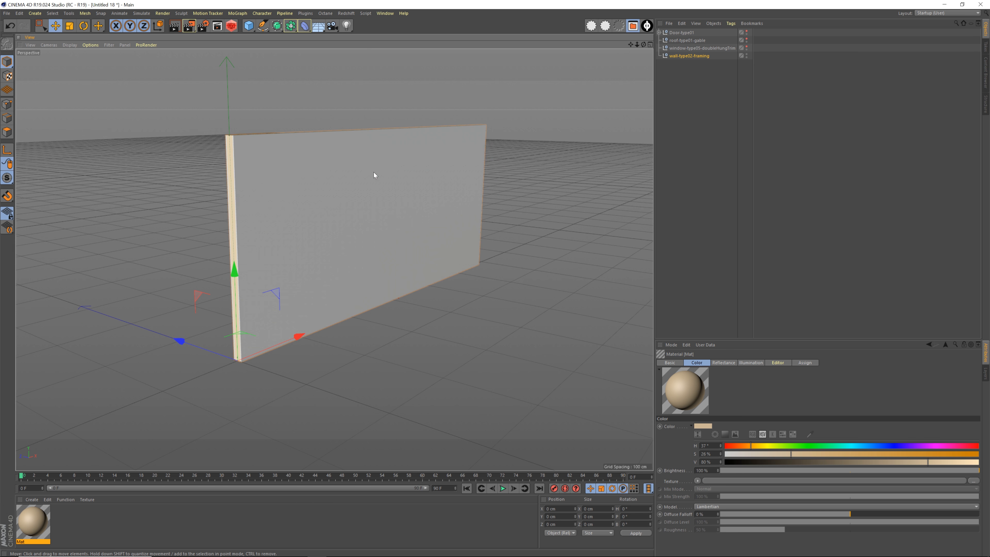
click(675, 56)
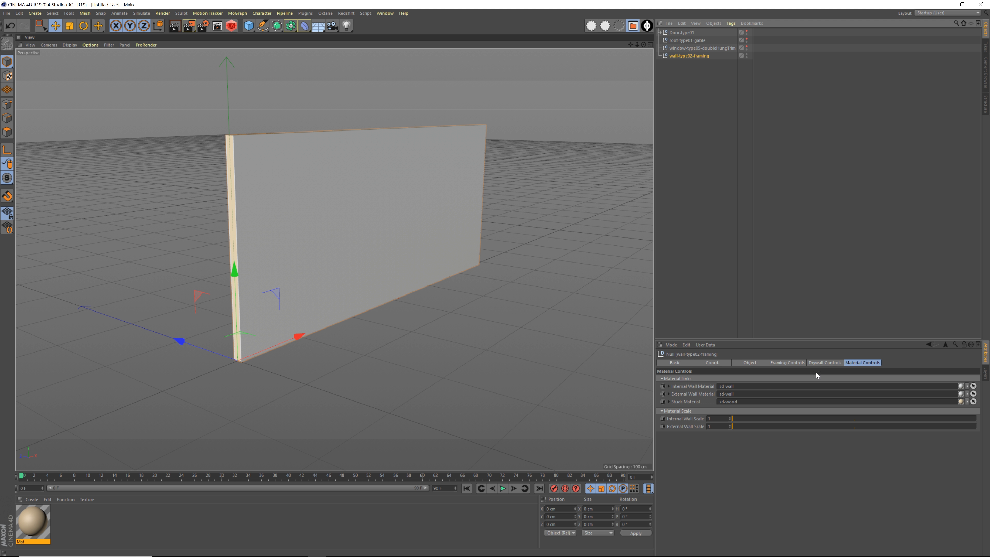
drag(38, 521, 721, 385)
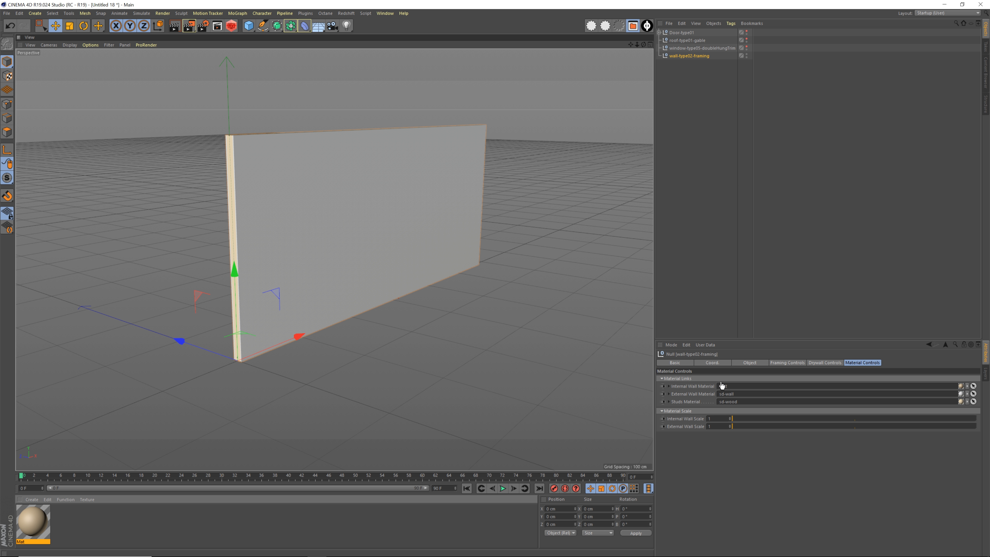
alt+drag(441, 354, 384, 288)
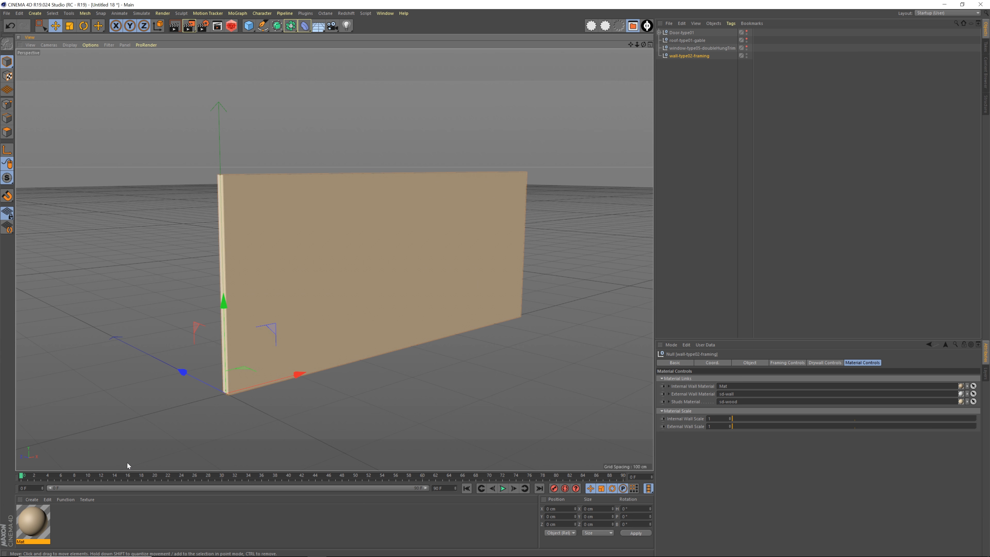
Change the color of the material Mat to a saturated green and view the wall with it
double_click(38, 521)
drag(292, 101, 320, 108)
click(367, 52)
alt+drag(334, 212, 375, 208)
Delete the modified framing wall and load a fresh copy of it from the Content Browser's Physical-SetDesigner presets
click(691, 57)
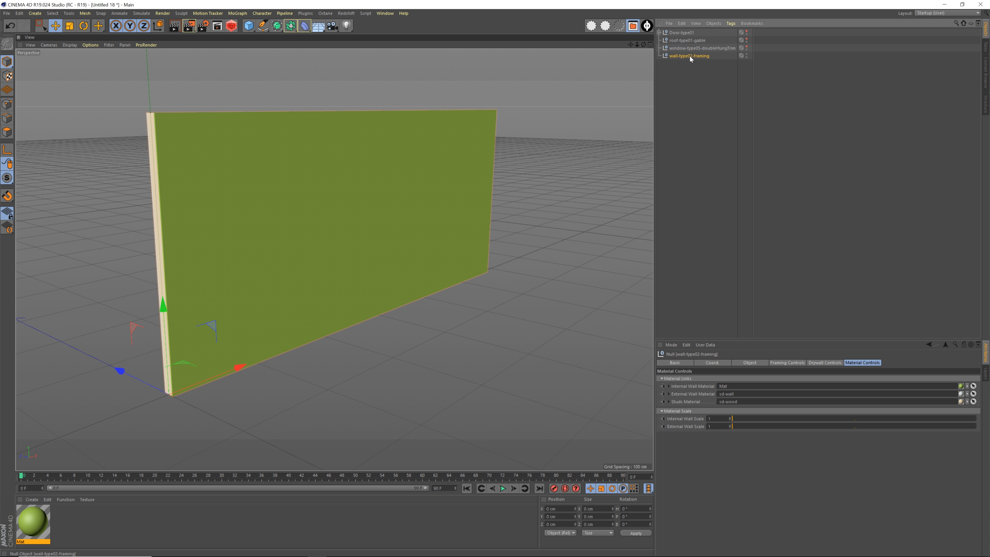
key(Delete)
key(shift+F8)
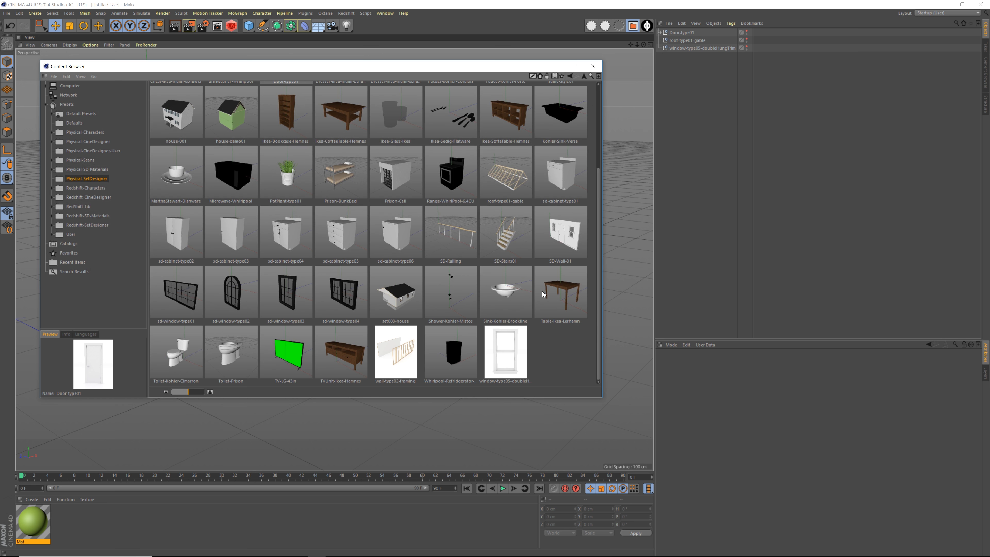
double_click(392, 354)
key(shift+F8)
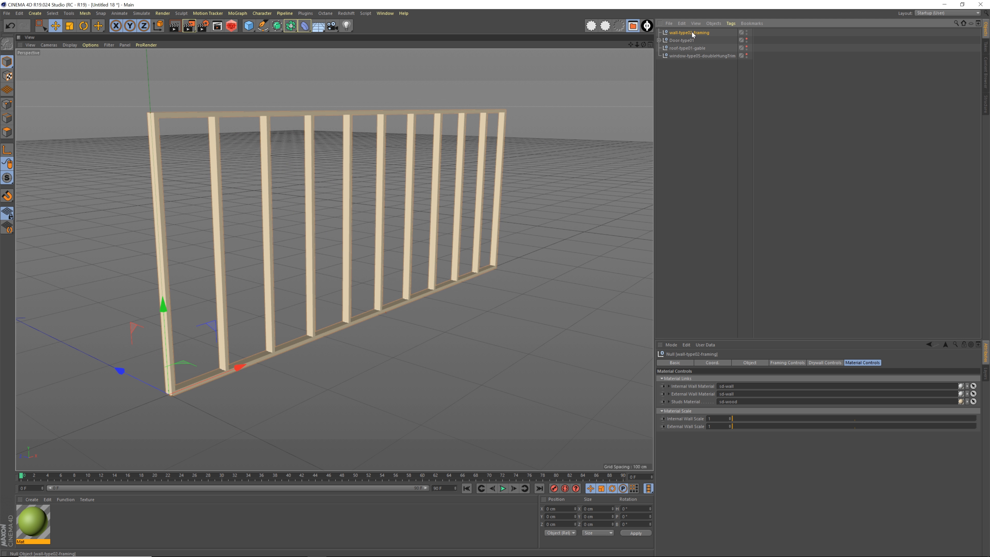
Move the new framing wall to the end of the object list and rename it wall01
drag(693, 35, 692, 102)
double_click(689, 56)
text(wall)
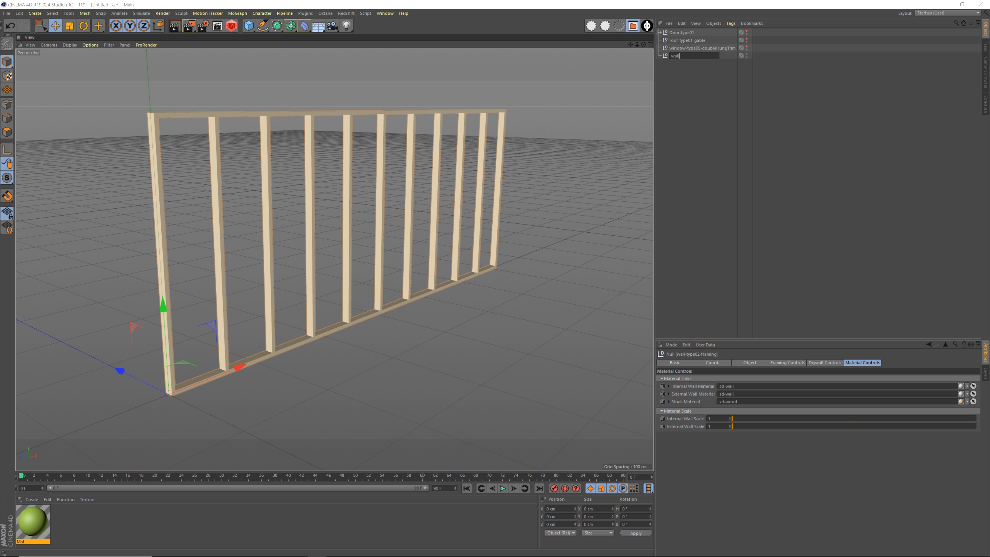
text(01)
key(Return)
Duplicate wall01 along the Z axis, placing the parallel copy at about -387 cm
alt+middle_drag(445, 227, 406, 226)
alt+drag(405, 227, 421, 257)
alt+middle_drag(421, 257, 310, 242)
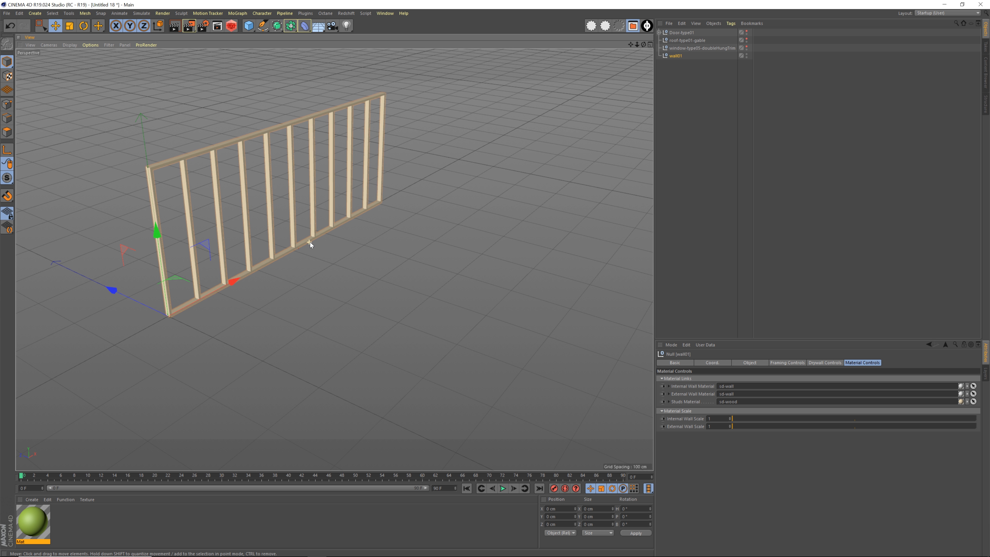
ctrl+drag(121, 291, 286, 370)
alt+drag(286, 265, 334, 258)
Move the duplicated wall below wall01 in the object list and rename it wall02
drag(676, 34, 679, 66)
double_click(679, 64)
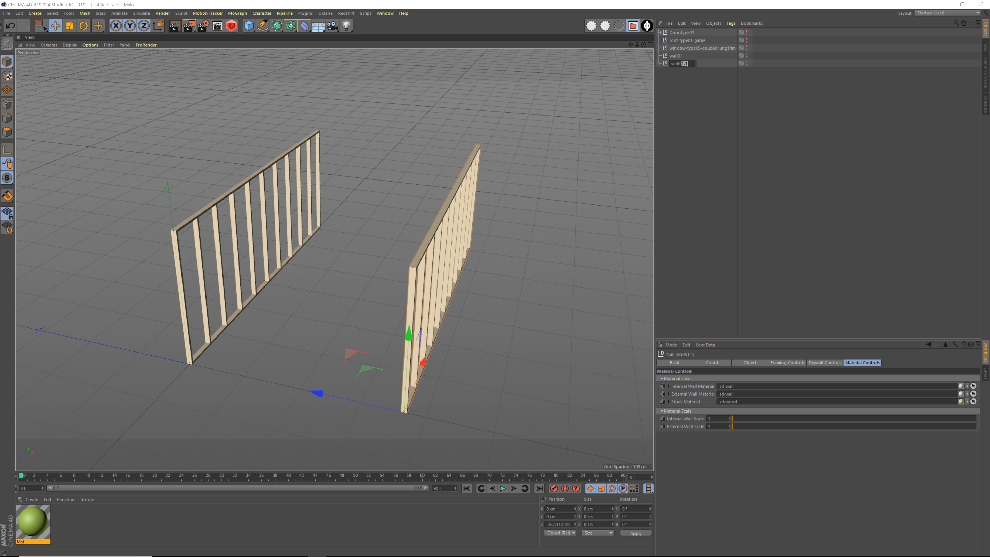
text(2)
key(Return)
click(689, 76)
Duplicate wall02 in the object list and rename the copy wall03
click(677, 64)
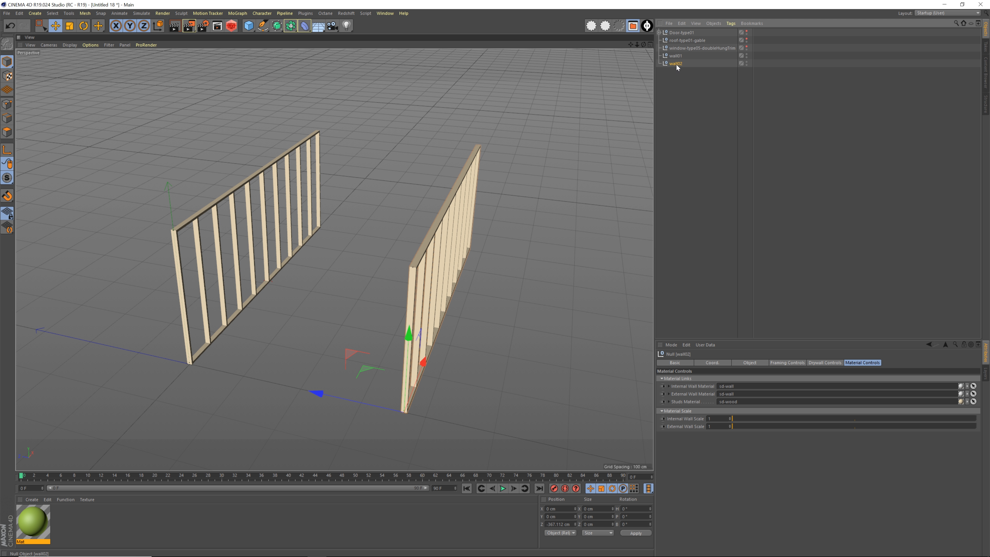
ctrl+drag(679, 73, 680, 73)
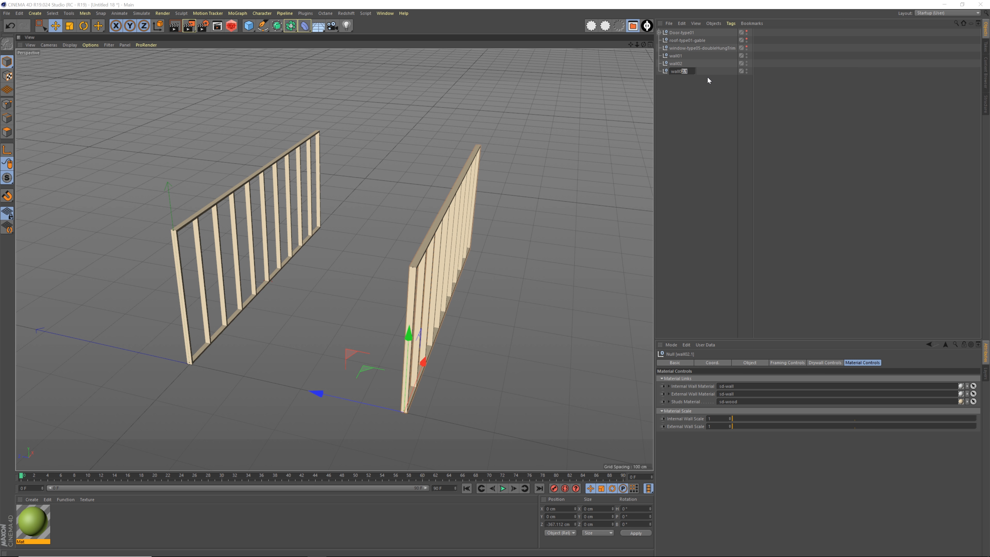
text(3)
key(Return)
Rotate wall03 to a heading of 90° so it stands perpendicular to the two parallel walls
alt+drag(505, 263, 420, 257)
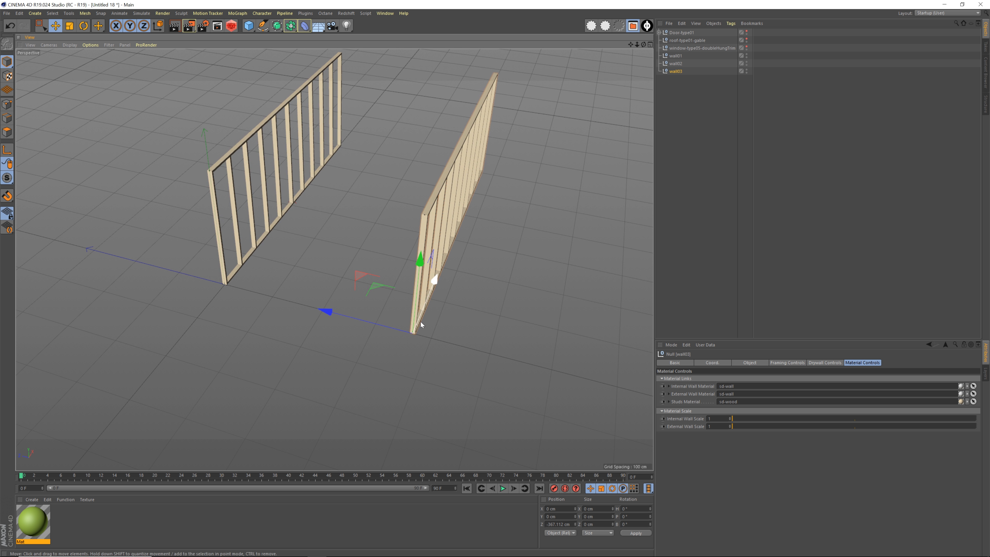
key(r)
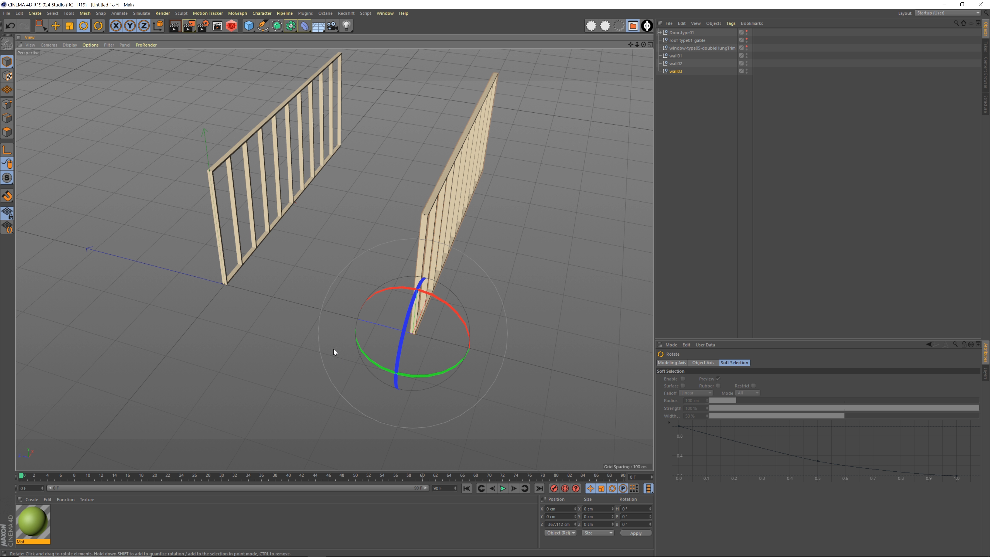
drag(375, 365, 458, 364)
key(e)
Move wall03 to about X 3.7 cm and Z -606 cm so it meets the end of wall01 at the corner
alt+right_drag(458, 362, 316, 299)
drag(317, 299, 442, 327)
alt+drag(302, 226, 352, 288)
alt+right_drag(269, 252, 343, 263)
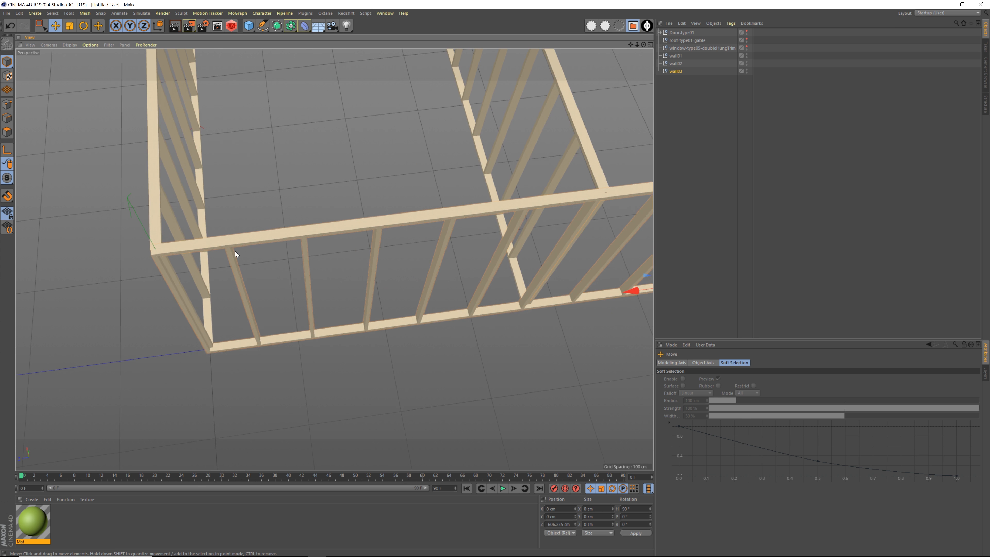
alt+middle_drag(235, 251, 308, 268)
alt+drag(331, 265, 394, 270)
alt+middle_drag(306, 312, 345, 284)
alt+drag(345, 288, 372, 250)
alt+right_drag(372, 247, 304, 249)
alt+middle_drag(368, 240, 366, 260)
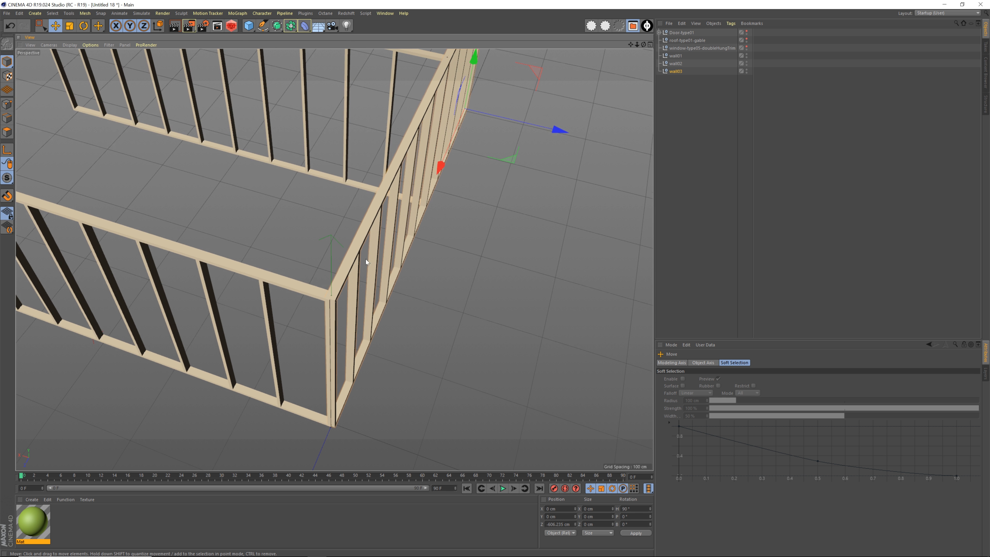
drag(560, 134, 555, 133)
alt+drag(410, 185, 351, 330)
Move wall02 out to the free end of wall03, aligning the corner at about Z -601.5 cm
click(676, 64)
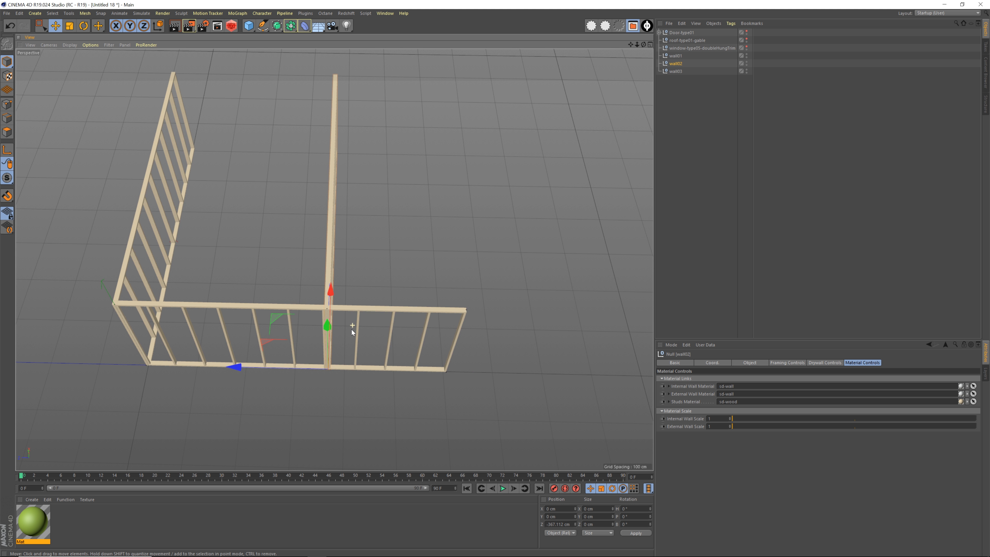
drag(239, 365, 359, 352)
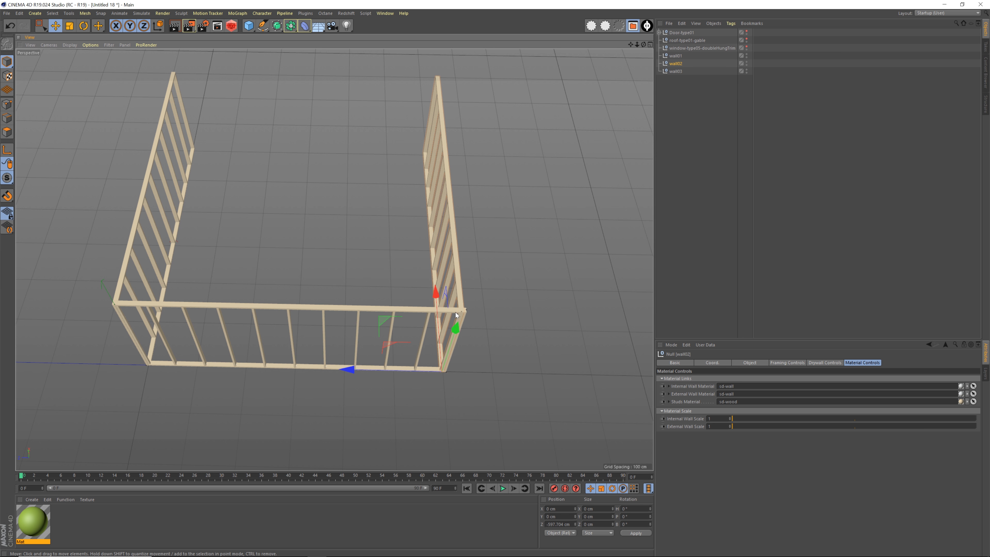
alt+right_drag(455, 312, 466, 371)
alt+drag(467, 371, 412, 342)
alt+right_drag(412, 342, 444, 342)
alt+middle_drag(385, 330, 391, 342)
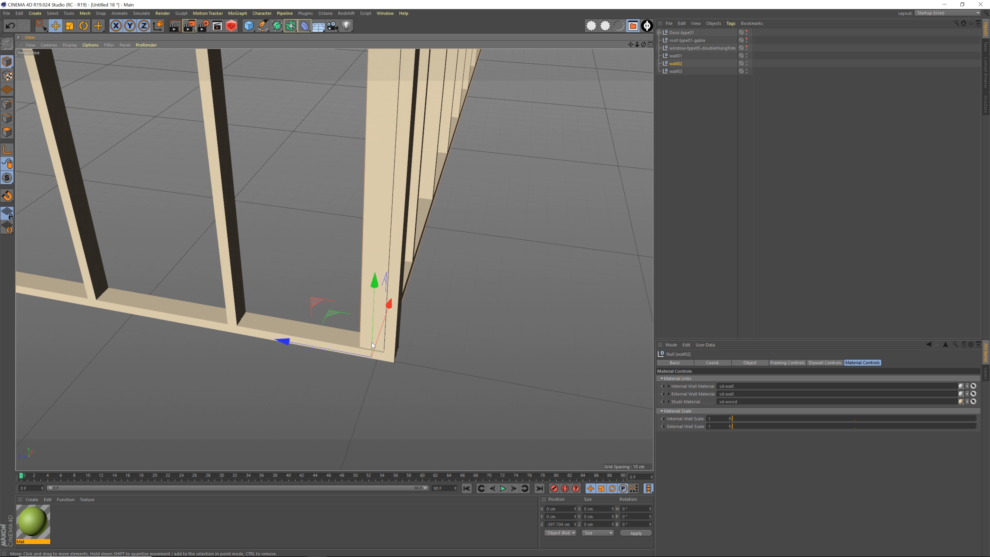
drag(290, 341, 300, 346)
alt+drag(480, 343, 319, 298)
drag(416, 348, 342, 325)
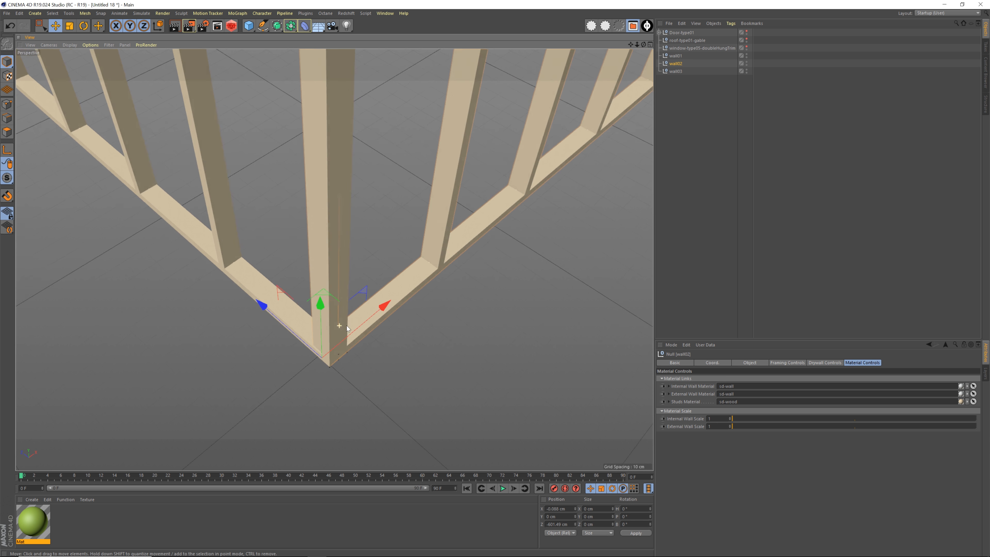
Duplicate wall03 along the X axis to the open side of the room, at about 606 cm
alt+right_drag(342, 325, 395, 251)
alt+drag(394, 250, 374, 279)
alt+right_drag(374, 279, 347, 204)
alt+drag(348, 204, 382, 293)
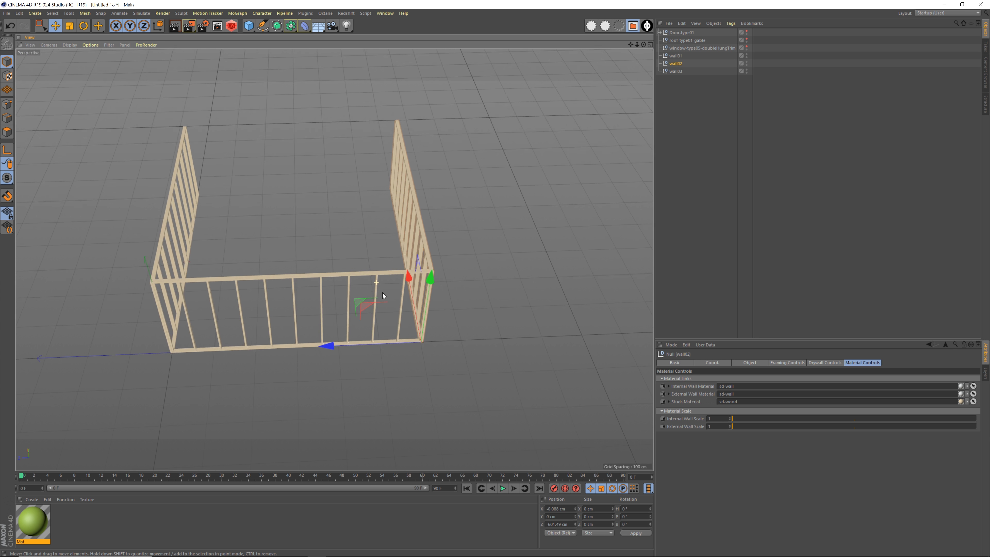
alt+right_drag(382, 292, 412, 290)
click(676, 72)
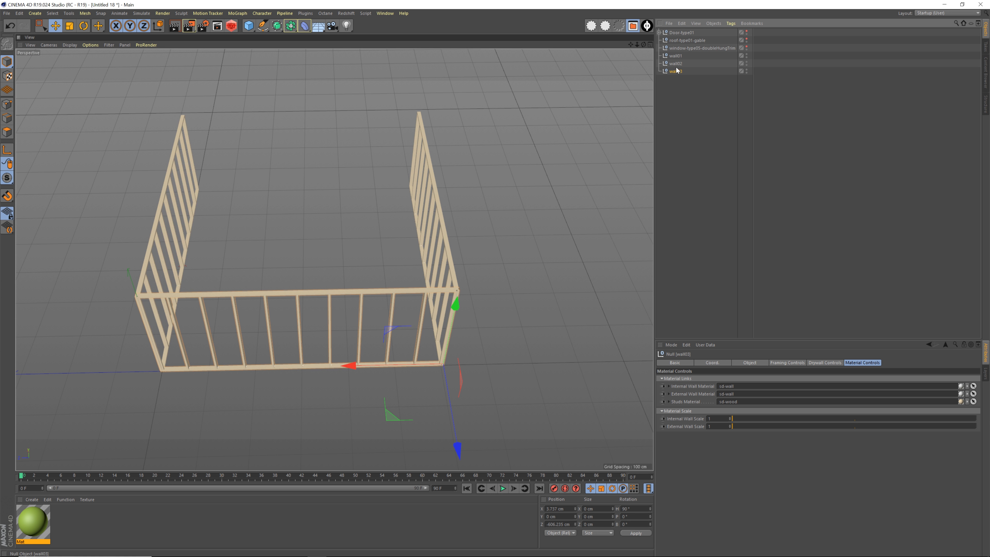
alt+drag(419, 254, 244, 301)
ctrl+drag(111, 341, 364, 323)
alt+right_drag(450, 258, 532, 275)
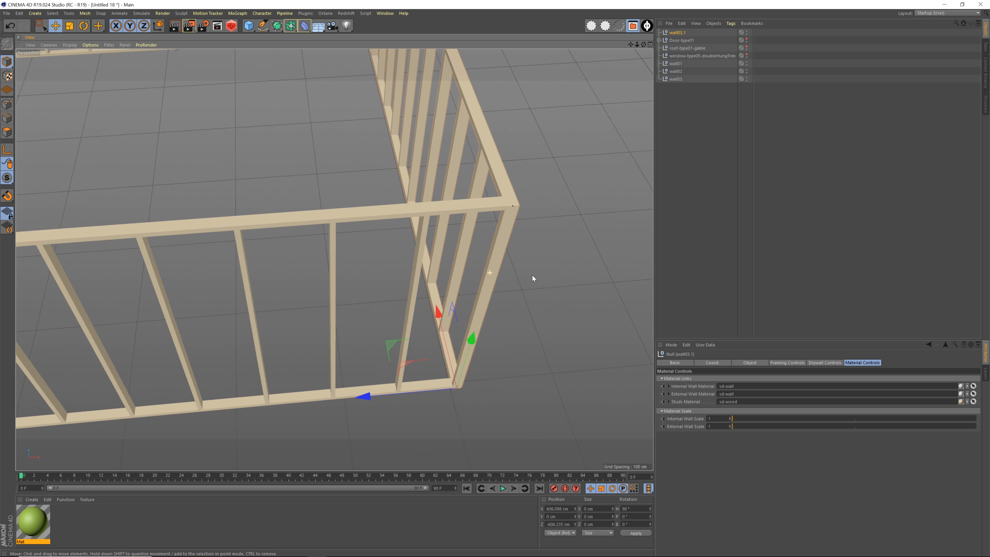
Adjust the duplicated wall's X position to about 604.8 cm so it aligns with the corners of the side walls
alt+middle_drag(532, 276, 433, 234)
alt+drag(433, 234, 335, 261)
alt+drag(416, 274, 383, 251)
alt+right_drag(386, 349, 523, 353)
alt+middle_drag(334, 258, 329, 243)
alt+drag(392, 335, 378, 345)
drag(318, 331, 313, 331)
Inspect the four-wall frame and its corners from several angles
alt+drag(376, 306, 408, 268)
alt+right_drag(408, 268, 178, 256)
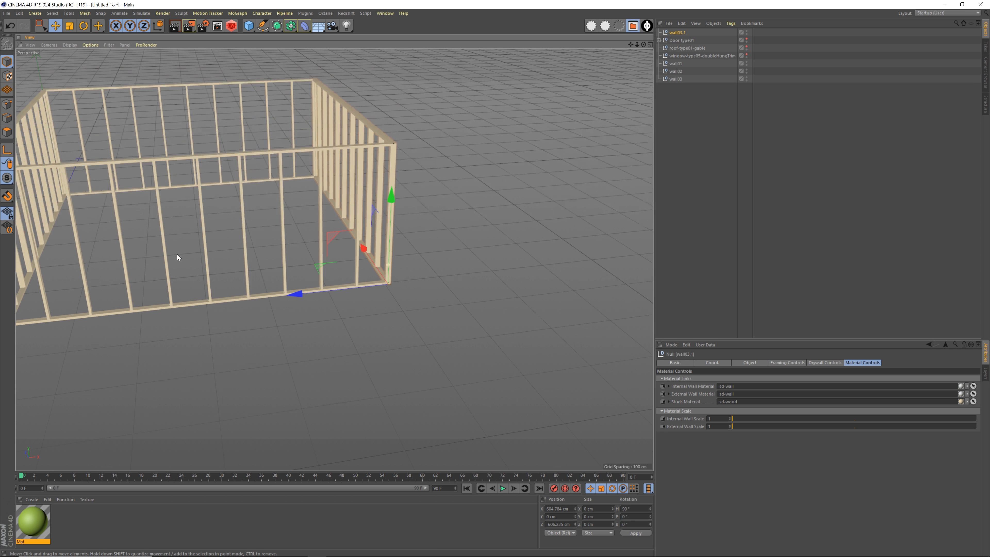
alt+middle_drag(179, 256, 331, 300)
alt+drag(331, 300, 279, 273)
alt+right_drag(279, 273, 258, 274)
alt+middle_drag(258, 274, 338, 313)
alt+drag(338, 314, 336, 273)
alt+middle_drag(333, 261, 371, 263)
alt+drag(306, 262, 347, 259)
alt+right_drag(348, 259, 311, 240)
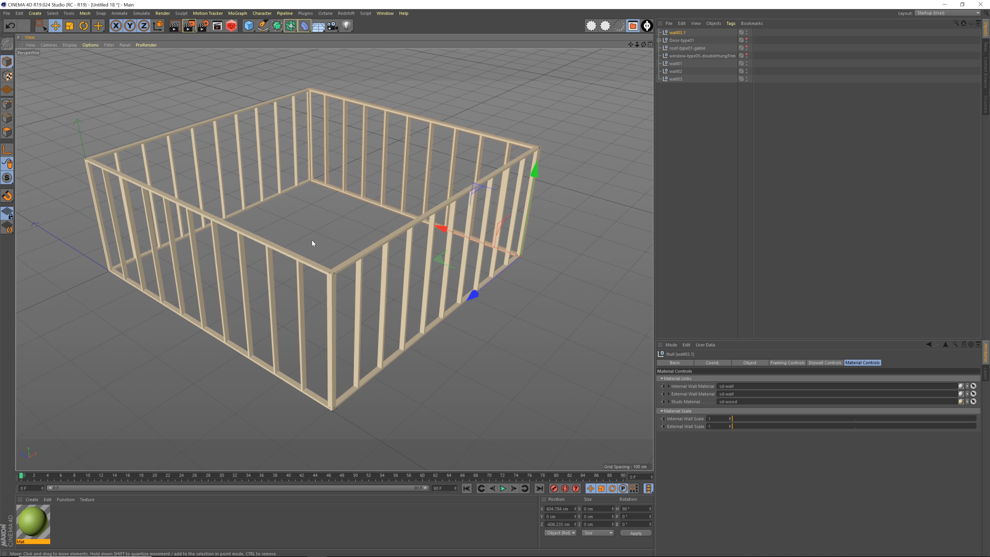
alt+drag(312, 240, 291, 250)
alt+right_drag(291, 250, 293, 230)
mouse_move(292, 229)
alt+mouse_down()
mouse_move(284, 213)
mouse_move(347, 274)
alt+mouse_up()
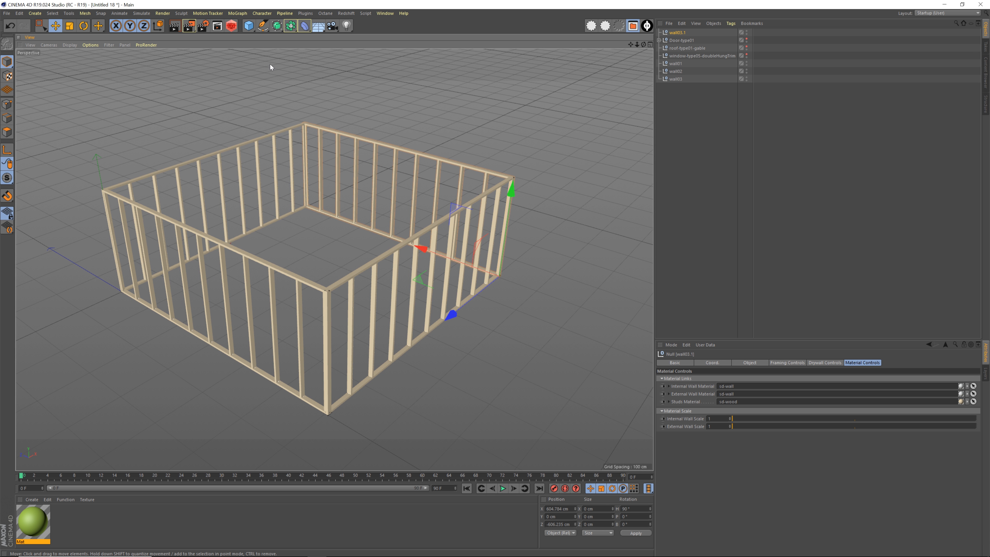
Rename the newest wall copy wall04 and move it below wall03 in the object list
double_click(678, 32)
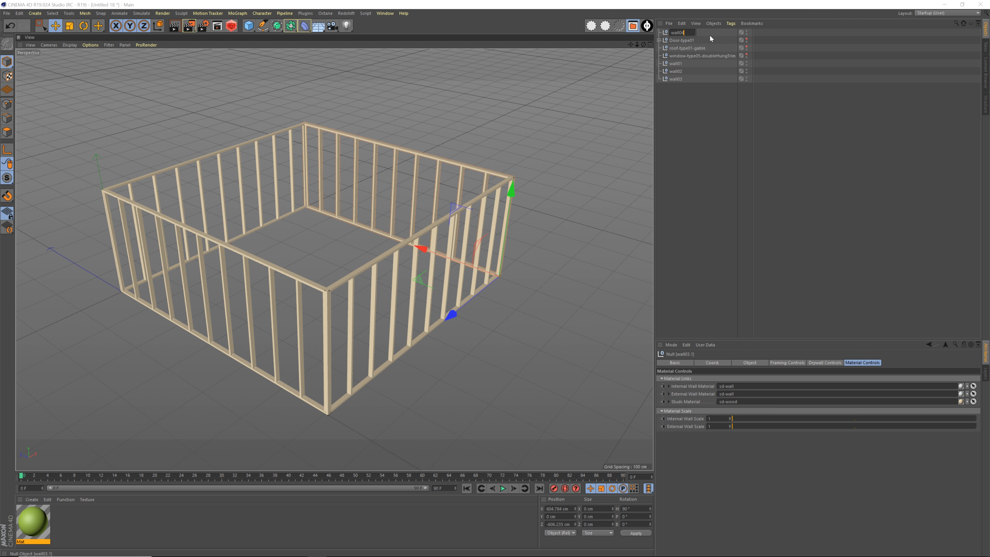
drag(678, 33, 686, 93)
click(687, 96)
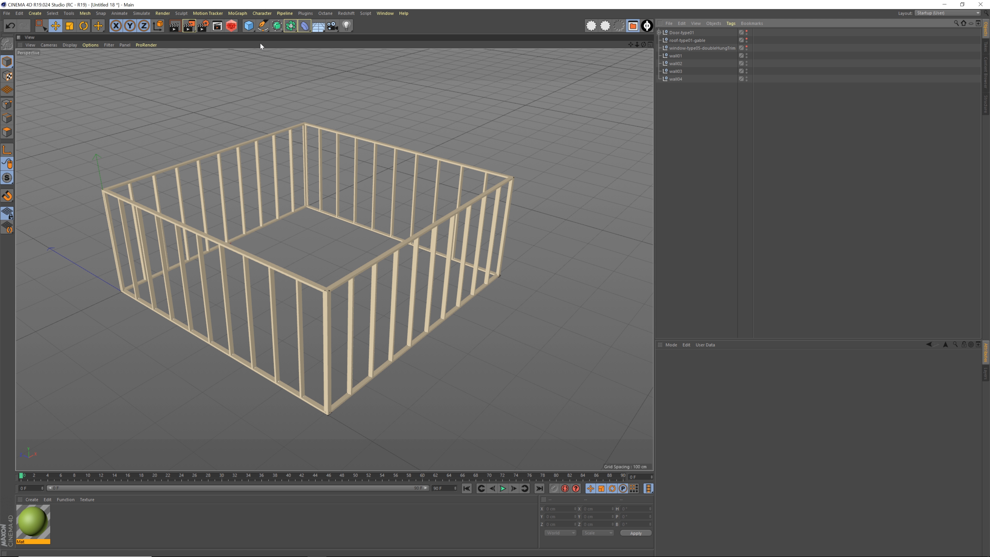
Add a Null object and rename it walls
click(250, 27)
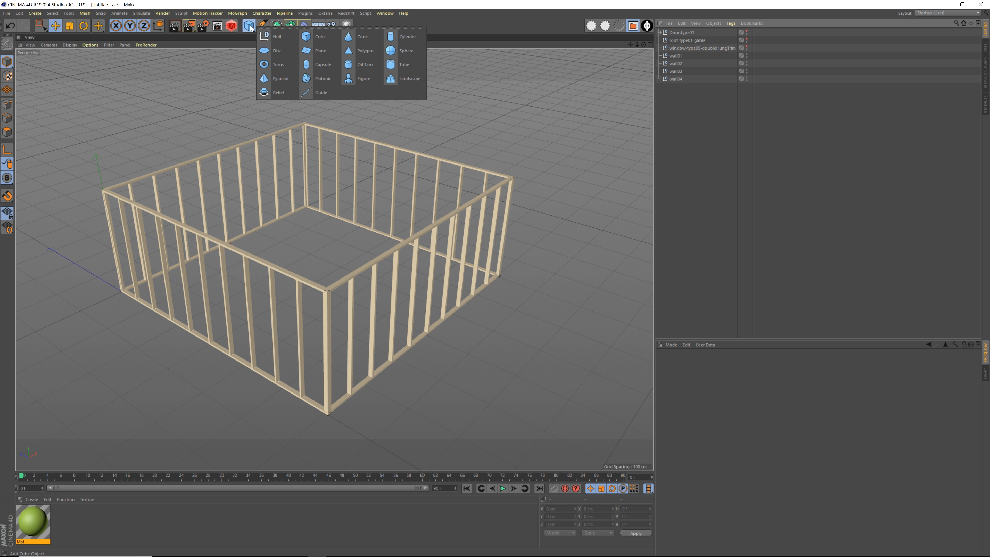
click(290, 38)
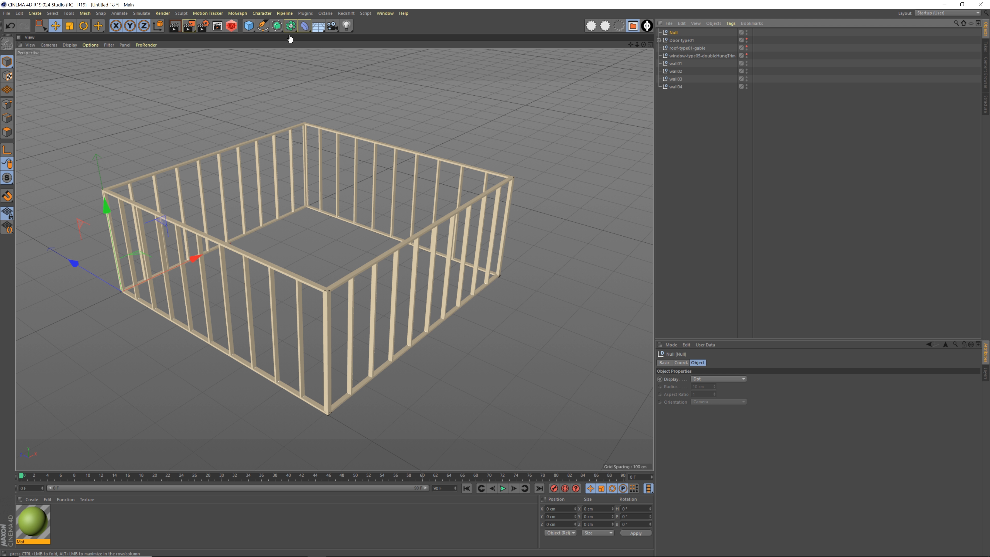
double_click(677, 33)
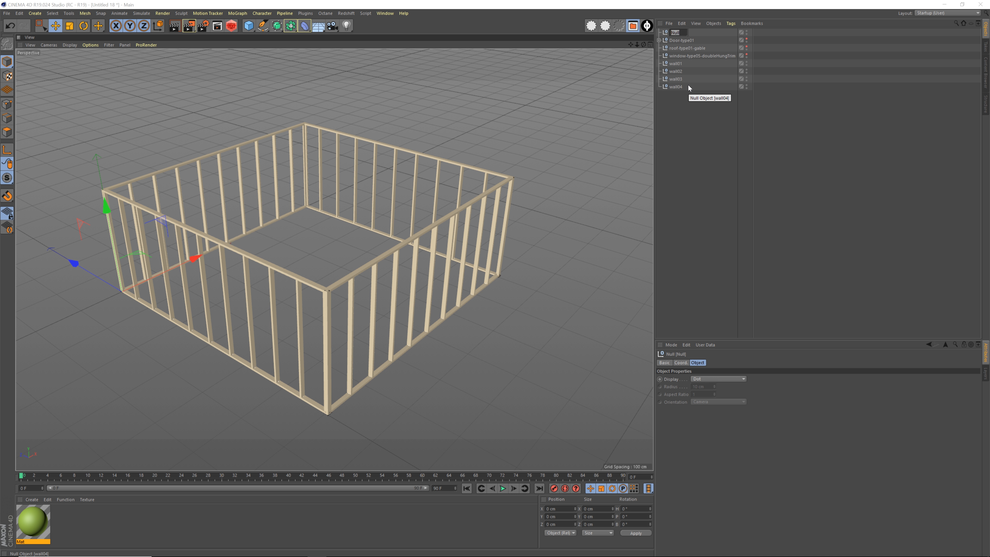
text(walls)
key(Return)
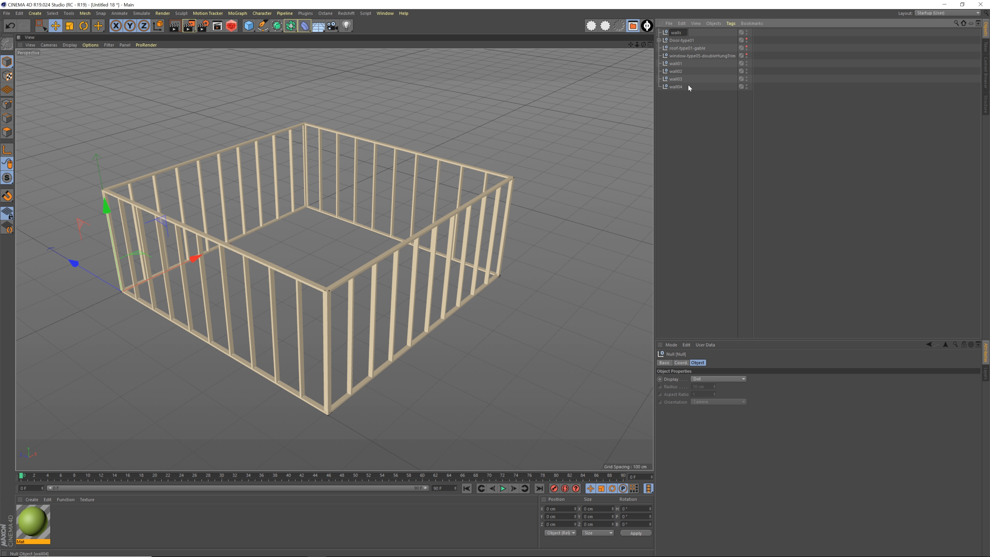
Group wall01 to wall04 under the walls null, collapse it and move it to the end of the object list
drag(692, 112, 676, 66)
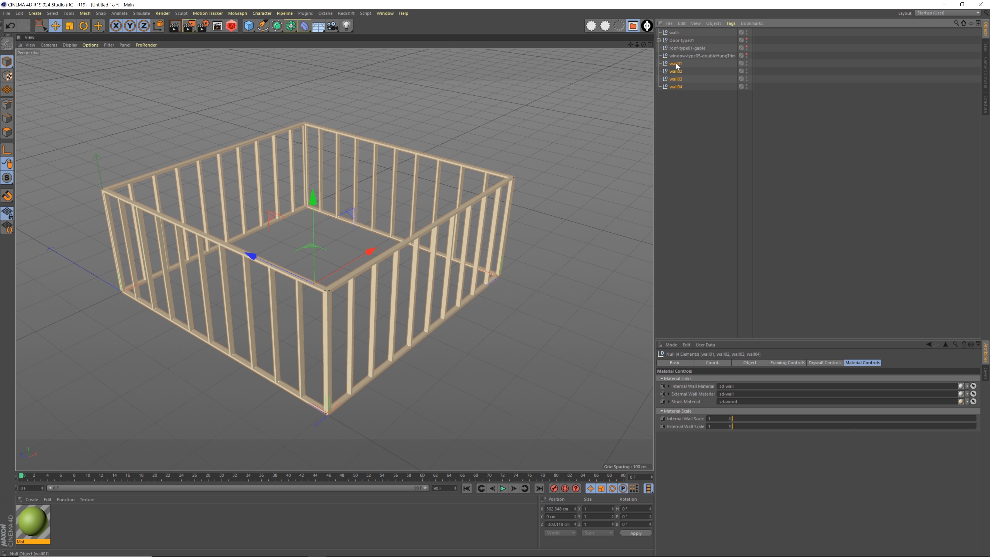
drag(675, 32, 675, 32)
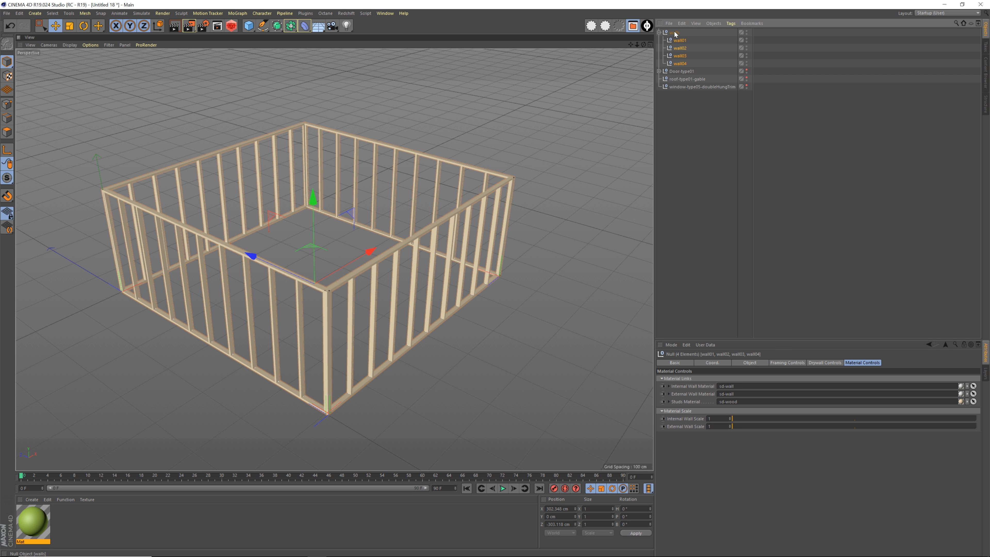
click(658, 33)
click(674, 33)
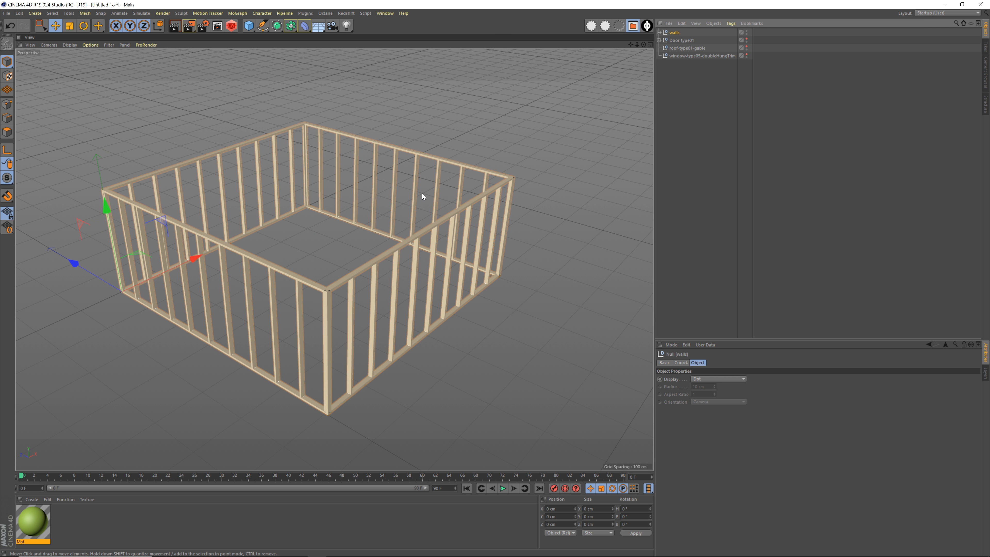
alt+drag(327, 242, 361, 237)
drag(673, 31, 675, 56)
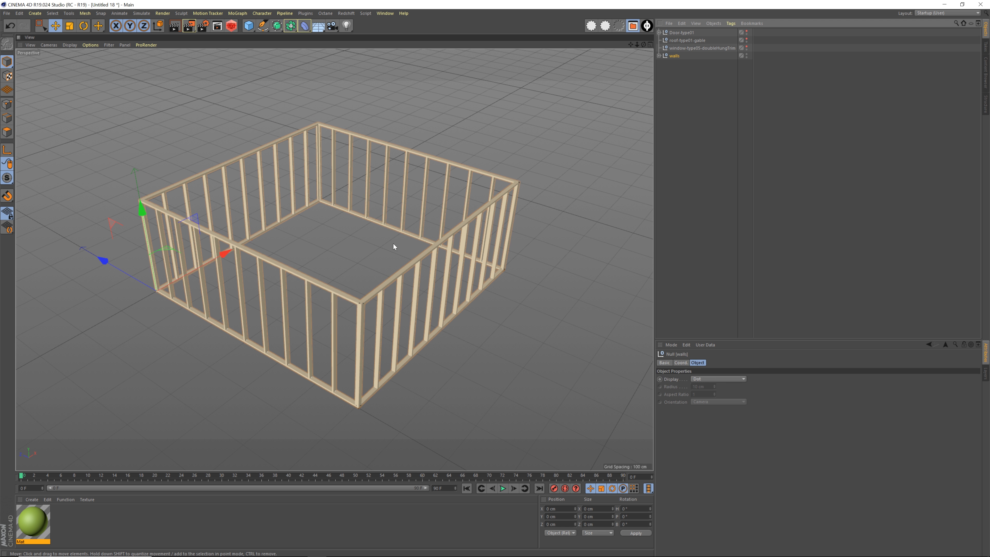
Add a Plane primitive to the scene
mouse_move(393, 246)
alt+mouse_down()
mouse_move(428, 254)
mouse_move(385, 213)
alt+mouse_up()
drag(249, 26, 275, 57)
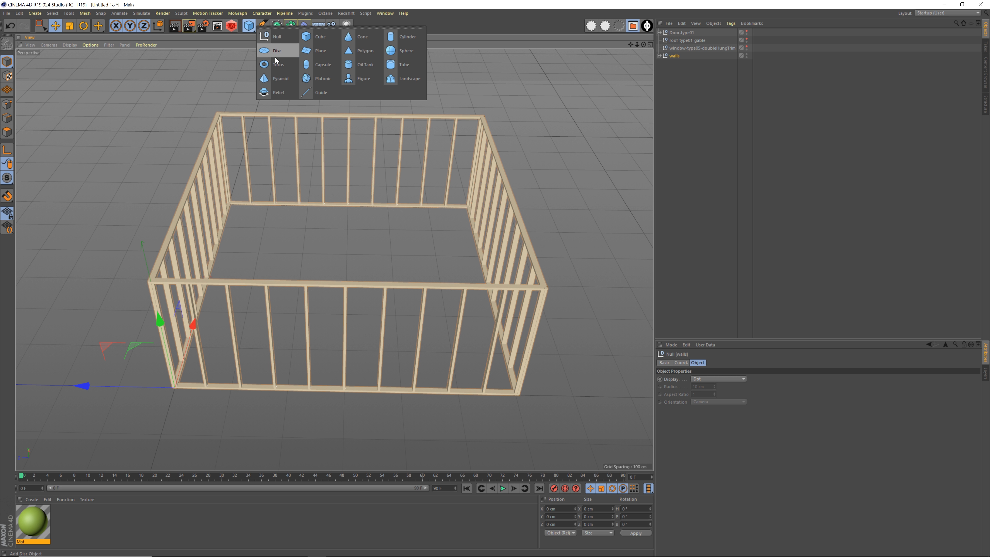
drag(364, 58, 354, 34)
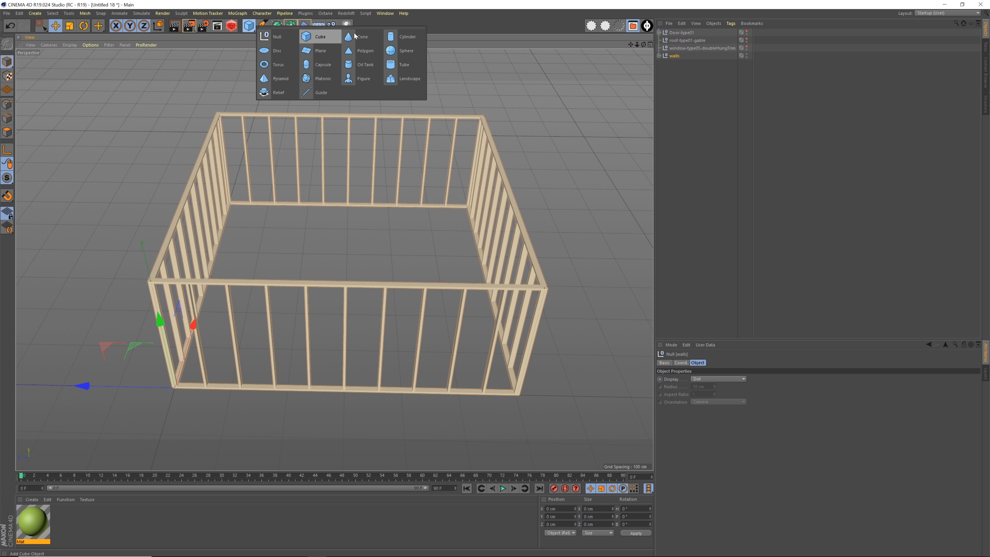
drag(390, 70, 318, 53)
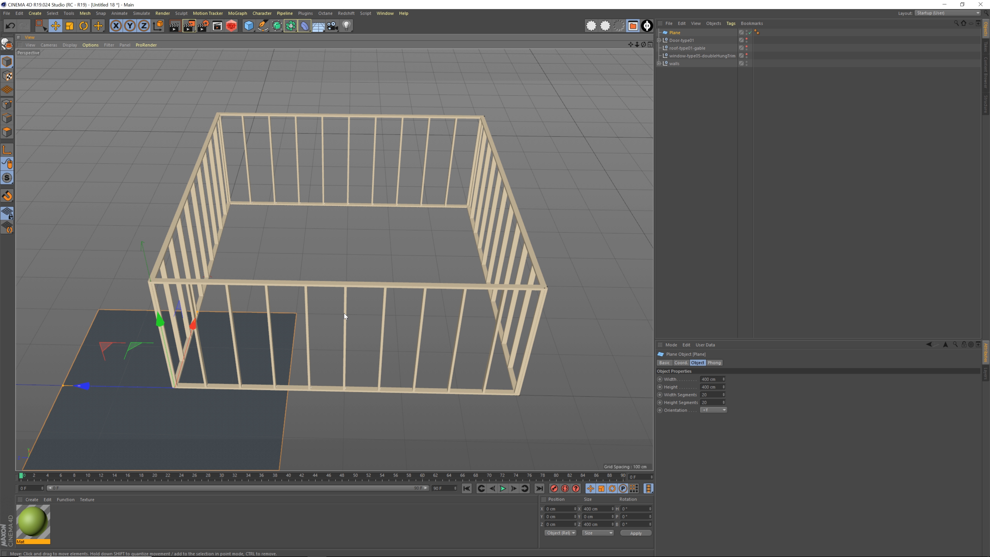
In the Top view, move the plane to the centre of the room, at about X 304 cm and Z -301 cm
click(650, 45)
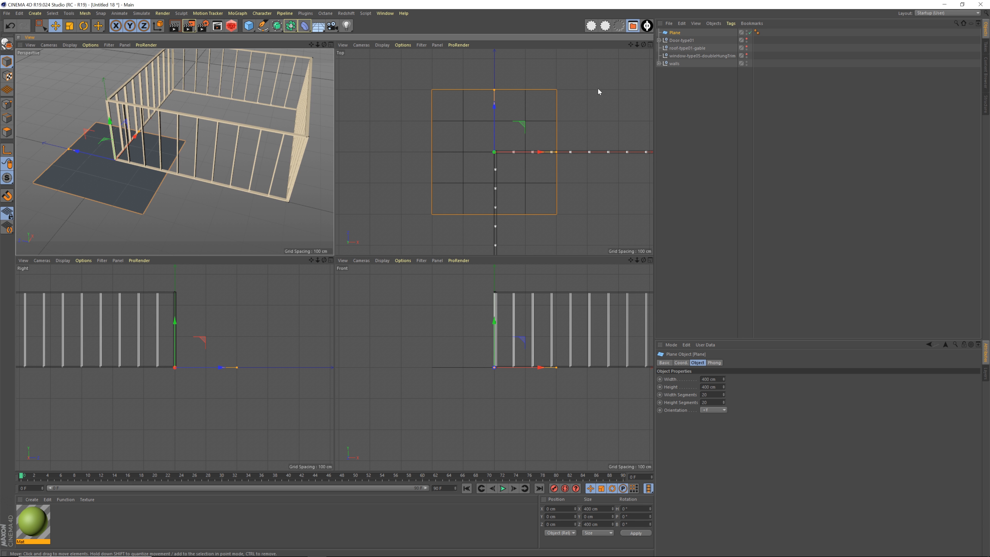
click(648, 44)
click(649, 45)
click(650, 45)
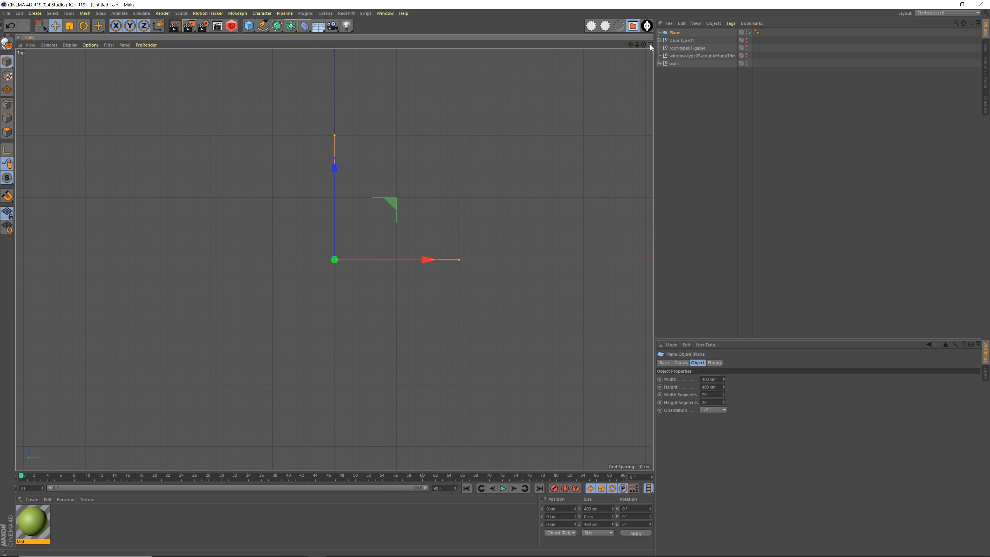
click(650, 44)
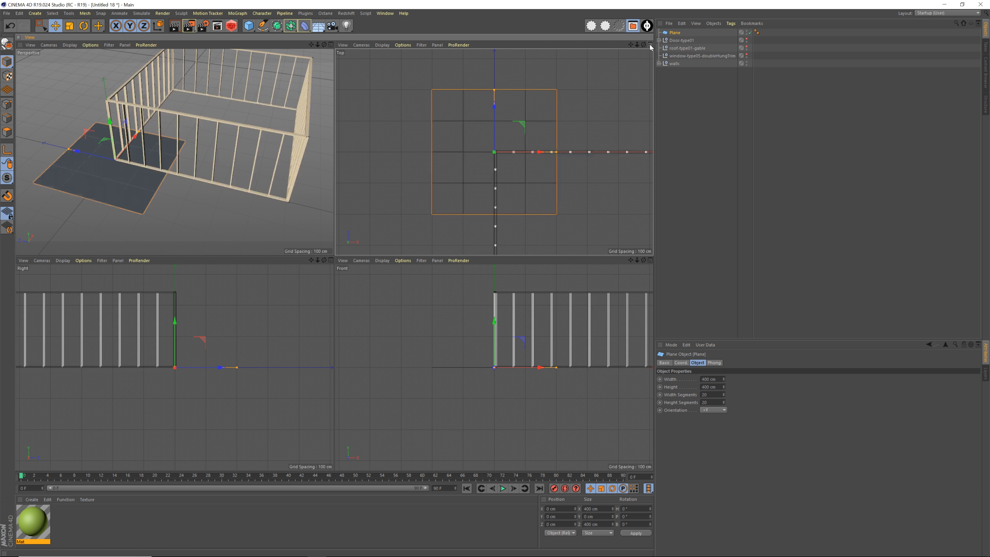
middle_click(496, 162)
scroll(493, 267, down, 6)
alt+middle_drag(526, 288, 371, 231)
scroll(370, 230, up, 3)
drag(337, 160, 411, 236)
scroll(405, 285, up, 2)
Resize the plane to about 600 by 600 cm so its edges reach the surrounding walls
drag(417, 291, 458, 290)
drag(337, 212, 341, 173)
mouse_move(458, 291)
mouse_down()
mouse_move(434, 290)
mouse_move(459, 295)
mouse_up()
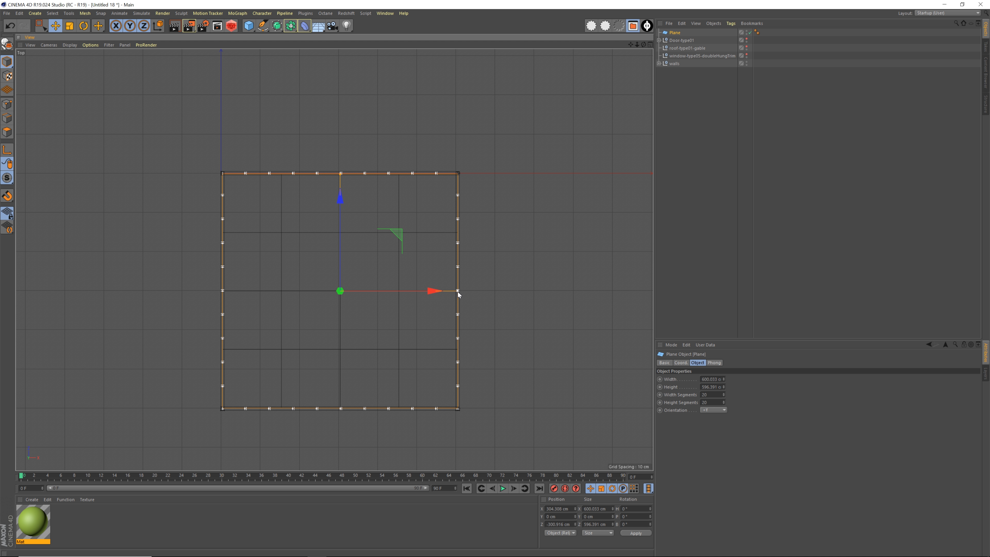
drag(341, 175, 340, 176)
Return to the Perspective view and examine the floor plane inside the framed walls
middle_click(395, 210)
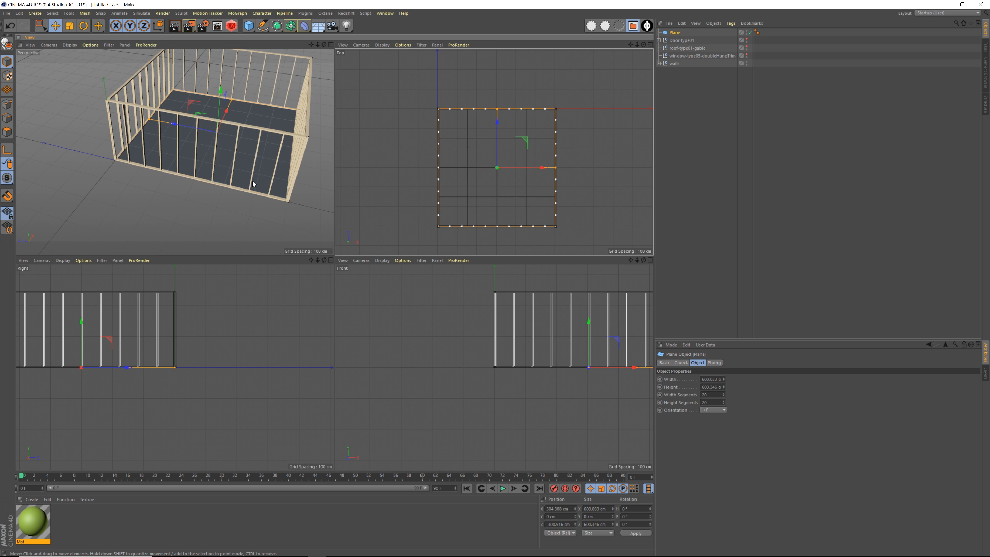
middle_click(252, 181)
alt+middle_drag(414, 186, 268, 246)
alt+drag(267, 246, 483, 254)
click(566, 190)
alt+middle_drag(384, 235, 375, 260)
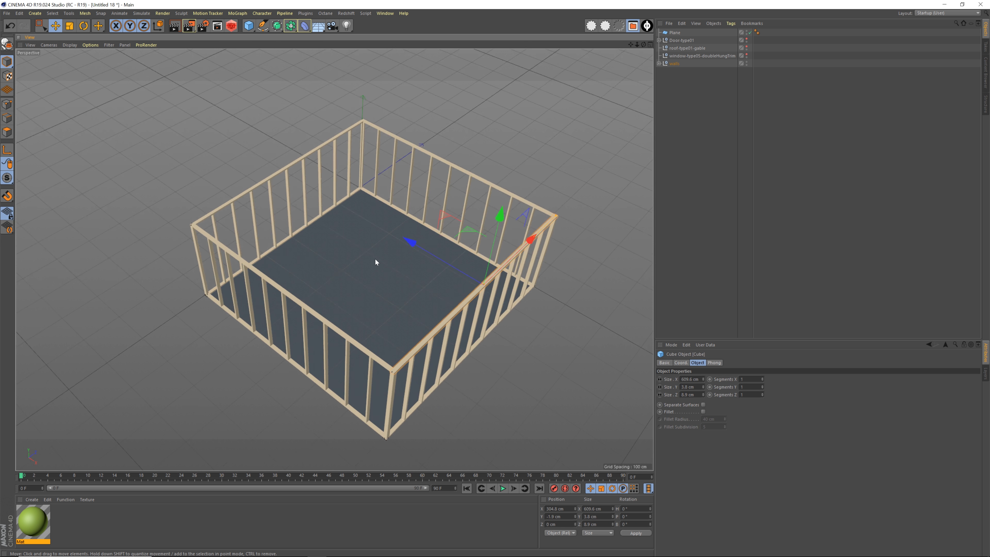
Inspect from other angles how the floor plane meets the base of the surrounding walls
alt+drag(374, 259, 441, 254)
alt+middle_drag(442, 254, 369, 251)
alt+drag(369, 251, 371, 253)
alt+right_drag(371, 252, 373, 254)
alt+middle_drag(373, 254, 367, 259)
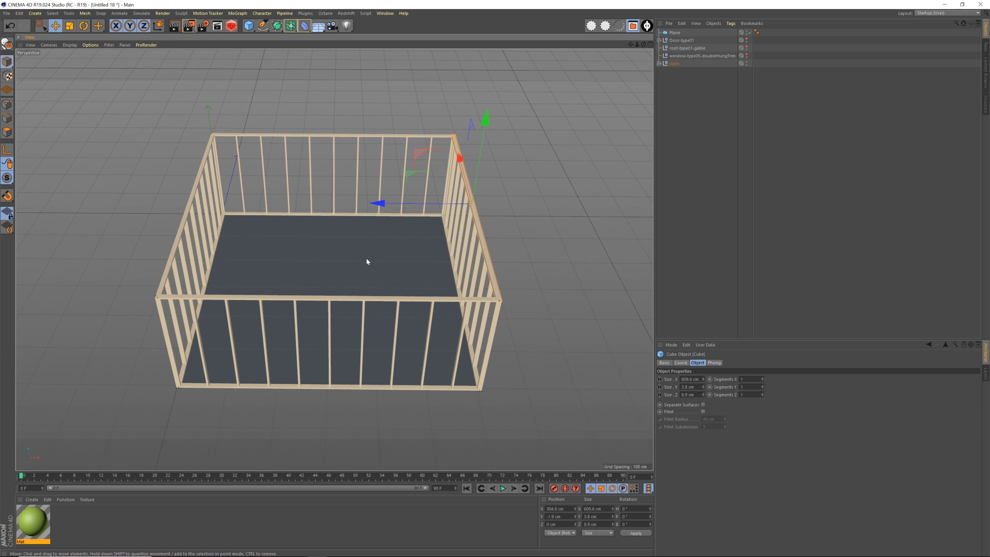
alt+right_drag(367, 258, 378, 256)
alt+drag(381, 257, 376, 262)
alt+right_drag(376, 262, 385, 260)
Create a material named floor and give it a beige colour with H 45°, S 23% and V 80%
double_click(112, 525)
double_click(33, 542)
text(floor)
key(Return)
double_click(33, 521)
drag(266, 98, 254, 99)
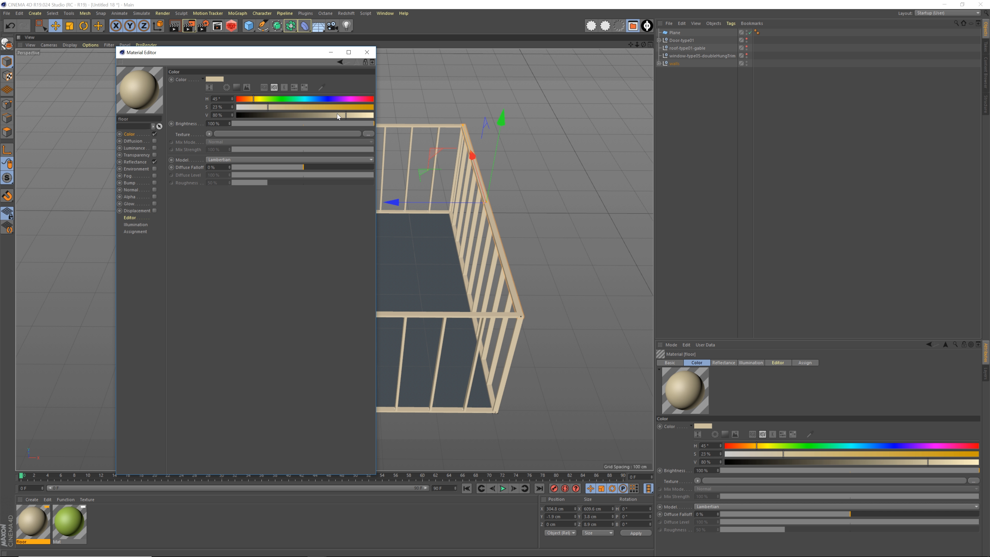
click(367, 52)
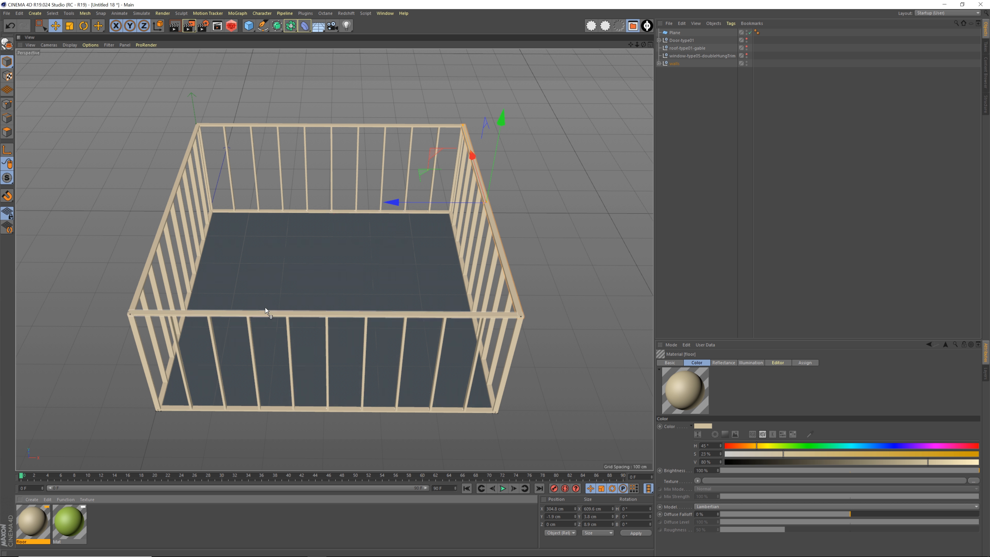
Apply the floor material to the plane inside the framed walls
drag(300, 282, 300, 283)
alt+drag(389, 287, 351, 269)
click(672, 122)
Rename the plane as floor and move it to the end of the object list, below walls
click(675, 32)
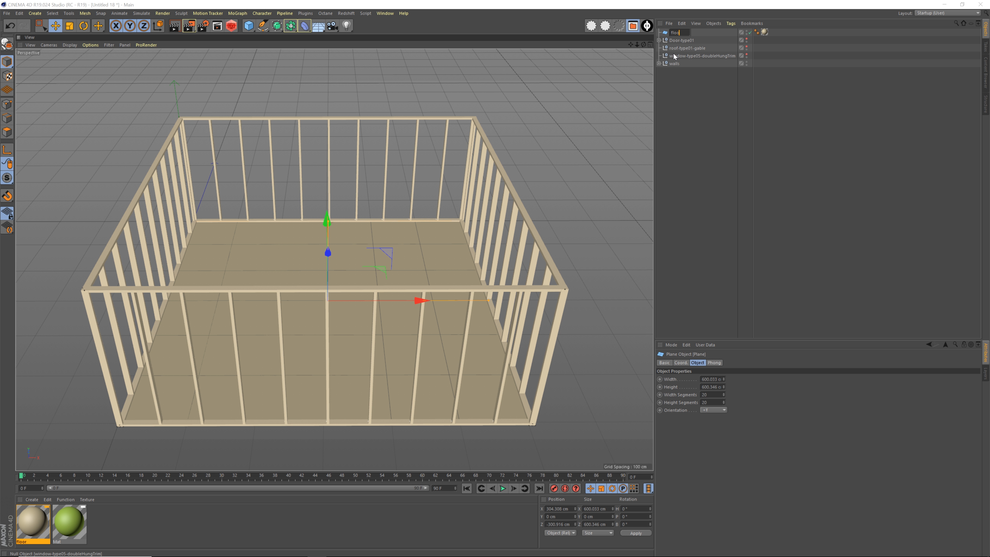
text(or)
key(Return)
drag(676, 33, 677, 104)
click(685, 120)
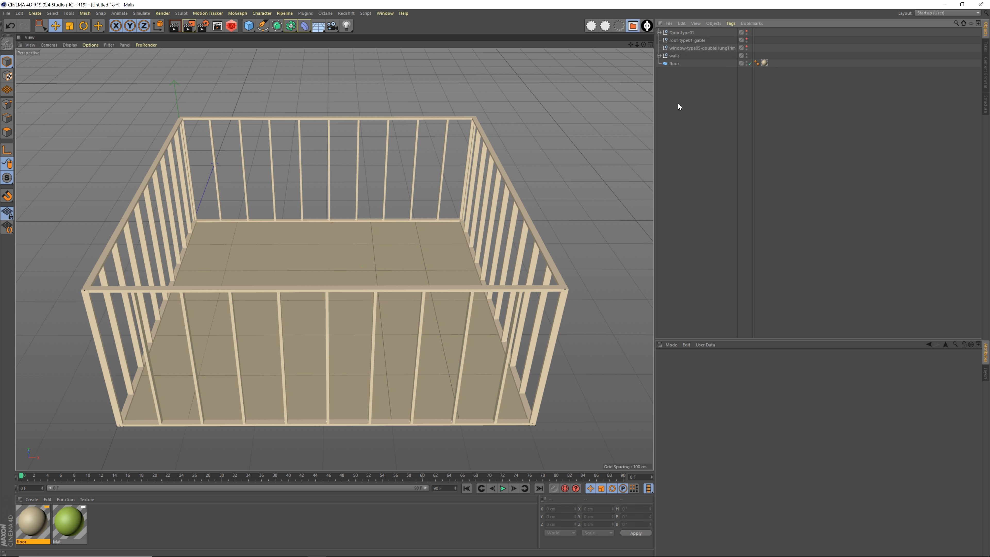
Add a Cube primitive to the scene
scroll(372, 245, down, 3)
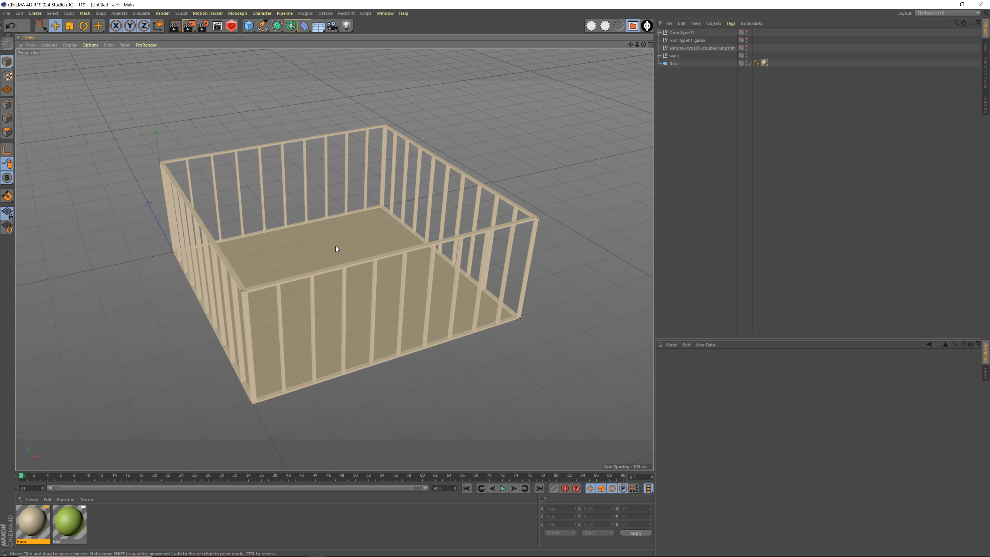
alt+drag(336, 246, 315, 248)
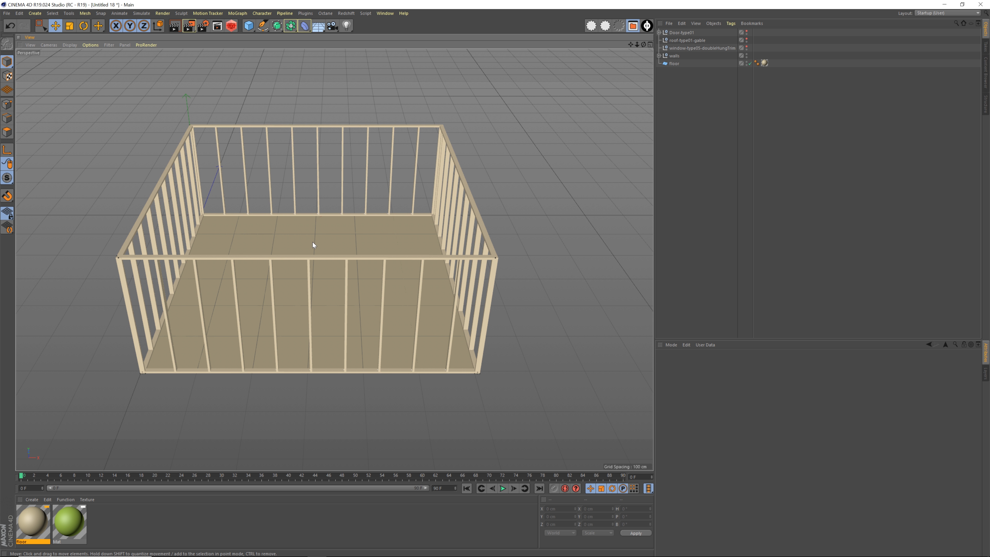
click(248, 26)
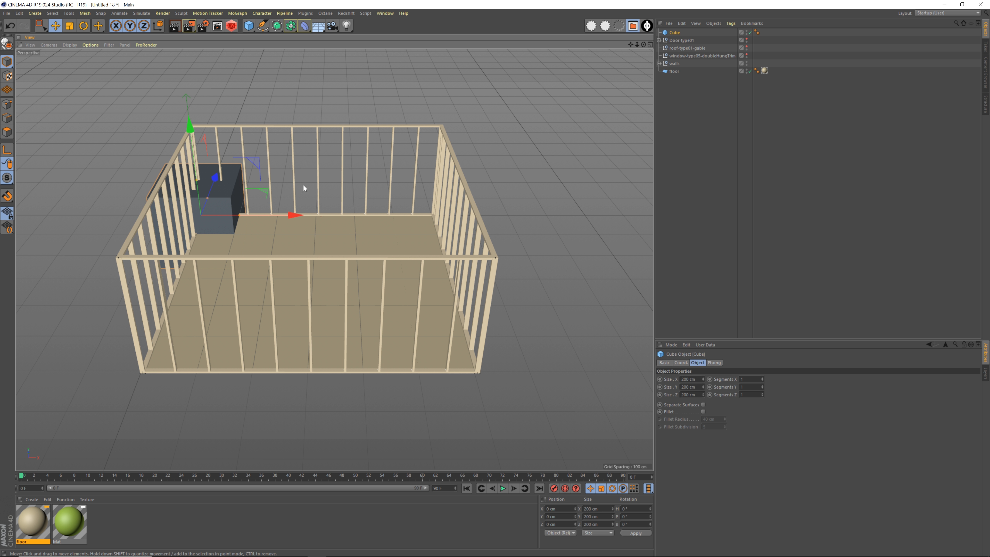
click(251, 28)
Resize the cube to about 131 by 232 by 114 cm and place it near the middle of the X 0 side wall
alt+drag(269, 184, 246, 277)
drag(295, 260, 288, 268)
drag(273, 231, 272, 224)
alt+drag(226, 269, 255, 273)
alt+right_drag(319, 266, 300, 268)
alt+drag(340, 273, 245, 275)
drag(103, 315, 273, 321)
drag(352, 241, 352, 209)
alt+drag(350, 269, 376, 227)
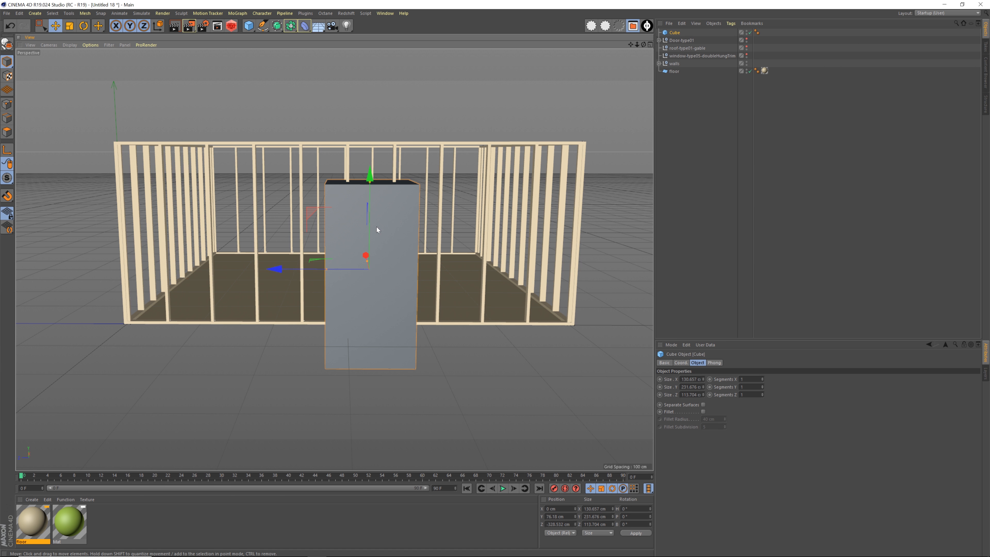
Position the cube across the side wall at about X 9 cm, Y 96 cm and Z -300 cm, with a height of about 225 cm
drag(287, 269, 272, 267)
alt+drag(360, 225, 380, 289)
alt+drag(335, 194, 290, 129)
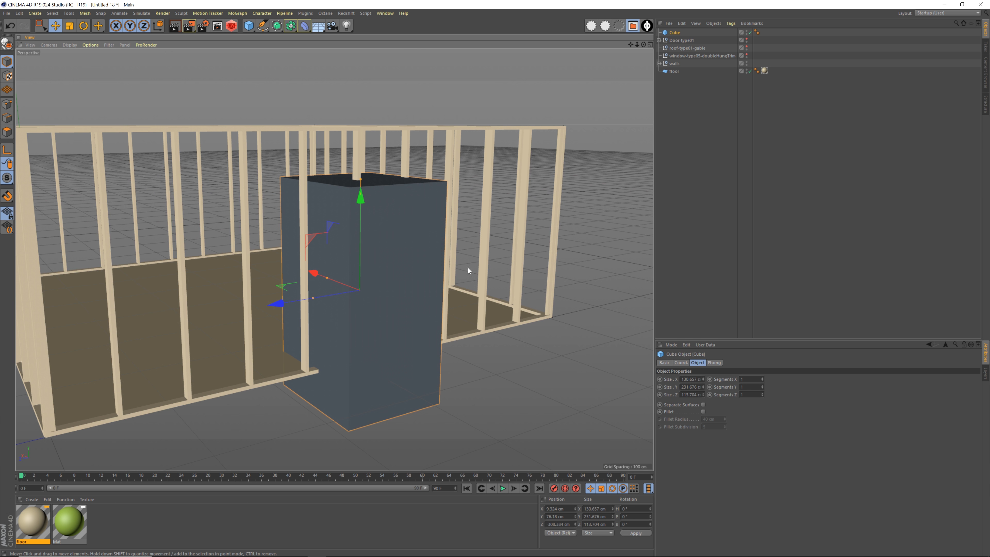
alt+drag(440, 254, 393, 171)
Add a Figure primitive as a scale reference and move it along the side wall to about Z -179 cm
drag(249, 25, 339, 66)
alt+drag(249, 249, 219, 313)
drag(105, 327, 258, 319)
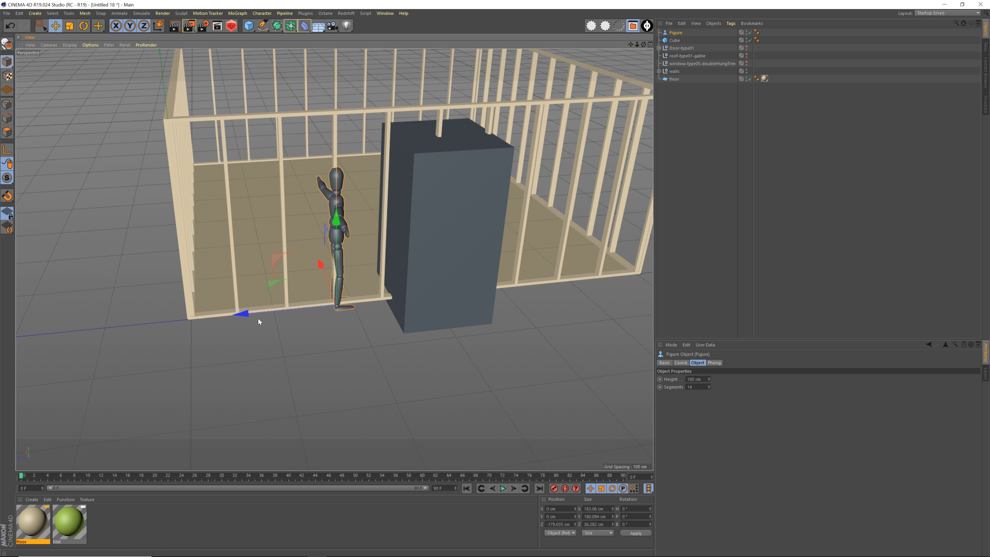
Rotate the figure to a heading of -90° so it faces out from the side wall
key(r)
drag(372, 328, 276, 324)
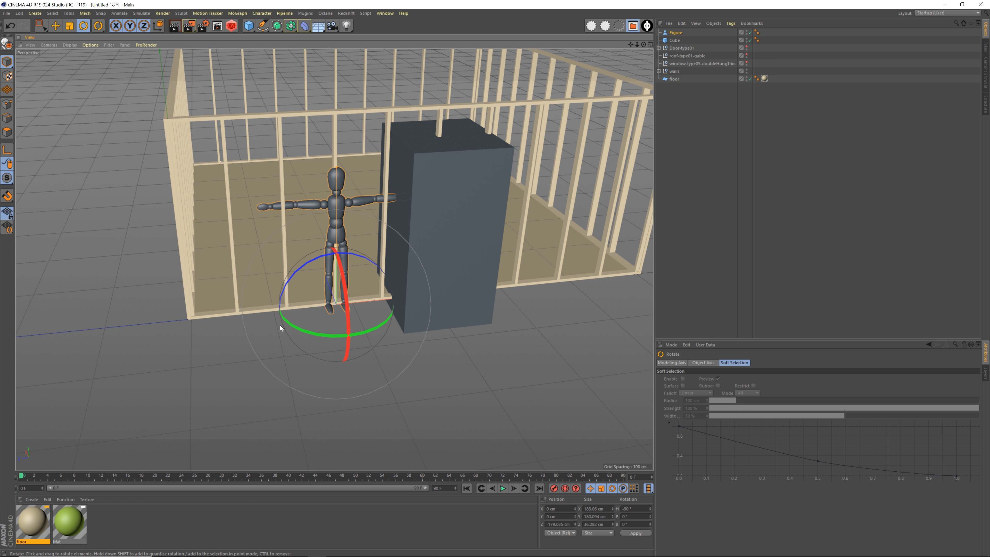
key(e)
click(695, 71)
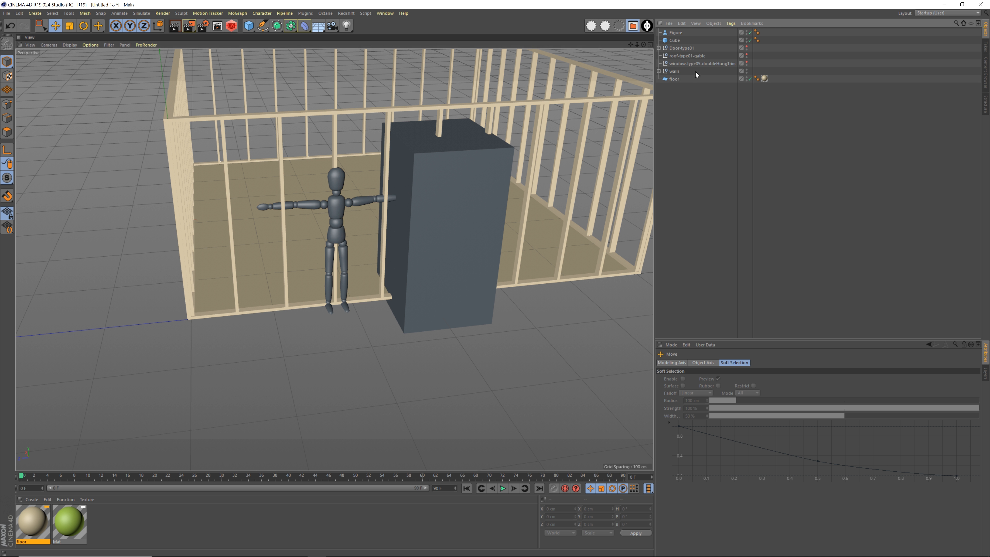
Move the figure outside the side wall, beside the cube, to about X -53 cm and Z -165 cm
click(674, 30)
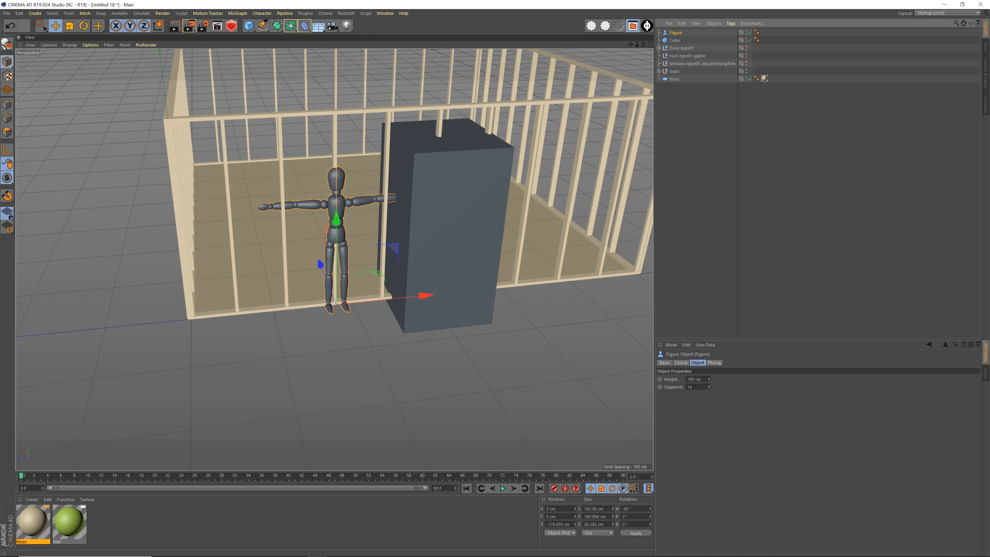
alt+drag(461, 316, 495, 375)
scroll(492, 353, down, 2)
drag(368, 347, 289, 275)
drag(364, 293, 412, 273)
drag(339, 223, 428, 297)
alt+drag(503, 322, 456, 291)
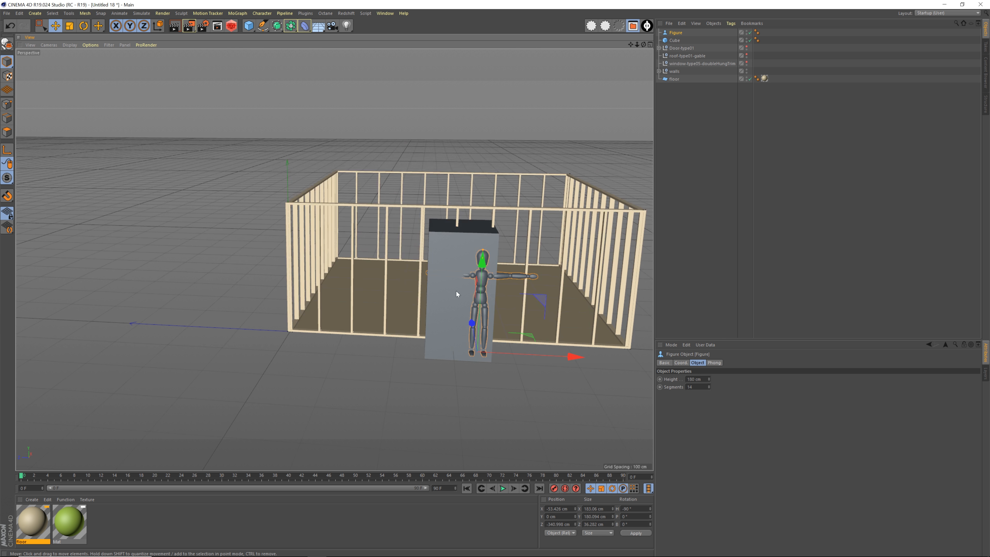
scroll(457, 290, down, 1)
drag(570, 353, 475, 349)
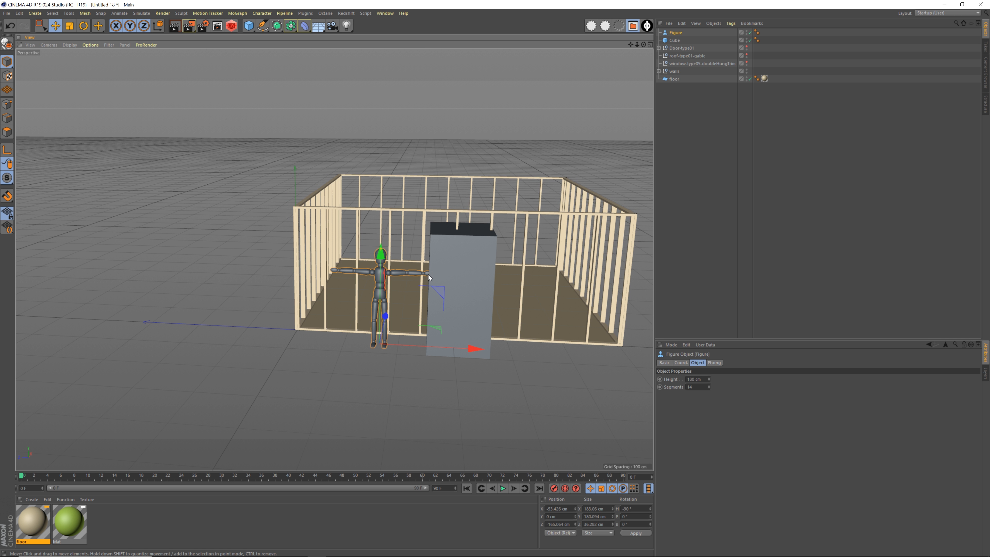
Rename the cube in the side wall as door
alt+drag(429, 274, 503, 308)
scroll(472, 285, up, 2)
scroll(468, 286, down, 2)
double_click(675, 41)
text(door)
key(Return)
Duplicate the door block and move the copy into the adjoining wall, at about X 191 cm and Z 13 cm
alt+drag(430, 255, 461, 271)
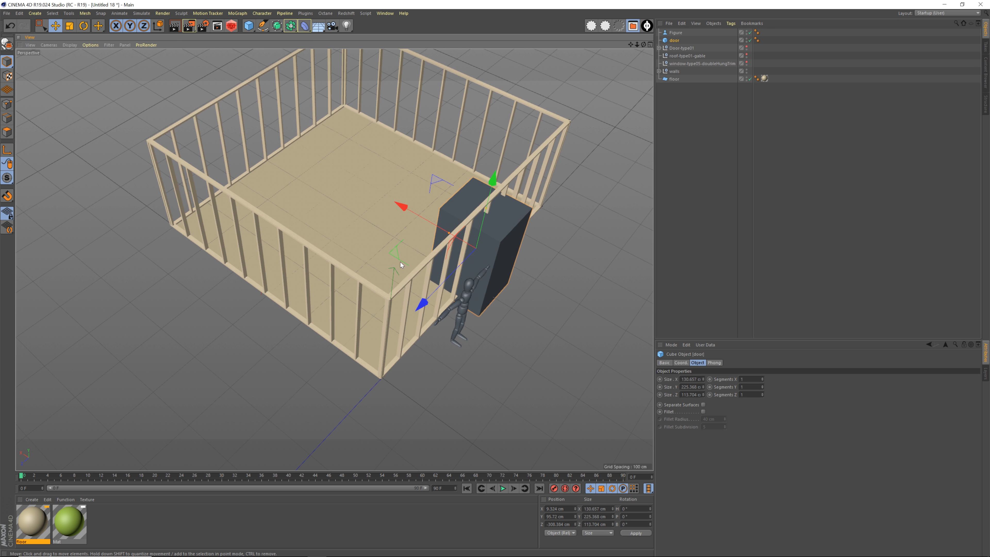
ctrl+drag(397, 253, 260, 311)
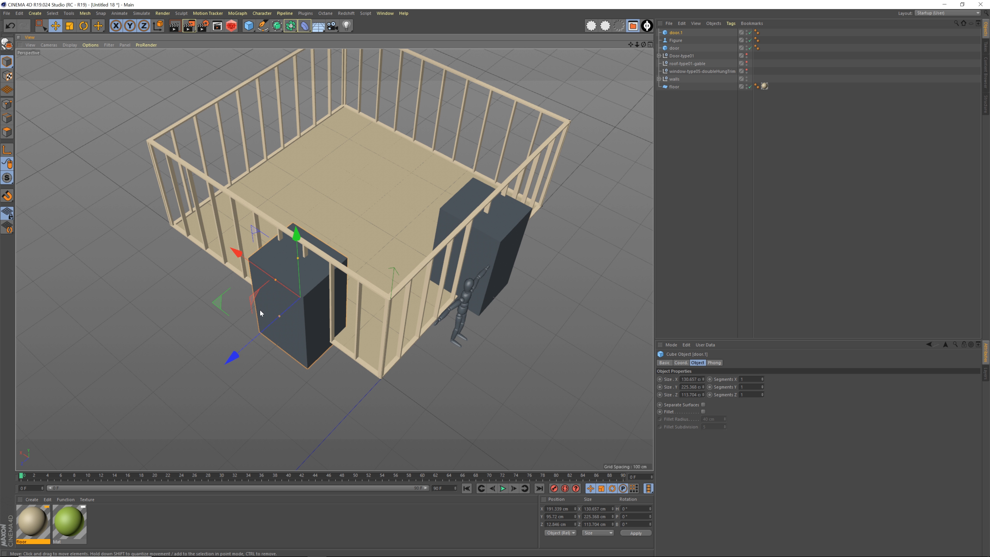
alt+middle_drag(309, 293, 357, 288)
alt+drag(357, 288, 398, 273)
alt+right_drag(398, 273, 422, 276)
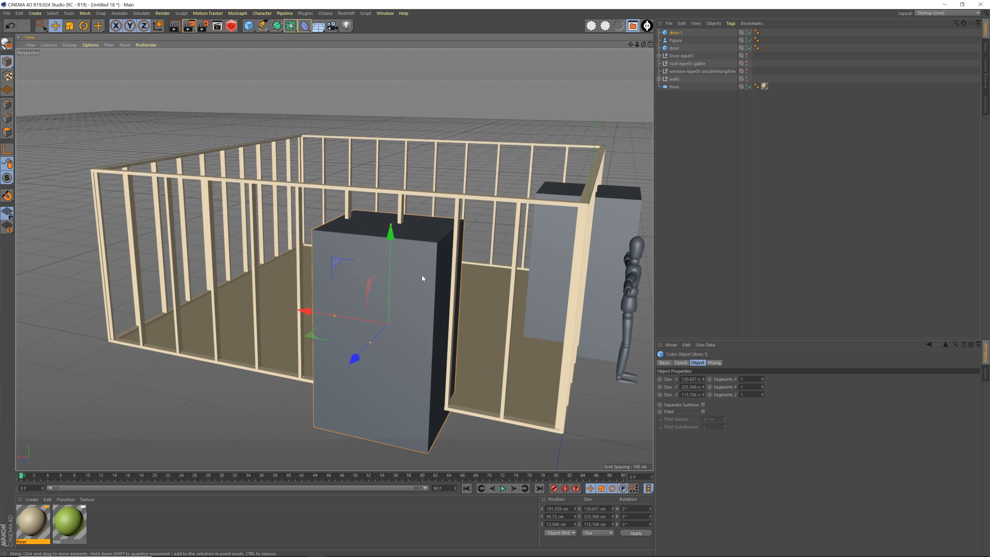
Resize the copied block to about 104 cm wide and 121 cm high, and raise it to about Y 157 cm
alt+middle_drag(422, 275, 376, 256)
alt+drag(376, 256, 345, 245)
drag(344, 204, 355, 165)
alt+middle_drag(366, 247, 376, 246)
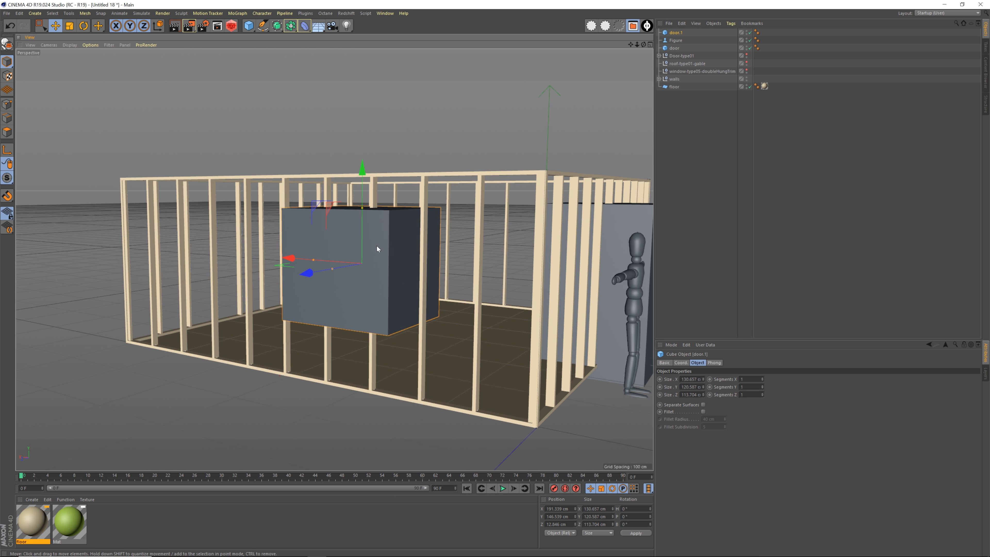
alt+drag(377, 246, 385, 257)
drag(303, 253, 380, 252)
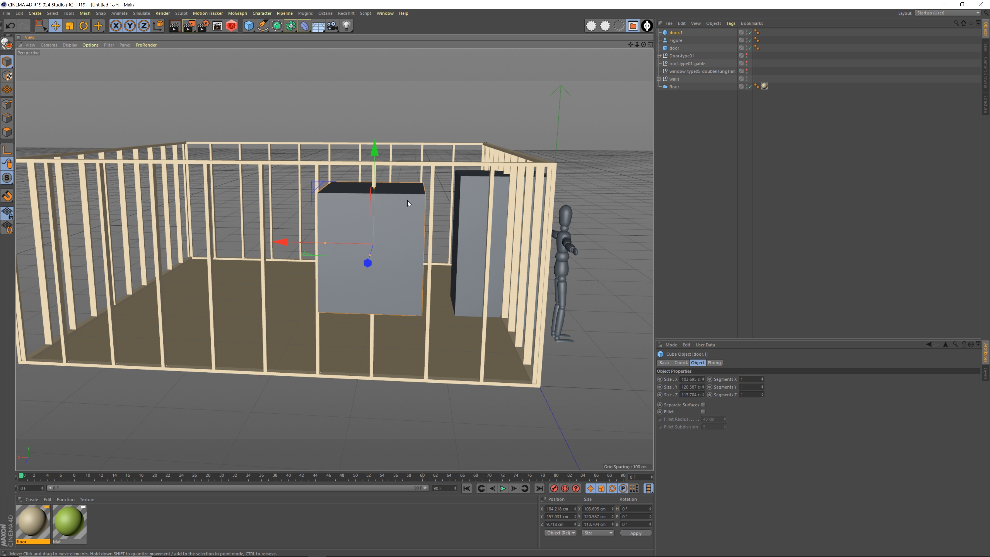
Rename the resized block as window and place a duplicate of it farther along the same wall
alt+drag(407, 203, 431, 279)
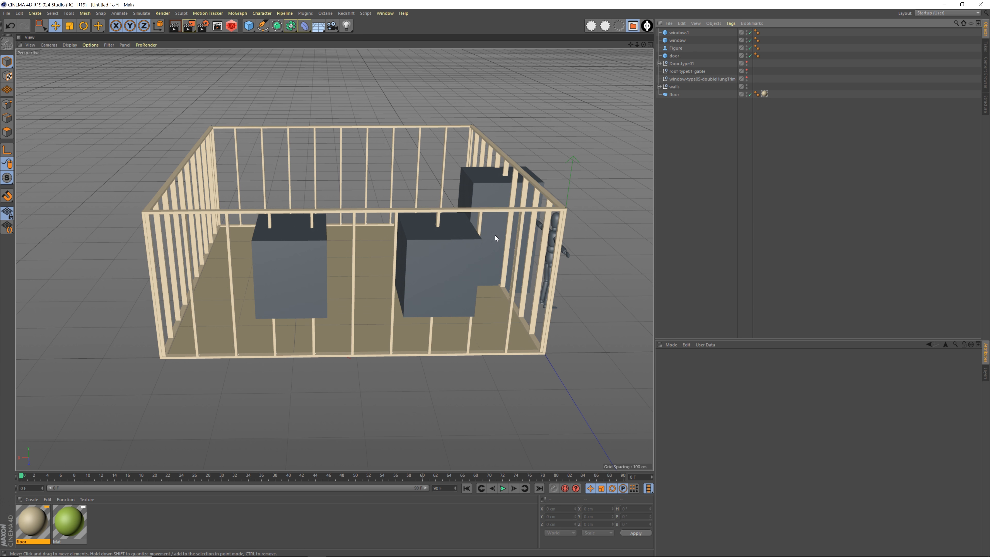
alt+drag(495, 235, 380, 242)
click(380, 242)
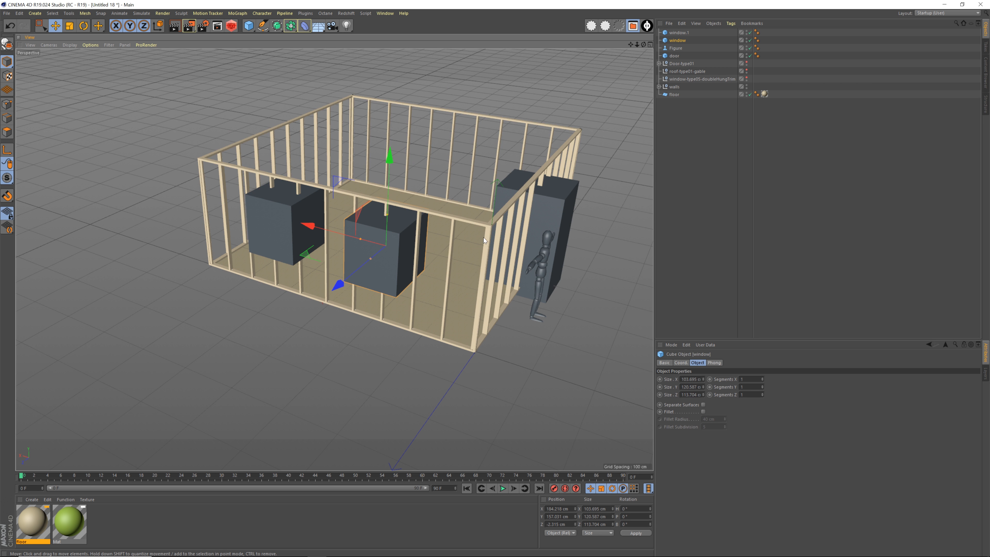
Add a Null object and name it roughOpenings
alt+drag(471, 239, 520, 296)
alt+drag(514, 226, 413, 251)
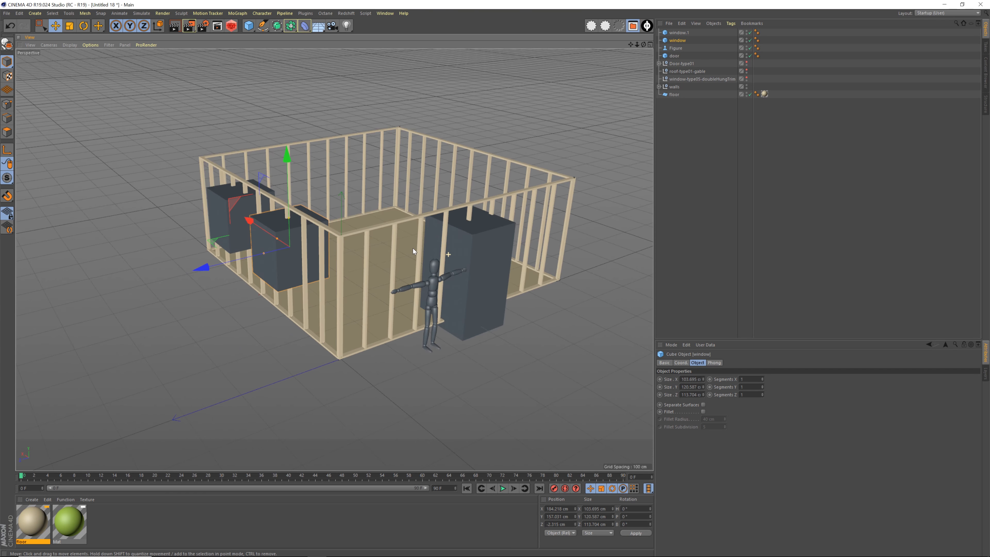
click(249, 26)
click(269, 36)
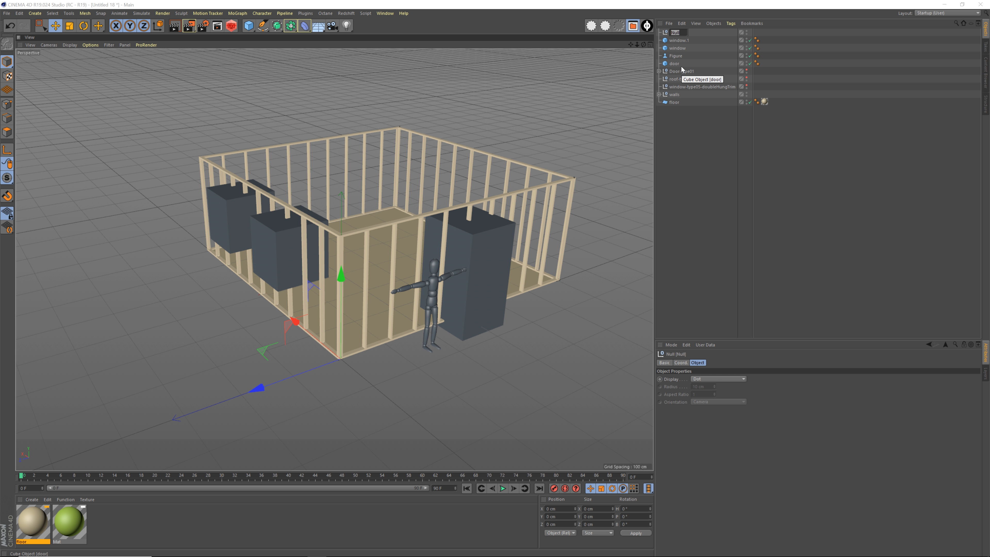
text(roughOp)
text(enings)
key(Return)
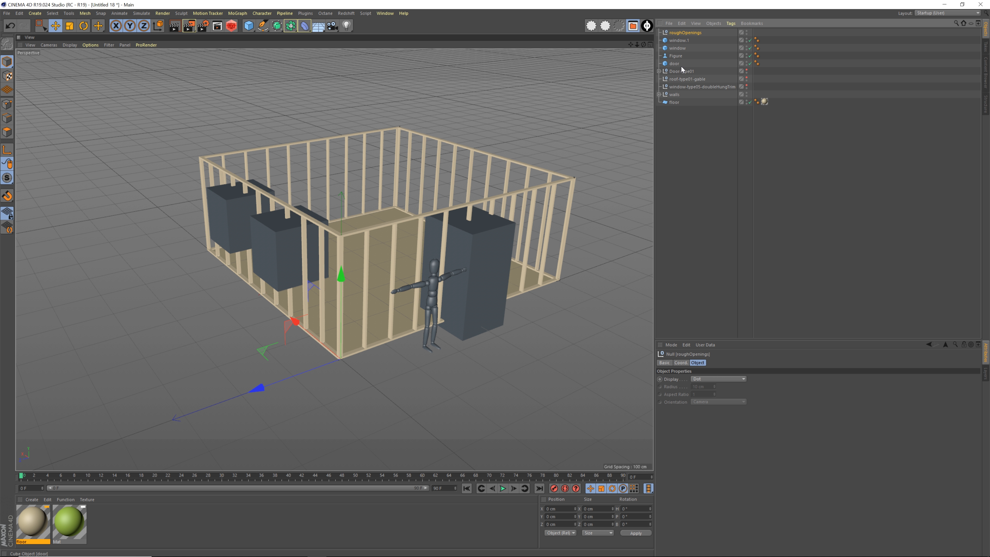
Place the door and both window blocks inside roughOpenings, and order floor, walls and roughOpenings at the end of the object list
click(675, 63)
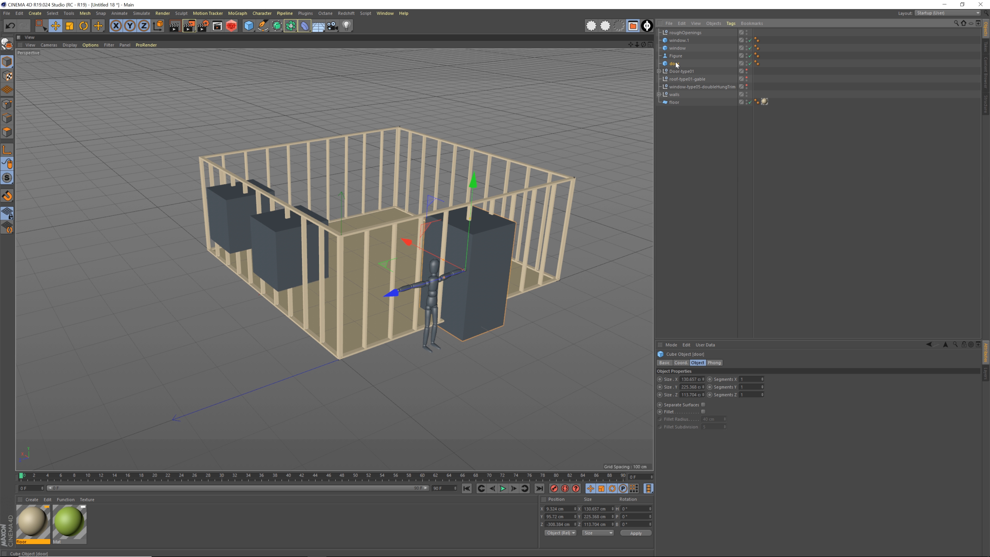
ctrl+click(679, 48)
ctrl+click(685, 40)
drag(685, 40, 686, 102)
click(683, 90)
mouse_move(676, 64)
mouse_down()
mouse_move(684, 87)
mouse_move(678, 76)
mouse_up()
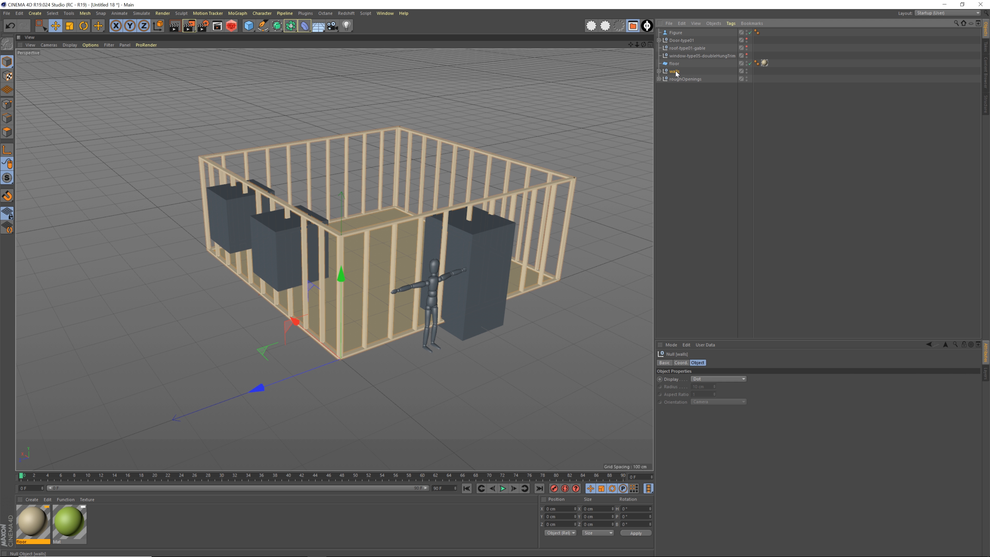
click(689, 130)
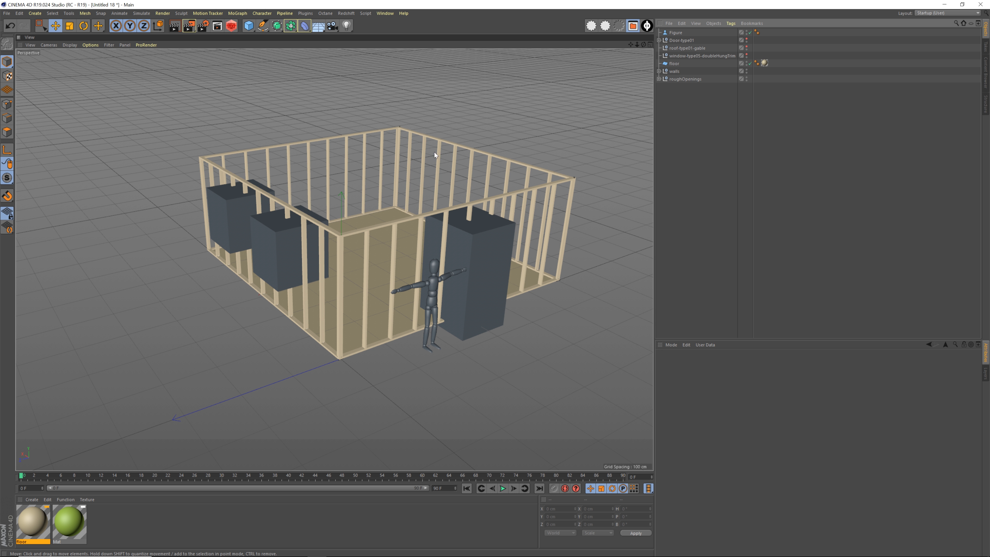
Add a Boole object and rename it as walls
click(292, 27)
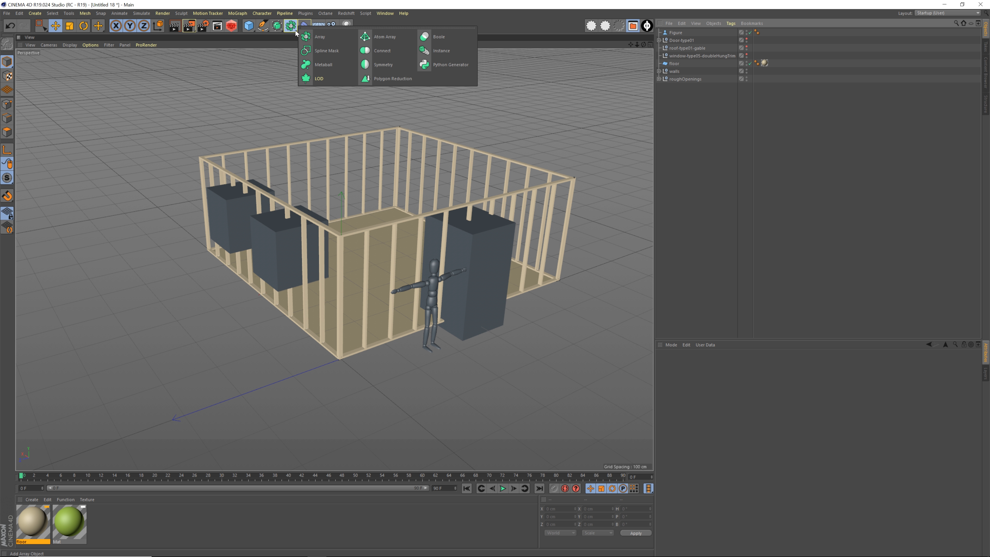
click(433, 38)
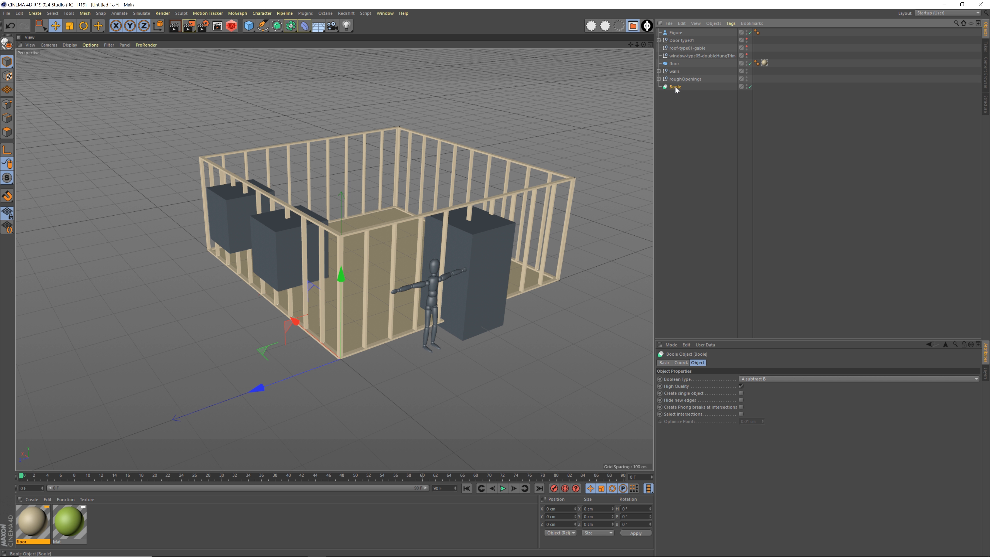
double_click(676, 87)
text(walls)
key(Return)
Place the walls group and then roughOpenings inside the Boole to cut the door and window openings from the framing
click(689, 118)
mouse_move(676, 85)
mouse_down()
mouse_move(685, 73)
mouse_move(679, 89)
mouse_up()
click(691, 121)
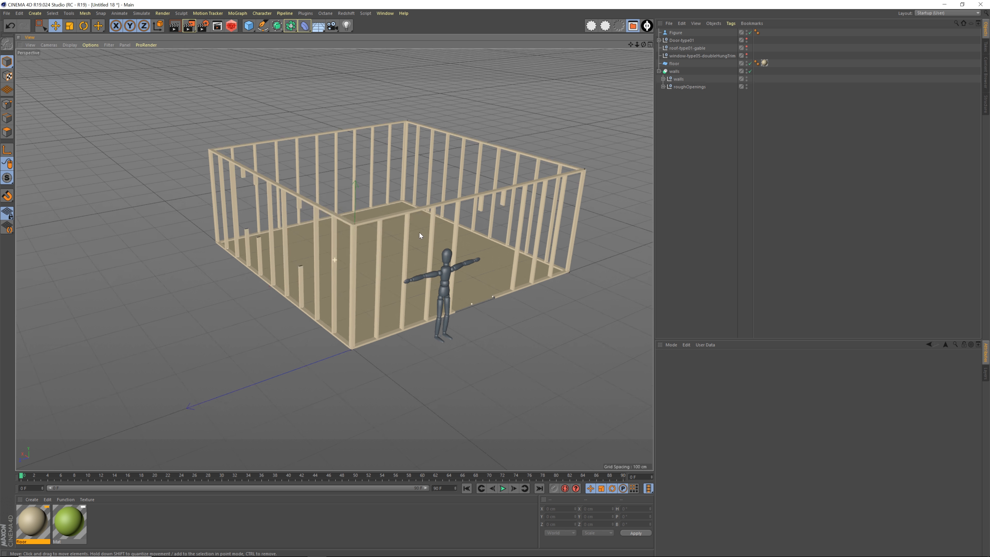
alt+drag(419, 233, 430, 214)
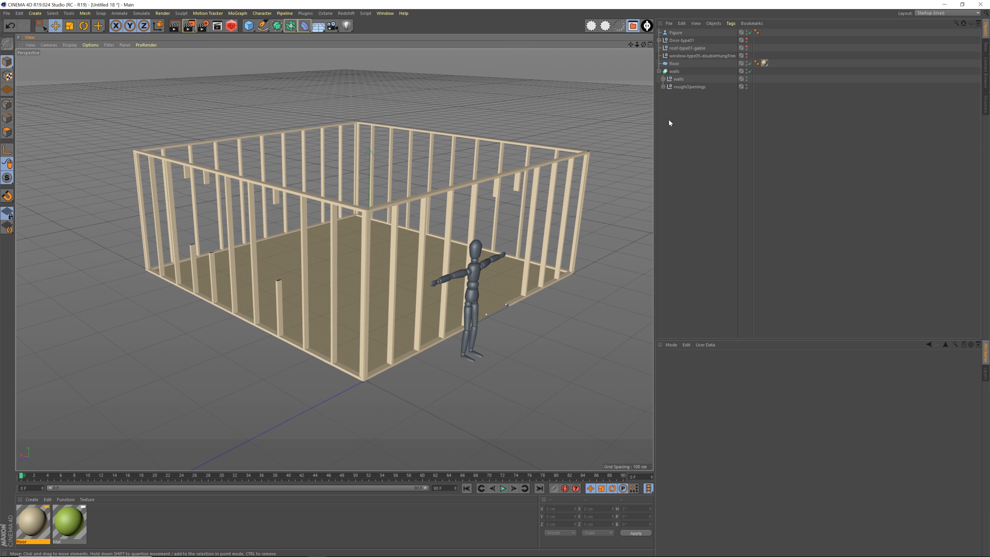
Enable internal and external drywall on wall01, wall02, wall03 and wall04 together
click(676, 71)
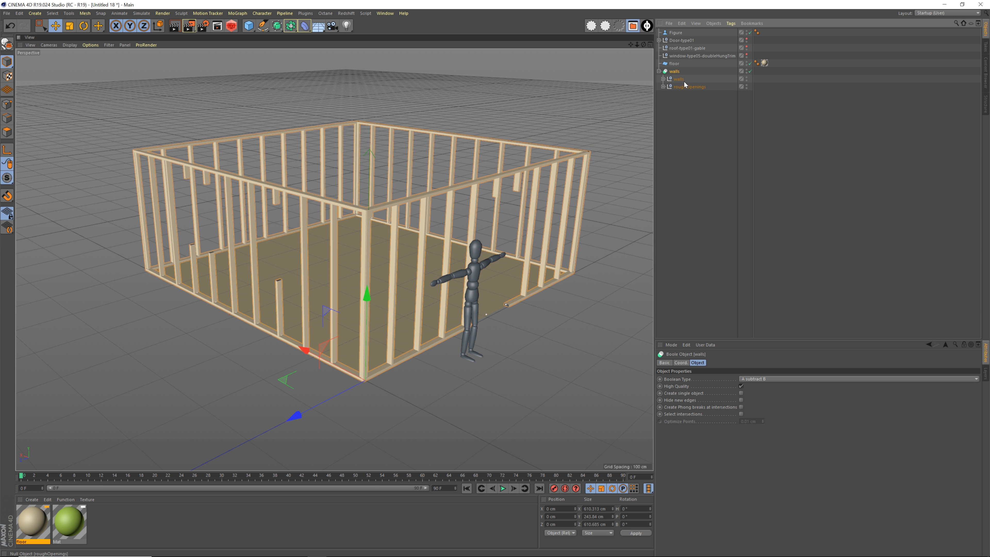
click(663, 79)
alt+middle_drag(442, 212, 418, 236)
drag(702, 85, 680, 112)
click(830, 363)
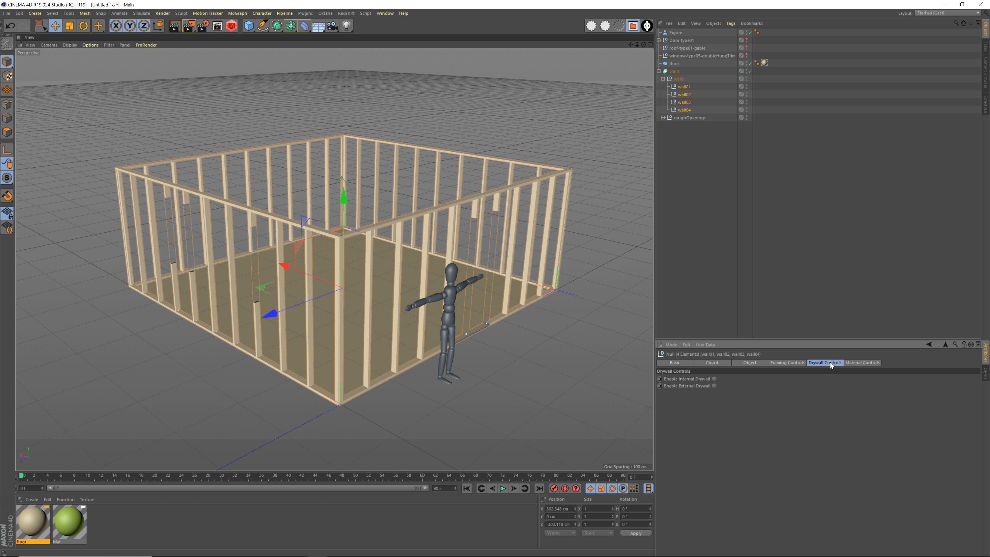
click(714, 379)
click(714, 385)
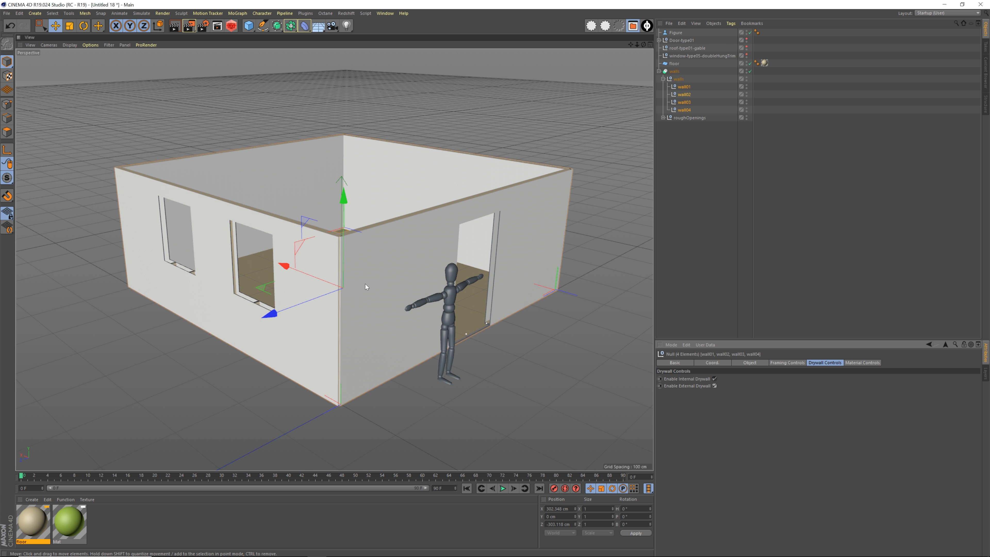
Examine the drywalled room from outside, including how the window and door openings cut through the walls
alt+drag(365, 284, 316, 290)
alt+drag(351, 312, 351, 298)
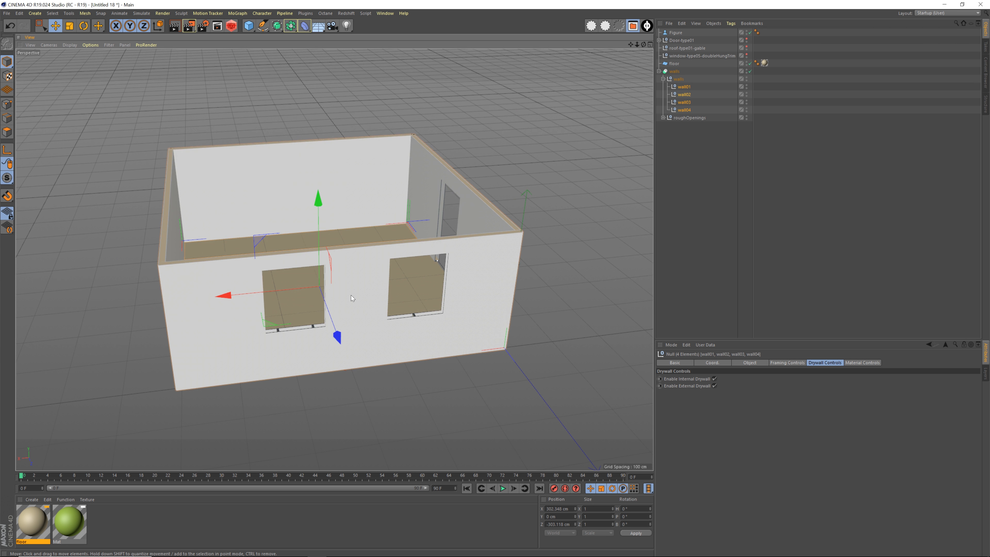
alt+drag(448, 269, 431, 324)
click(717, 168)
scroll(451, 319, up, 3)
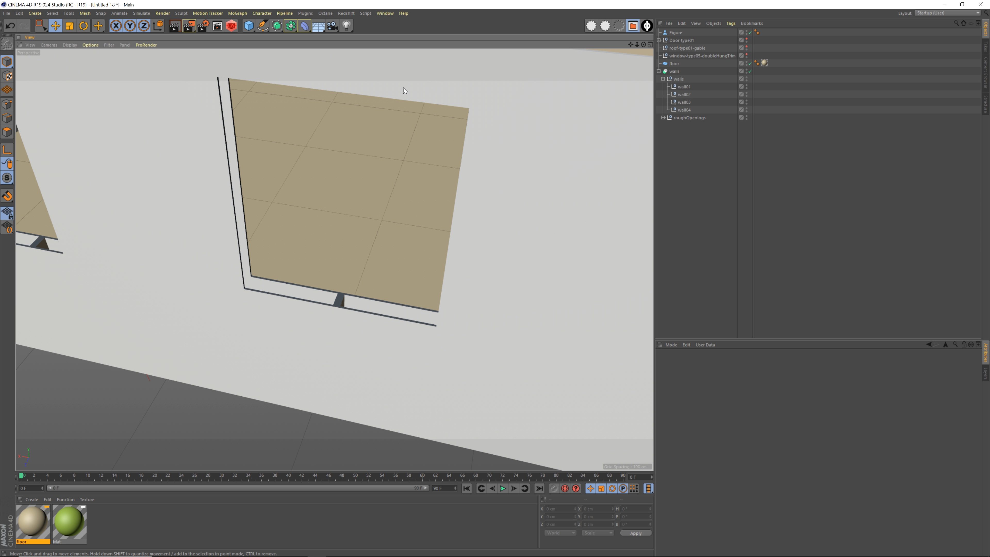
scroll(518, 236, down, 5)
alt+drag(514, 217, 356, 203)
scroll(457, 222, down, 2)
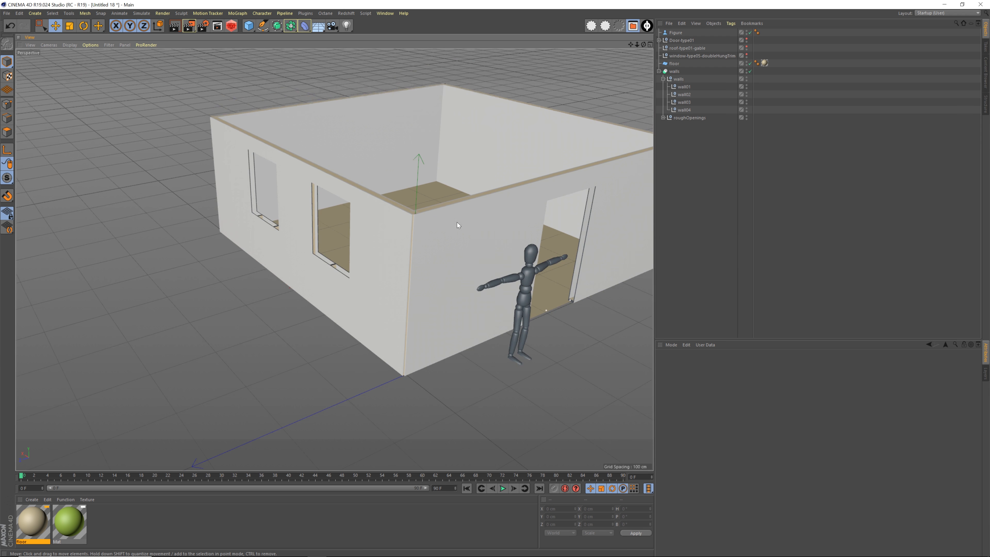
alt+middle_drag(457, 223, 397, 255)
alt+drag(397, 255, 394, 264)
scroll(393, 264, down, 1)
alt+middle_drag(394, 264, 404, 244)
scroll(384, 282, up, 1)
alt+right_drag(404, 245, 405, 244)
mouse_move(406, 243)
alt+mouse_down()
mouse_move(334, 261)
mouse_move(406, 255)
alt+mouse_up()
alt+middle_drag(399, 246, 401, 262)
alt+drag(366, 261, 370, 263)
mouse_move(371, 262)
alt+right_down()
mouse_move(388, 264)
mouse_move(378, 261)
alt+right_up()
alt+middle_drag(379, 261, 381, 242)
alt+drag(381, 242, 388, 244)
alt+right_drag(388, 244, 378, 247)
alt+middle_drag(377, 247, 380, 274)
alt+drag(380, 274, 383, 256)
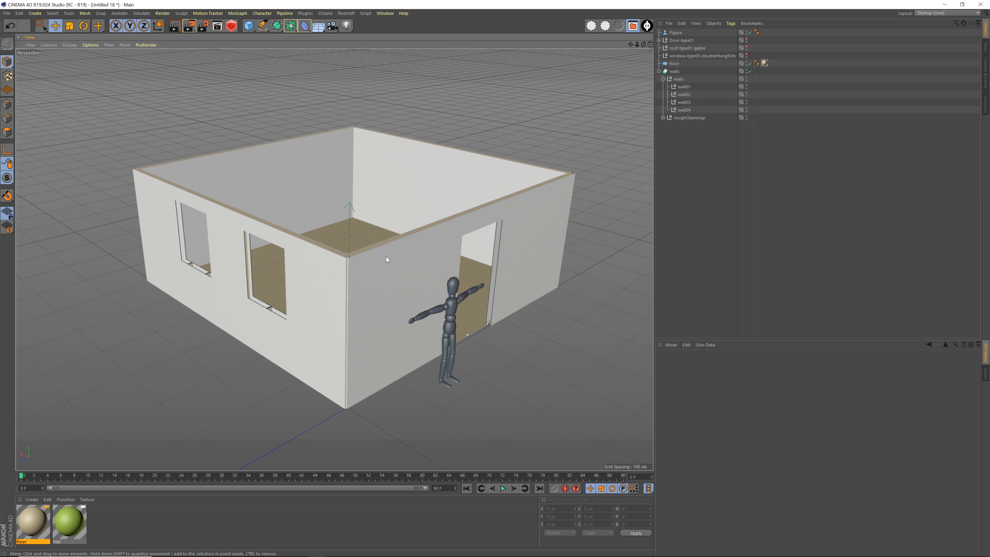
Try shifting the door block in roughOpenings along the front wall to move the doorway
click(663, 79)
click(663, 87)
click(682, 110)
alt+drag(484, 250, 422, 260)
alt+middle_drag(422, 260, 456, 268)
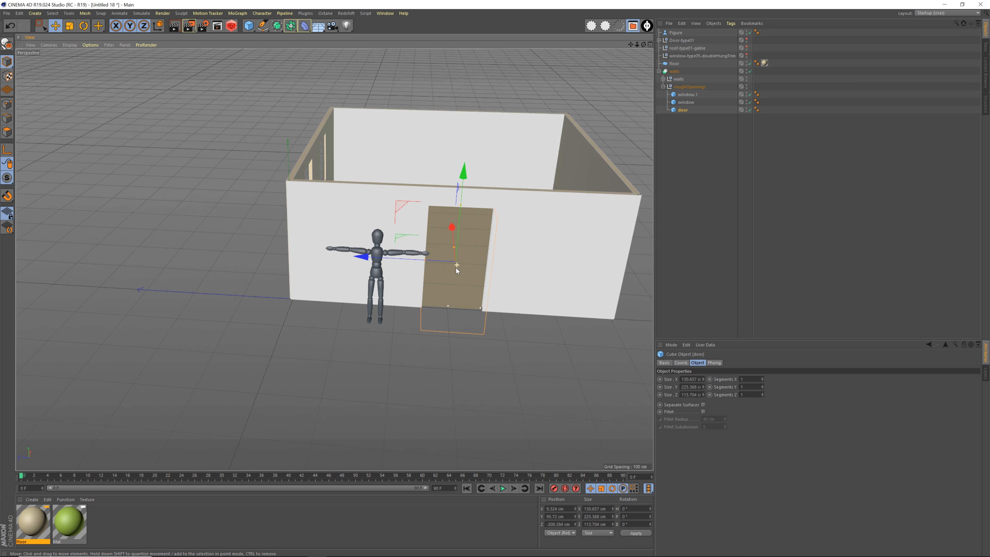
alt+drag(455, 268, 455, 273)
drag(366, 264, 429, 261)
alt+right_drag(429, 261, 444, 257)
alt+drag(445, 257, 444, 250)
click(688, 162)
alt+drag(508, 195, 440, 243)
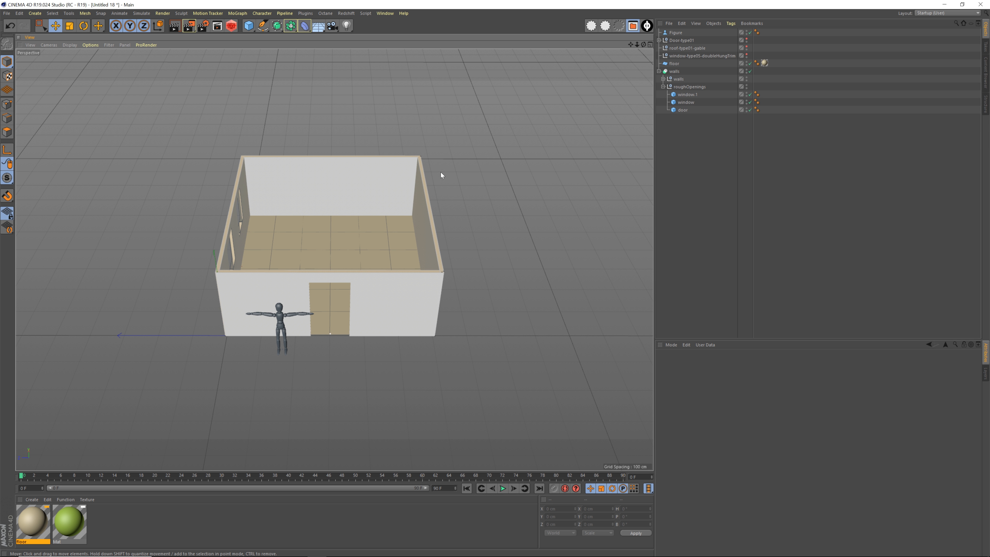
alt+drag(313, 263, 415, 220)
alt+middle_drag(415, 221, 362, 281)
click(659, 71)
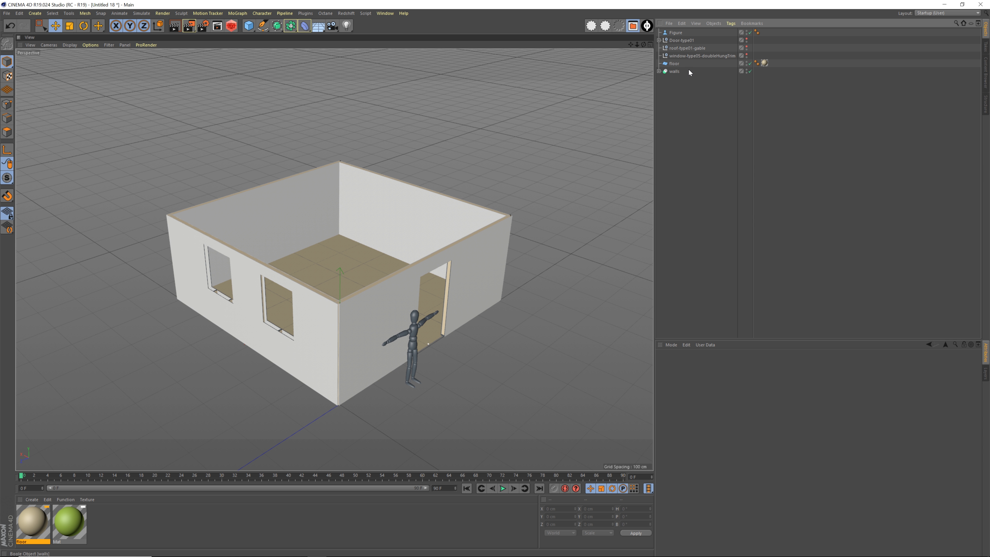
Place Door-type01 at the end of the object list, rename it door-01 and make it visible
click(693, 56)
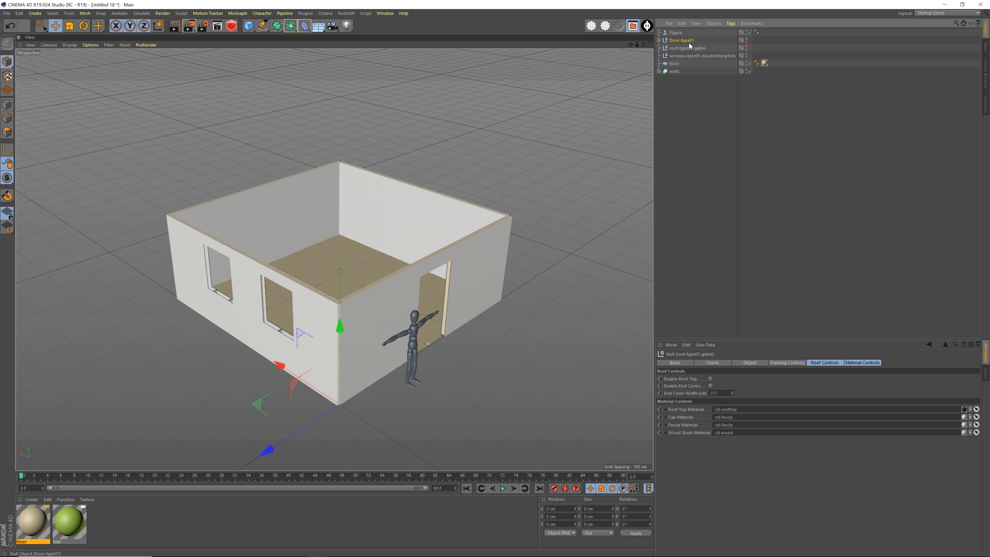
click(678, 41)
drag(676, 42, 681, 85)
double_click(680, 71)
text(door-01)
key(Return)
Move door-01 out of the walls to about Z 99 cm and rotate its heading to 90°
alt+drag(320, 285, 339, 305)
drag(195, 353, 142, 346)
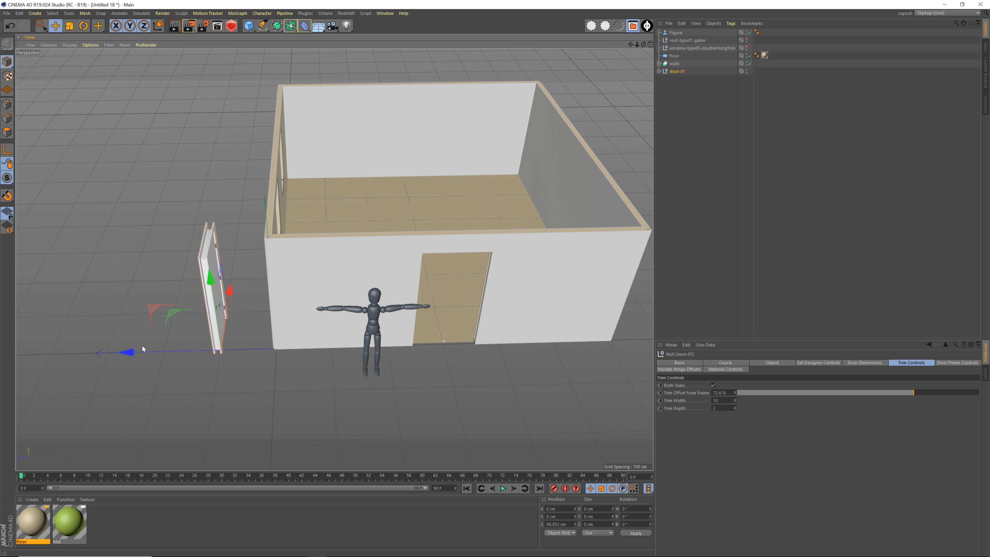
alt+drag(213, 321, 311, 286)
alt+middle_drag(226, 299, 240, 306)
alt+right_drag(240, 305, 298, 277)
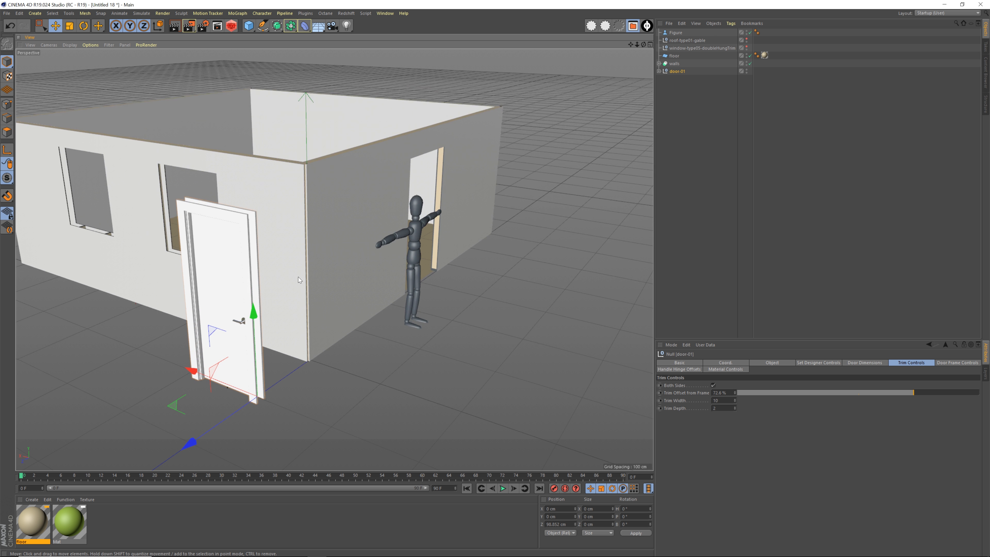
alt+middle_drag(256, 301, 257, 285)
mouse_move(258, 285)
alt+mouse_down()
mouse_move(168, 302)
mouse_move(260, 304)
alt+mouse_up()
key(r)
drag(237, 398, 319, 369)
key(e)
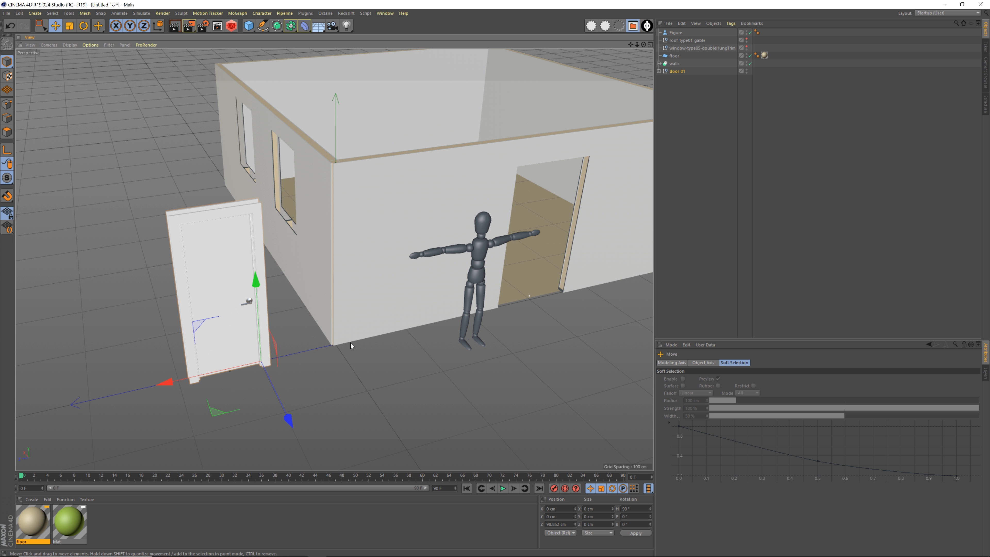
Move door-01 into the doorway of the front wall, at about X 7 cm and Z -343 cm
drag(167, 382, 472, 313)
alt+right_drag(429, 297, 491, 297)
alt+drag(479, 288, 489, 269)
alt+right_drag(395, 295, 450, 298)
alt+drag(450, 298, 299, 253)
drag(280, 307, 292, 306)
alt+drag(300, 312, 405, 375)
alt+middle_drag(404, 375, 374, 349)
drag(363, 354, 368, 352)
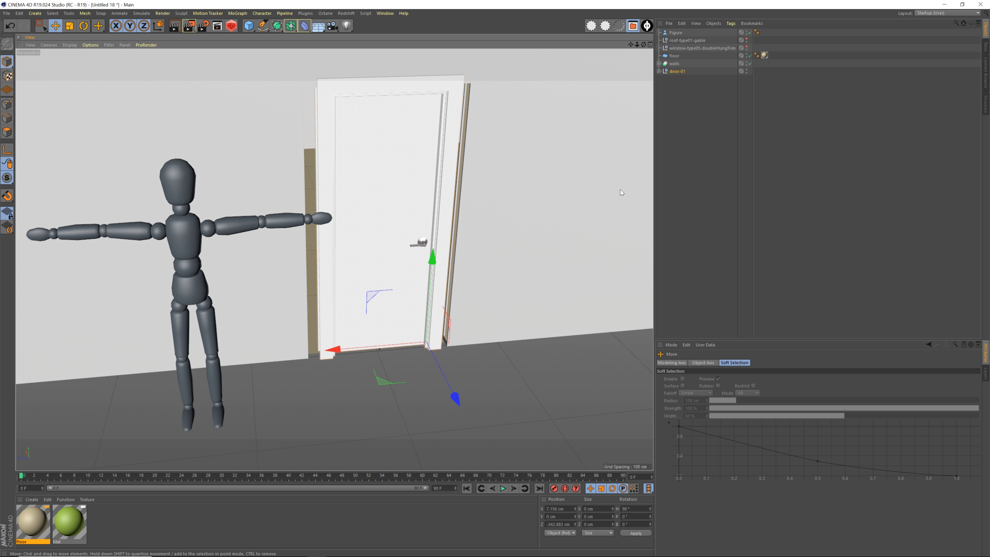
Adjust the door block in roughOpenings so that the wall cutout fits behind the trim of door-01
click(659, 63)
click(689, 79)
click(663, 79)
click(685, 102)
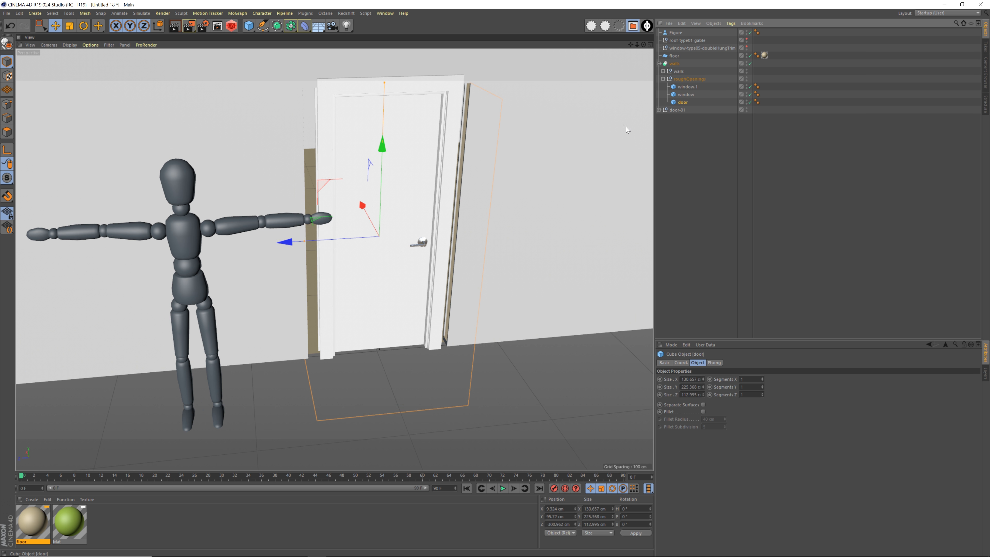
alt+drag(464, 238, 423, 191)
drag(282, 180, 296, 184)
alt+drag(345, 137, 423, 314)
Seat door-01 within the wall thickness, at about X 8.4 cm
click(677, 110)
alt+drag(451, 254, 353, 224)
alt+middle_drag(532, 232, 409, 220)
alt+drag(409, 220, 437, 234)
drag(562, 455, 556, 454)
alt+drag(436, 236, 439, 227)
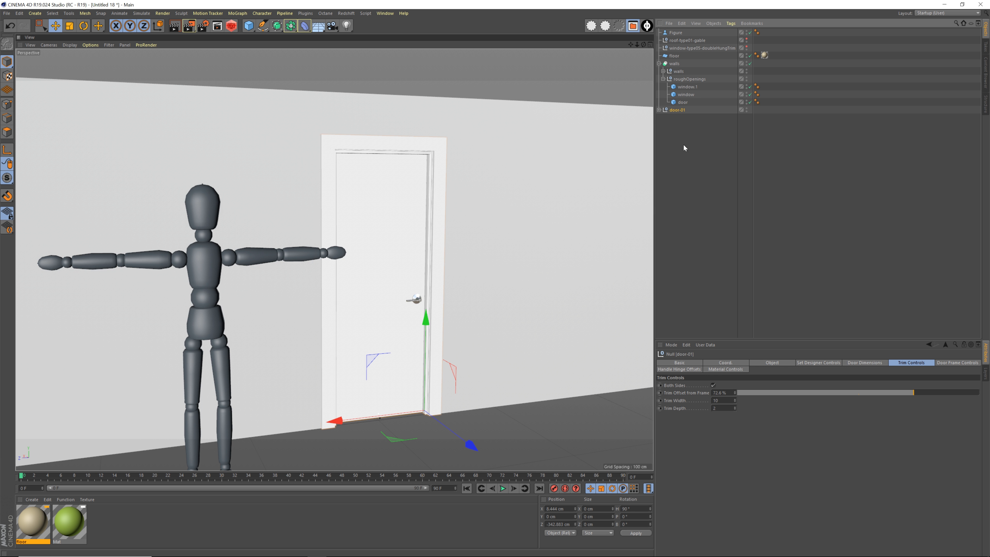
Try a different Door Width on door-01 and undo the change
click(814, 363)
click(853, 363)
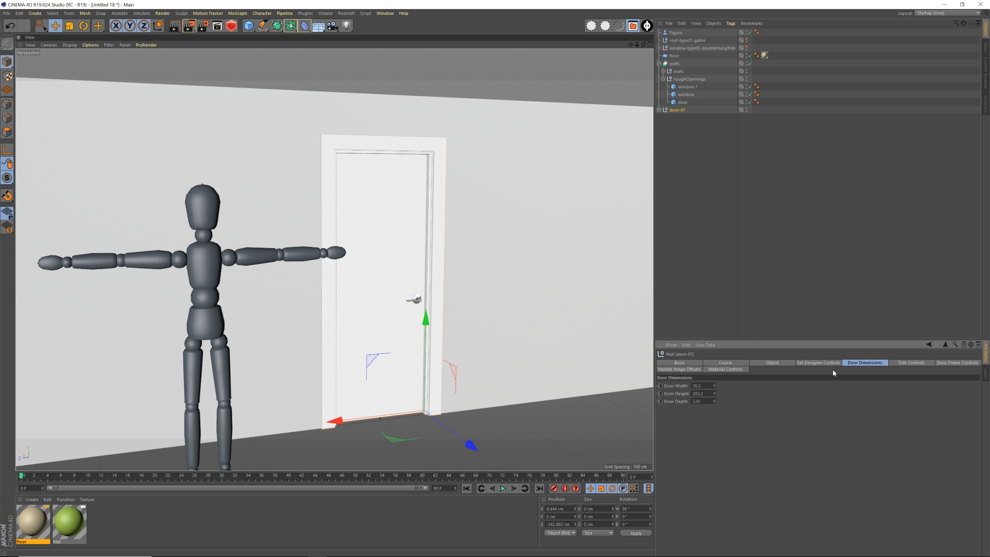
drag(715, 385, 714, 366)
key(ctrl+z)
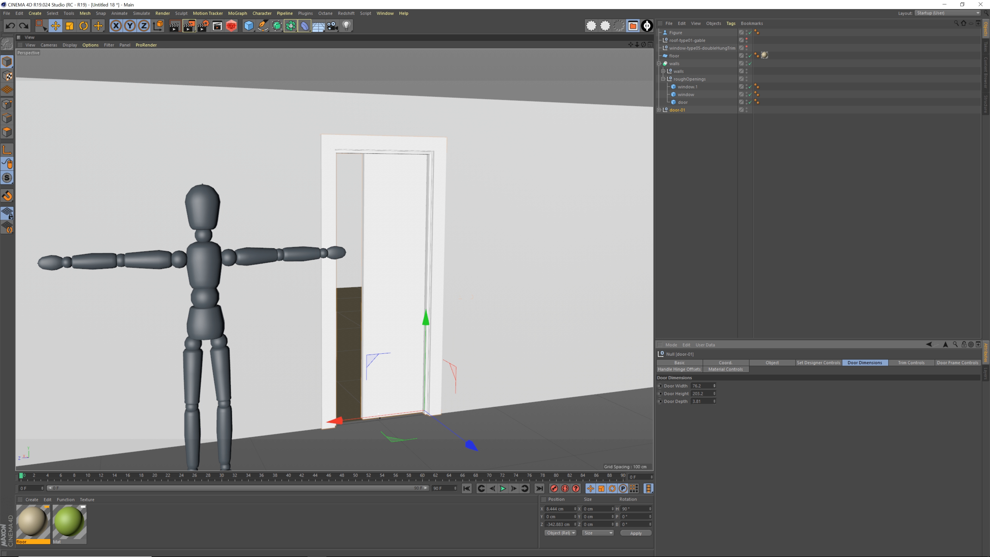
Examine the fitted door and the trim and door frame parameters of door-01
click(676, 308)
alt+drag(506, 346, 395, 298)
mouse_move(393, 279)
alt+right_down()
mouse_move(411, 278)
mouse_move(403, 273)
alt+right_up()
mouse_move(403, 276)
alt+mouse_down()
mouse_move(328, 264)
mouse_move(430, 268)
mouse_move(384, 253)
mouse_move(394, 273)
alt+mouse_up()
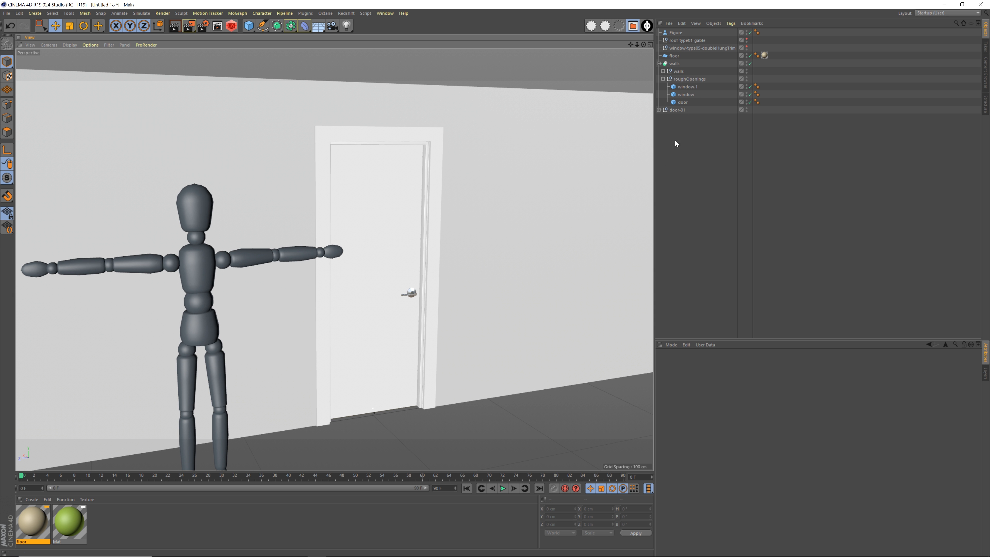
click(679, 111)
click(663, 79)
click(659, 64)
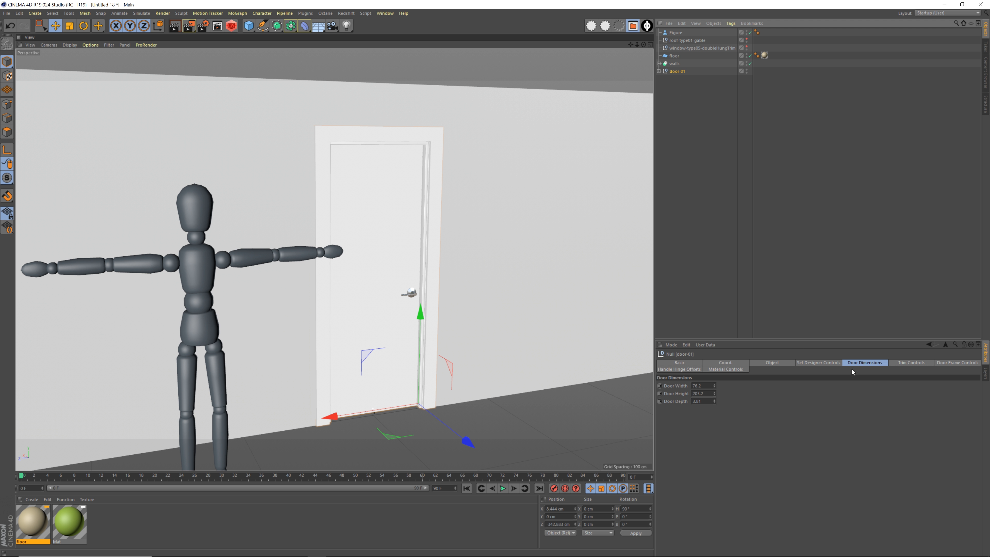
click(910, 364)
click(960, 364)
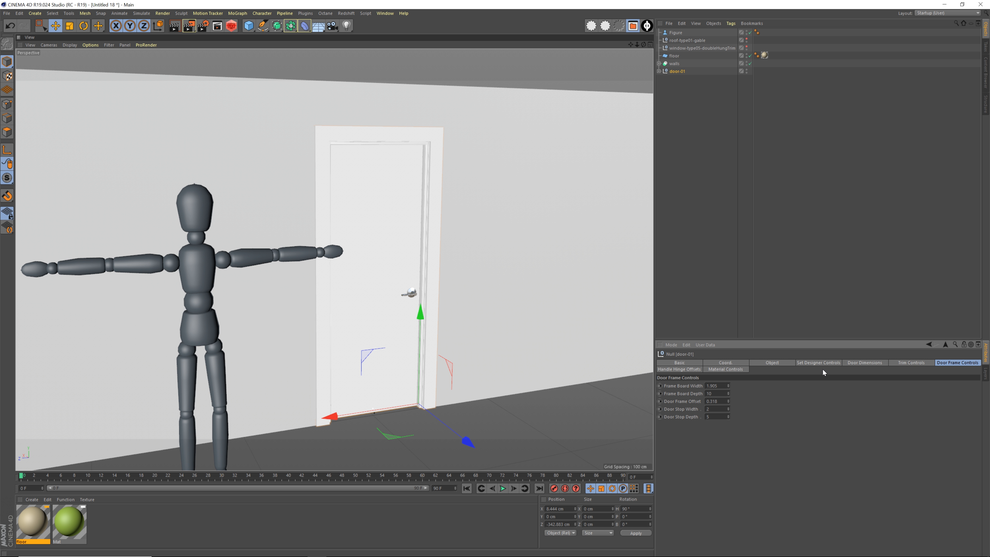
Toggle Door Enabled on door-01 off and back on to compare the doorway with and without the door
click(818, 363)
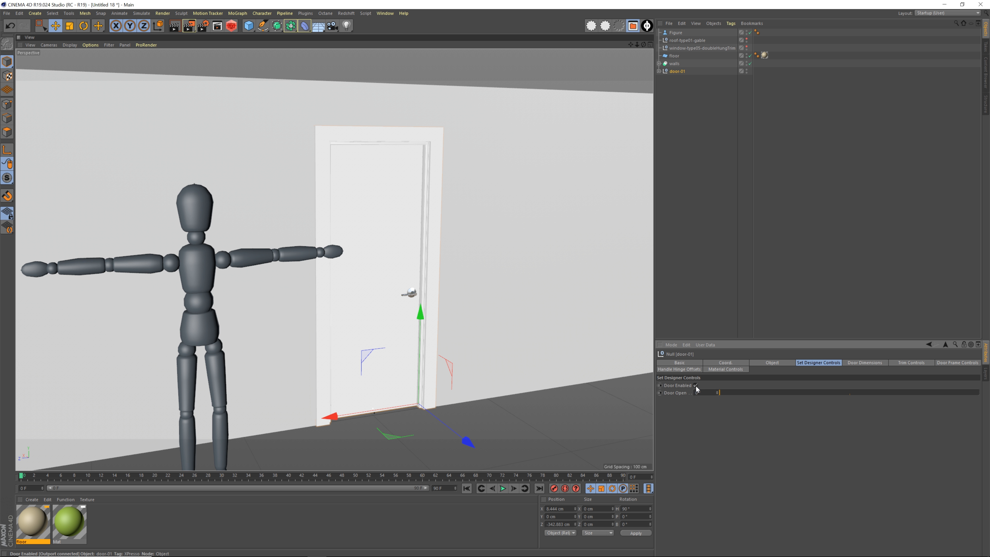
click(696, 385)
click(696, 385)
click(696, 385)
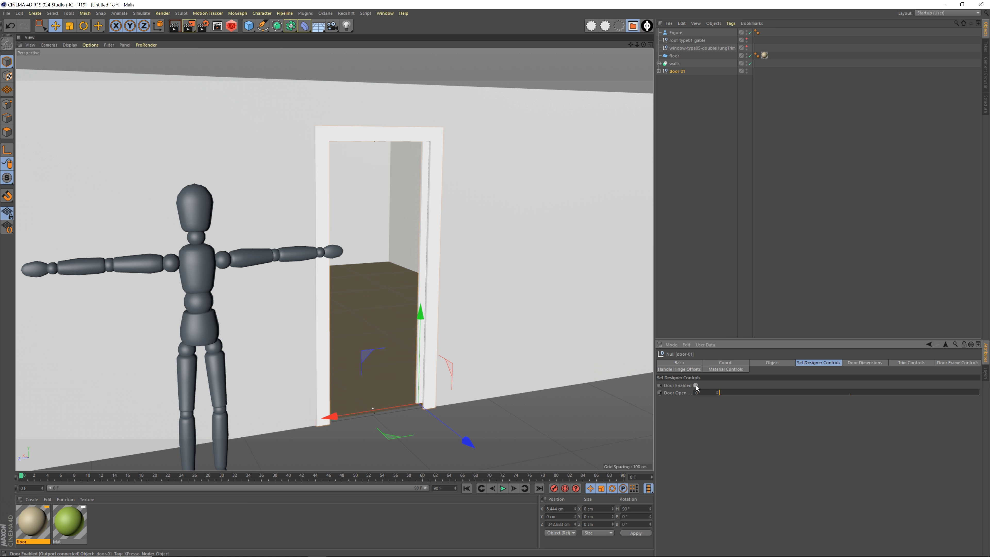
click(696, 385)
click(696, 385)
click(696, 385)
click(696, 385)
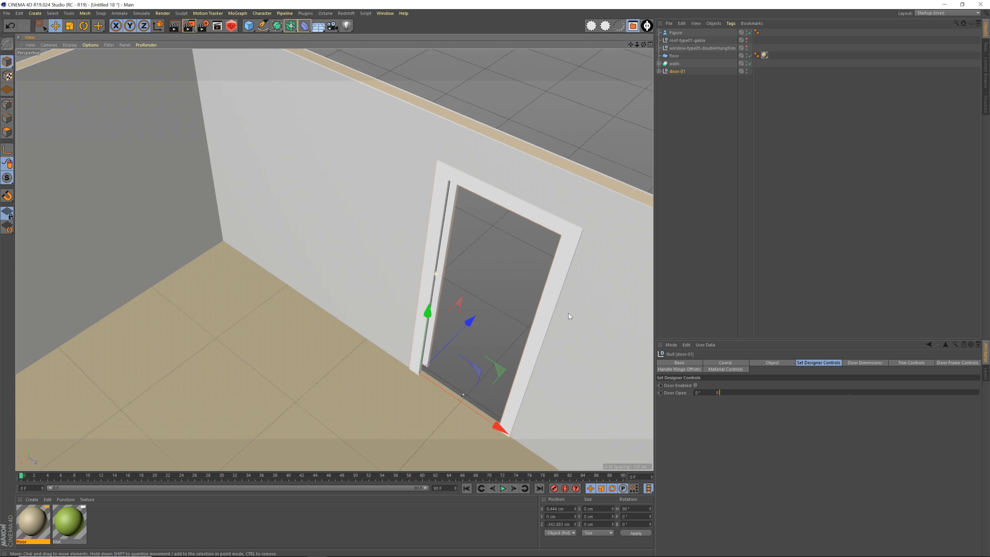
alt+drag(568, 313, 459, 275)
click(697, 385)
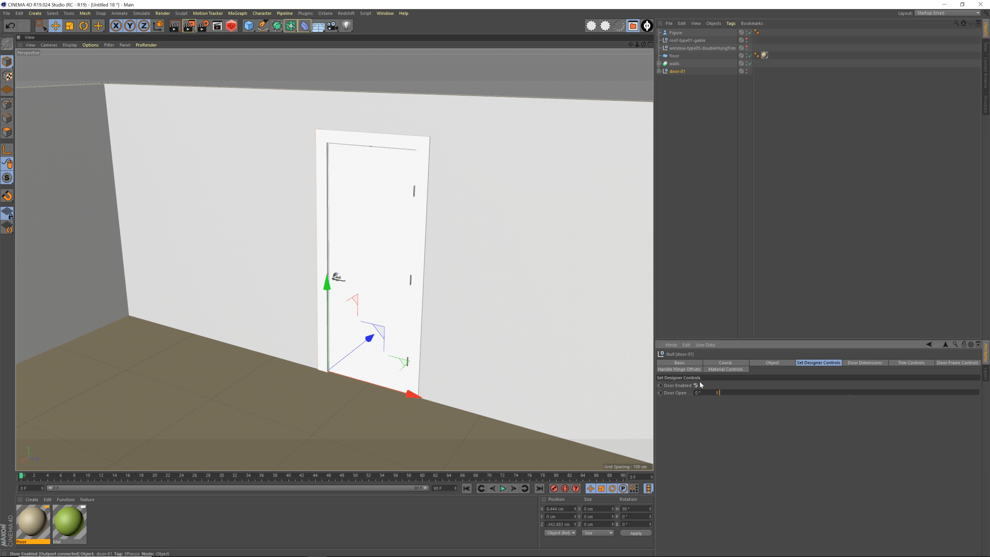
Swing the door of door-01 open to the maximum Door Open angle
alt+drag(504, 335, 491, 312)
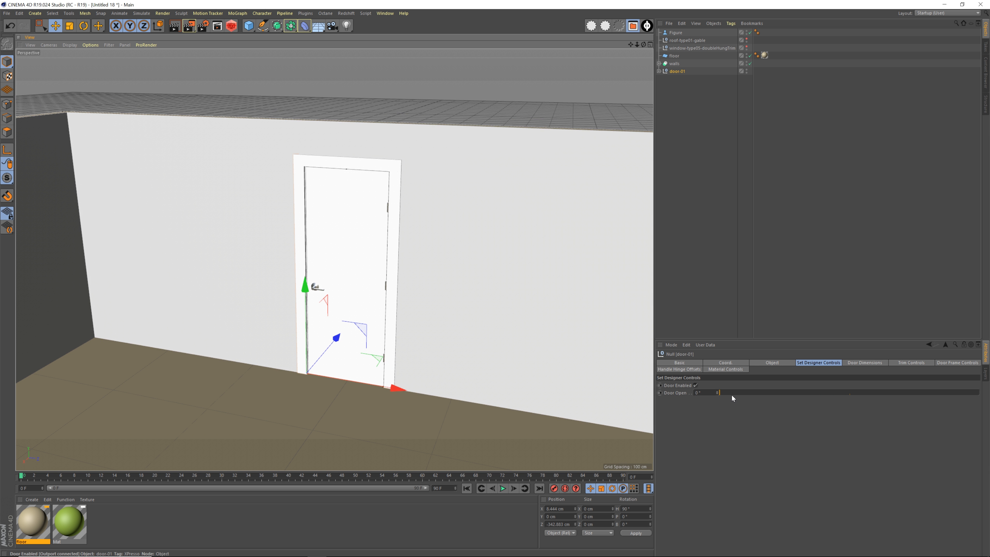
drag(724, 393, 980, 398)
click(702, 287)
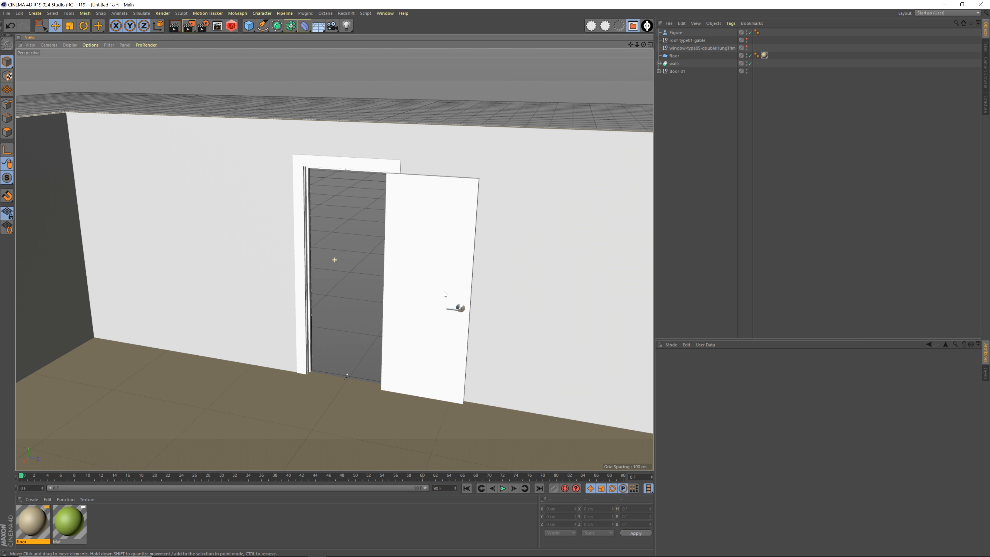
Examine the opened door with its hinges, handle and trim from inside the room
alt+drag(443, 294, 451, 317)
alt+right_drag(377, 216, 449, 238)
alt+middle_drag(422, 257, 442, 306)
alt+drag(393, 279, 370, 295)
alt+right_drag(428, 311, 385, 324)
alt+middle_drag(487, 351, 272, 195)
alt+drag(373, 303, 293, 247)
alt+right_drag(293, 247, 245, 252)
alt+middle_drag(291, 266, 353, 312)
alt+right_drag(354, 311, 333, 298)
alt+drag(334, 298, 348, 305)
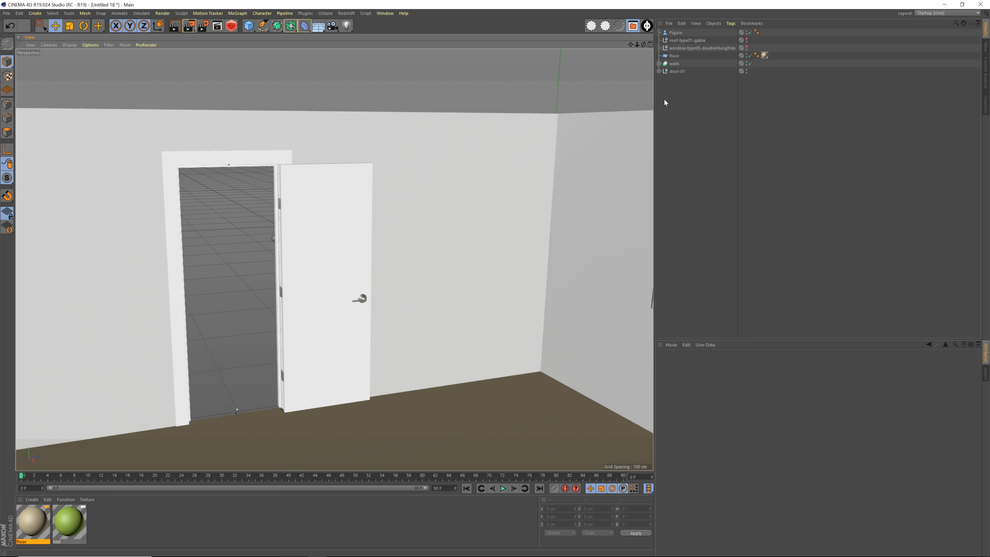
Review the material slots of door-01 and reduce its vertical door handle position
click(677, 71)
click(724, 370)
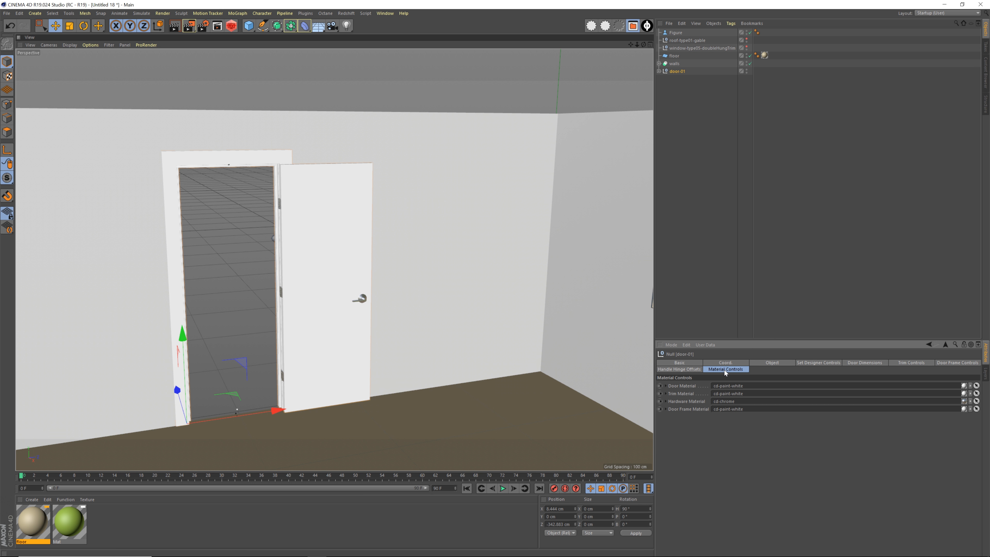
click(686, 372)
click(718, 370)
click(686, 370)
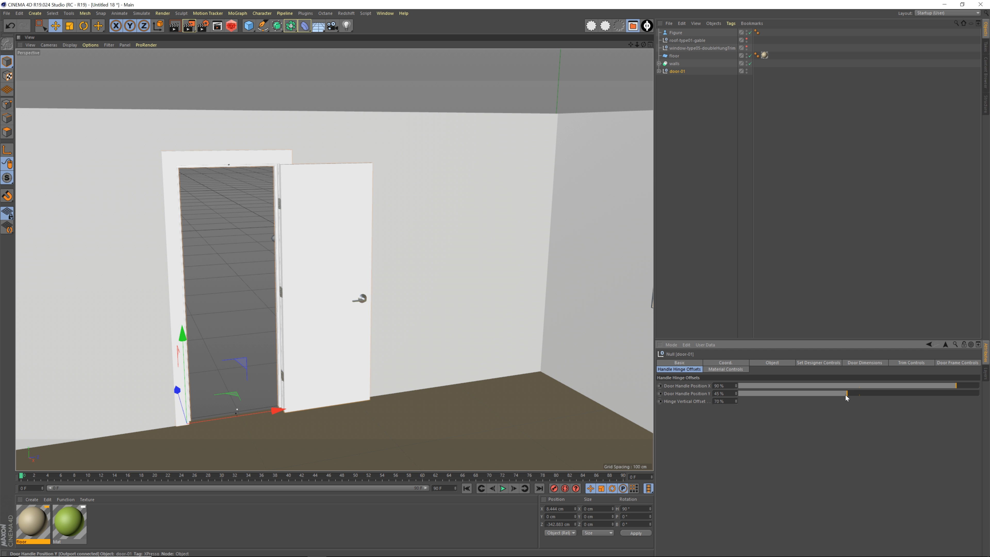
drag(845, 395, 805, 391)
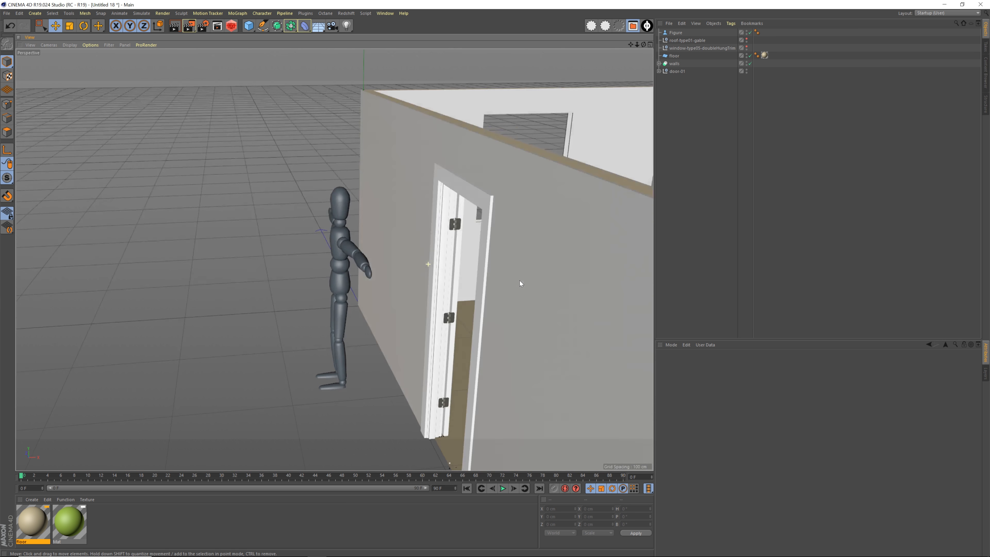
Place the gable roof and the double-hung window objects at the end of the object list
alt+drag(520, 280, 418, 275)
alt+middle_drag(418, 276, 421, 239)
drag(687, 40, 688, 76)
drag(694, 41, 690, 76)
Rename the double-hung window object as window-01 and make it visible
double_click(693, 71)
text(window-01)
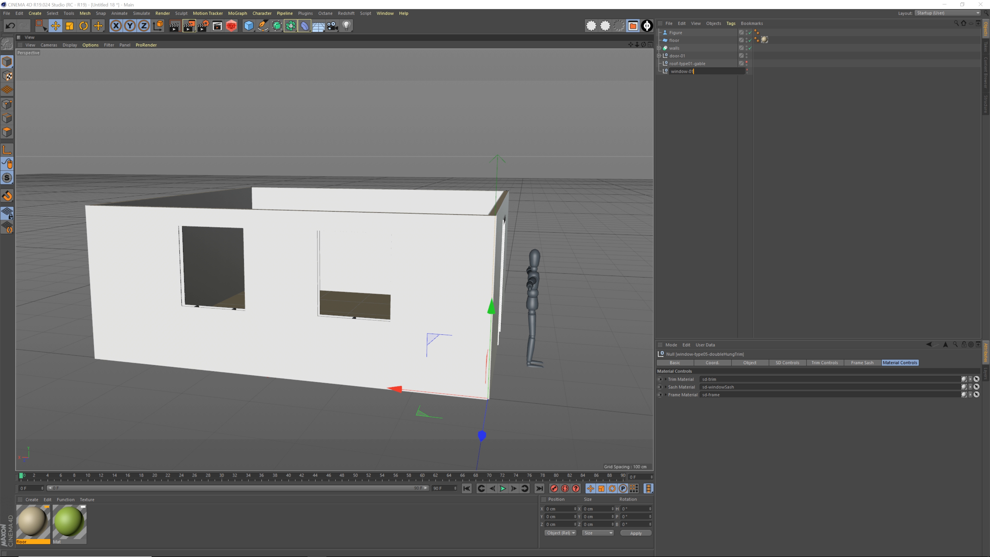
key(Return)
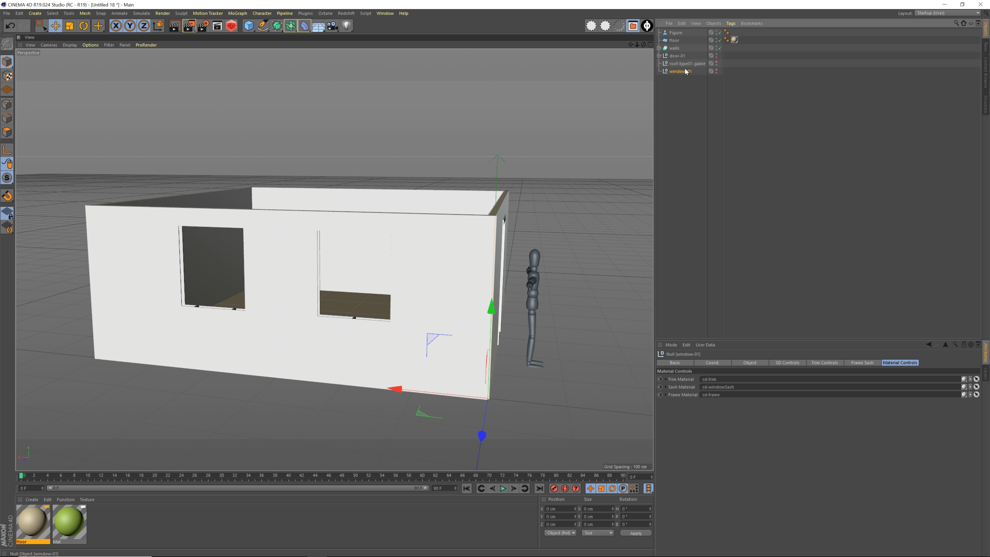
click(716, 70)
Fit window-01 into the front wall's opening nearest the corner, at about X 182.8 cm and Y 157.7 cm
alt+drag(506, 311, 328, 193)
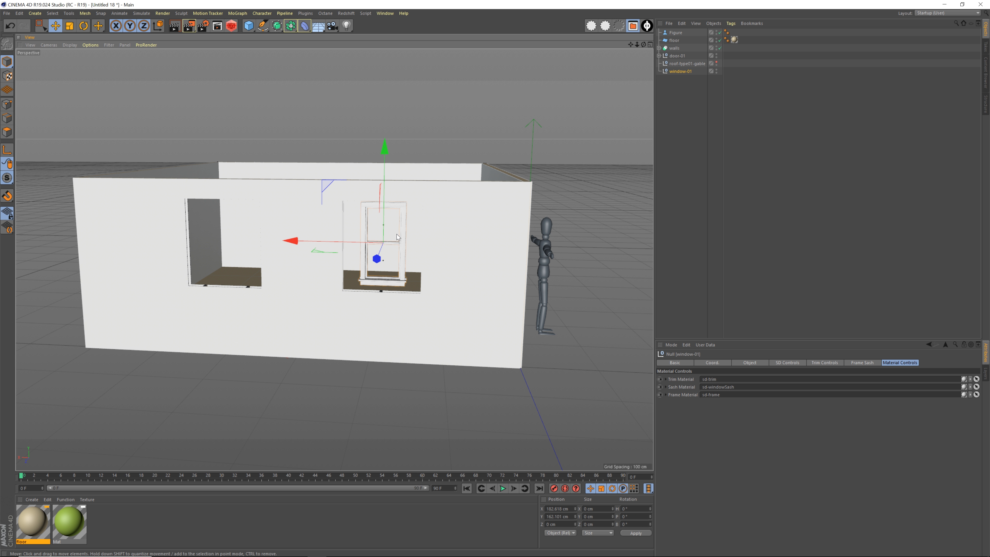
alt+right_drag(404, 234, 469, 234)
alt+drag(476, 248, 424, 235)
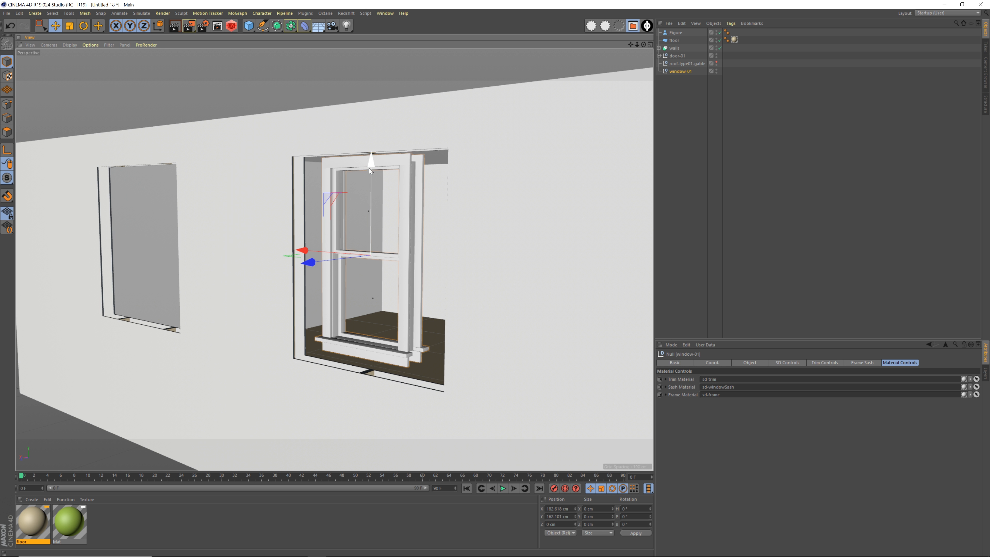
drag(369, 172, 371, 181)
mouse_move(407, 253)
alt+mouse_down()
mouse_move(318, 251)
mouse_move(414, 256)
alt+mouse_up()
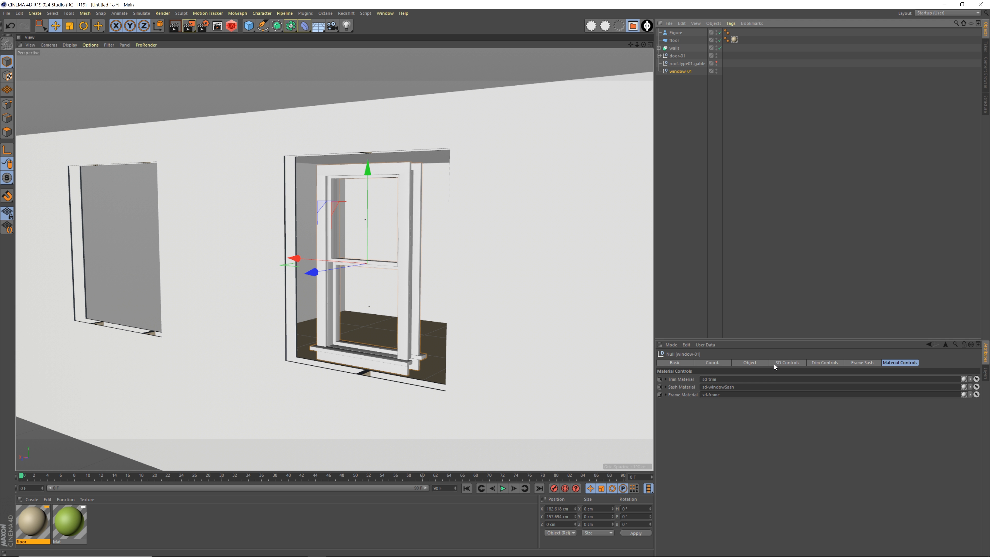
Try the left X alignment in window-01's Set Designer controls and return it to middle
click(780, 362)
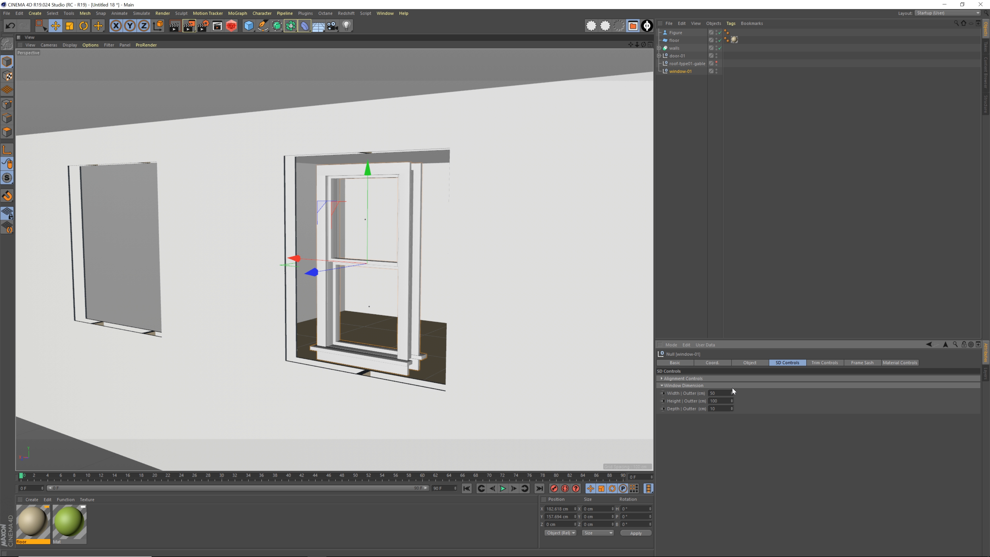
click(712, 378)
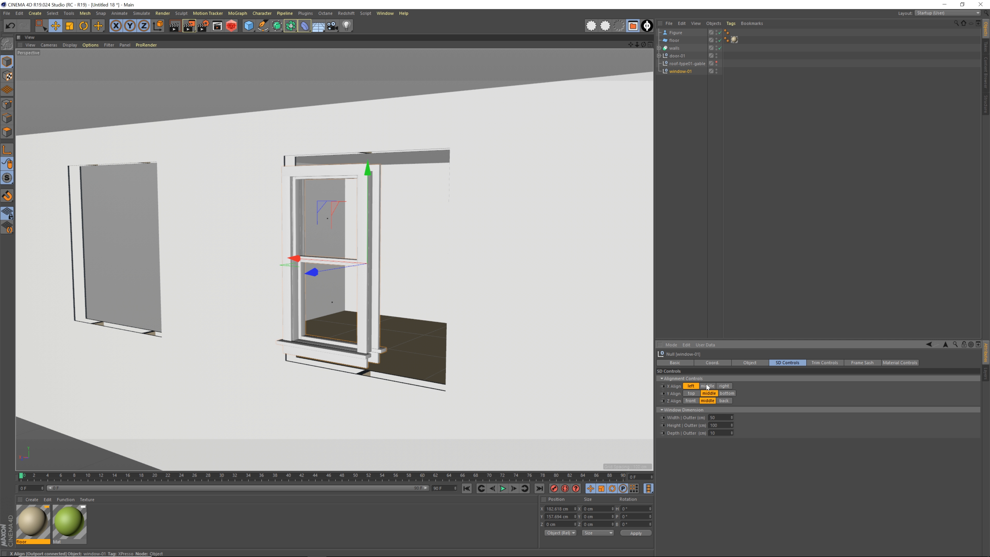
click(707, 386)
click(707, 378)
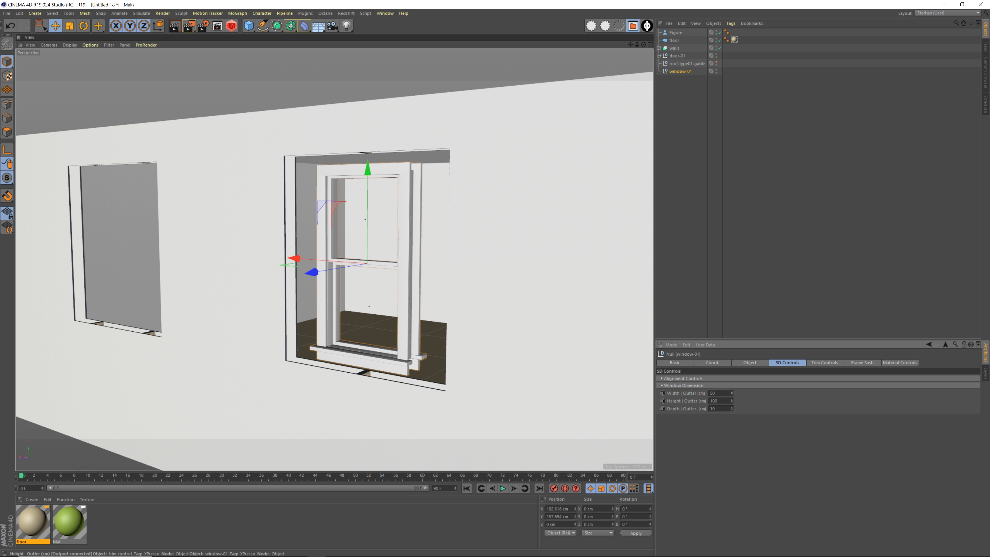
Set window-01's outer width to 94 cm and shift it along X to about 185.2 cm
drag(733, 393, 732, 392)
mouse_move(393, 297)
alt+mouse_down()
mouse_move(448, 312)
mouse_move(431, 277)
mouse_move(473, 295)
mouse_move(475, 306)
mouse_move(455, 305)
mouse_move(504, 308)
mouse_move(390, 299)
alt+mouse_up()
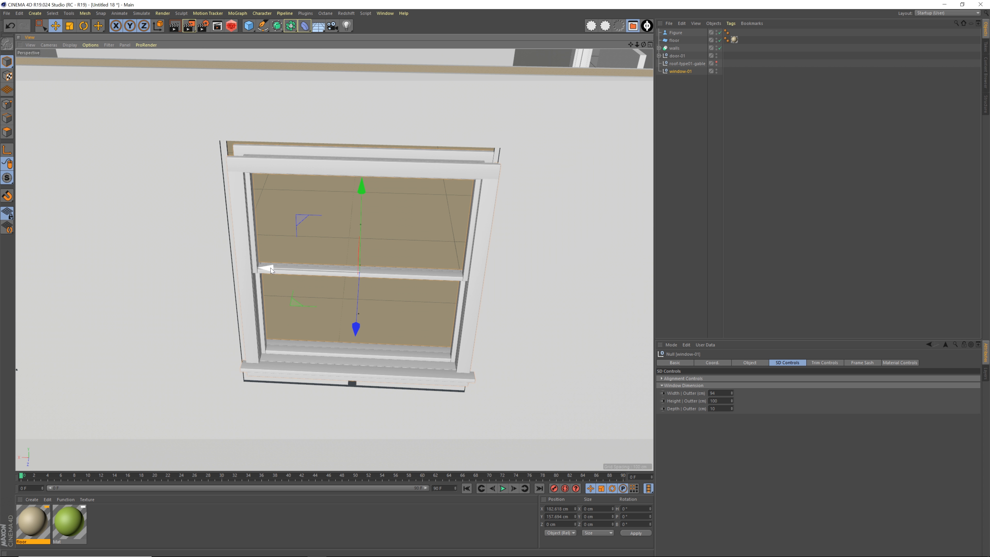
drag(271, 268, 265, 271)
alt+drag(424, 167, 480, 213)
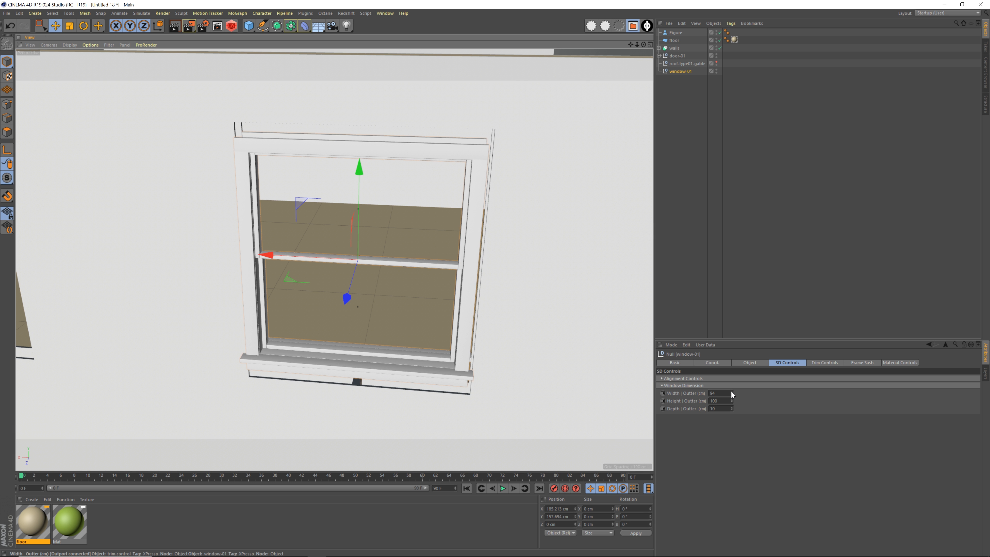
Set window-01's outer width to 101 cm and its outer height to 116 cm so it fills the opening
drag(731, 391, 731, 392)
alt+drag(533, 282, 502, 264)
drag(731, 400, 731, 400)
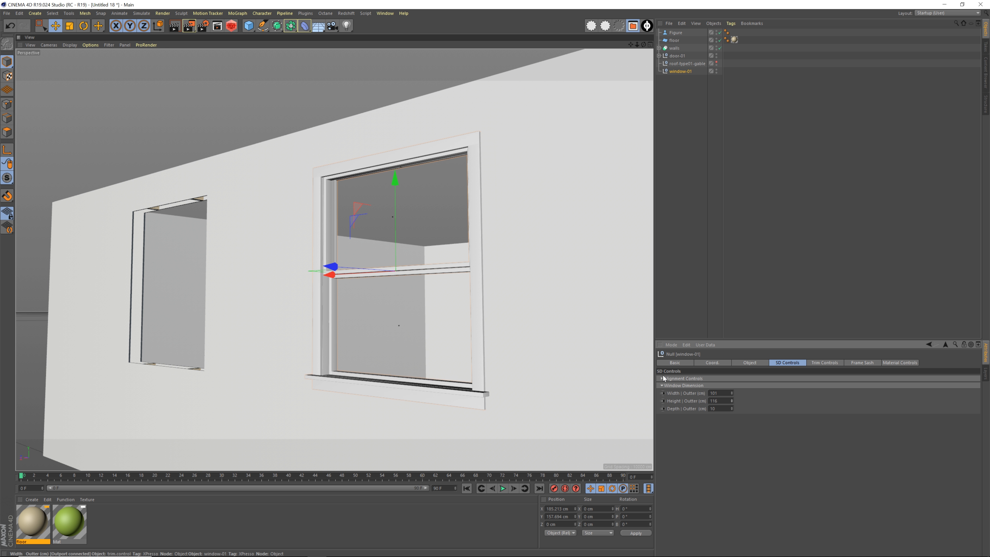
alt+drag(569, 326, 495, 241)
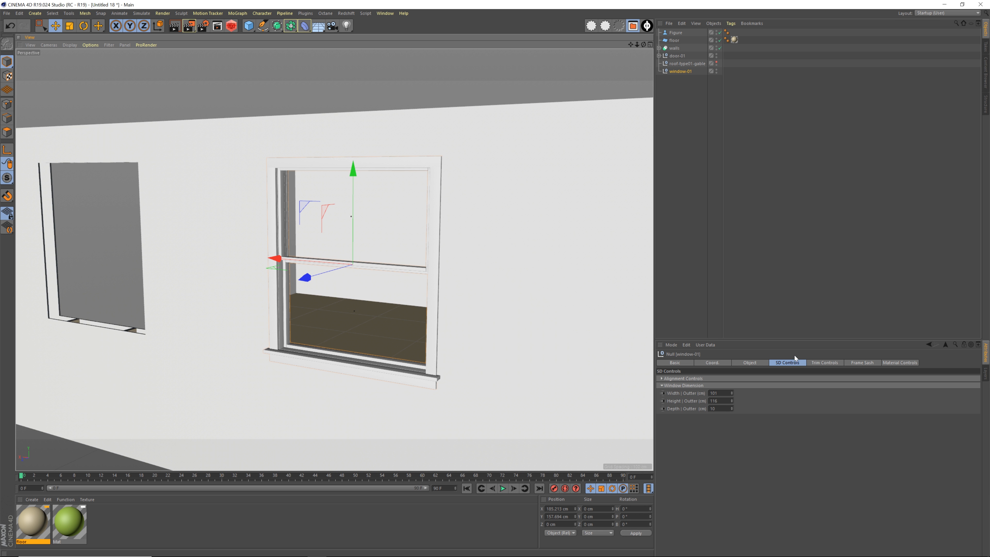
Review window-01's trim, frame sash and material controls, and examine the fitted window from outside
click(825, 362)
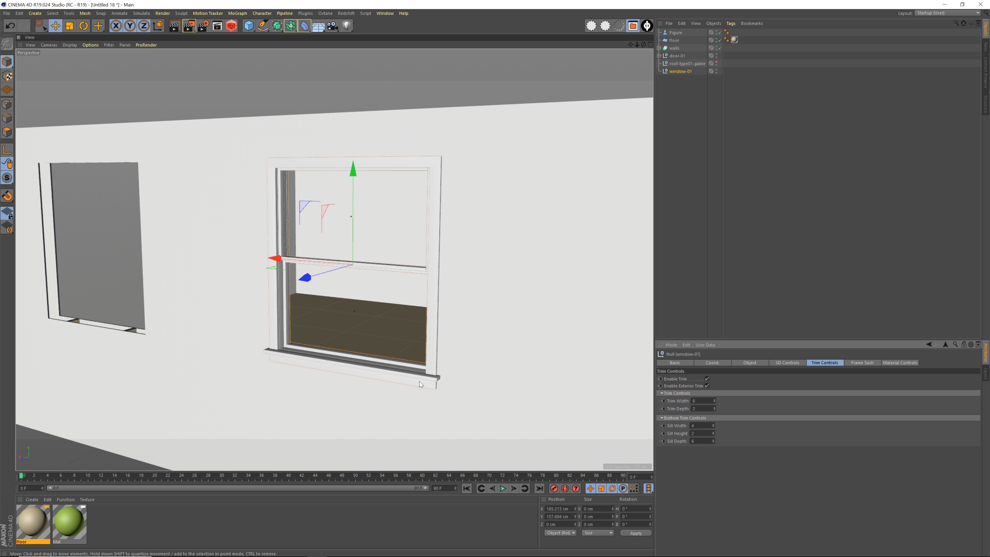
click(864, 363)
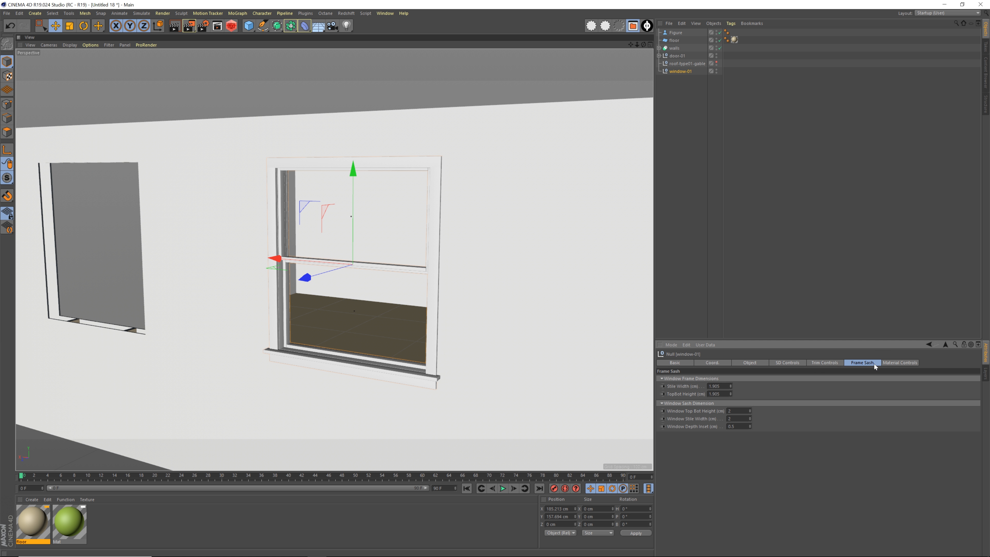
click(882, 363)
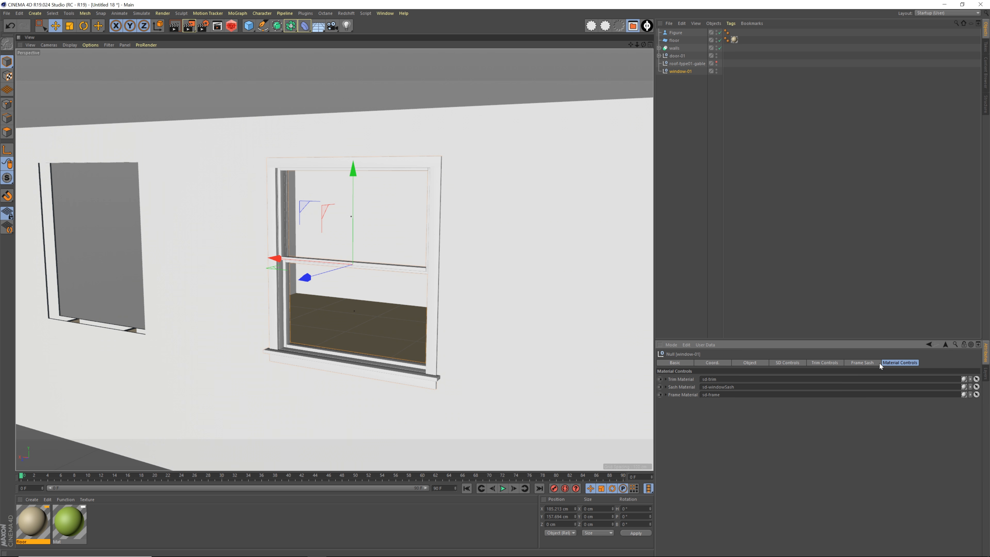
click(774, 361)
alt+middle_drag(434, 242, 452, 245)
alt+drag(453, 246, 354, 256)
alt+right_drag(359, 242, 403, 241)
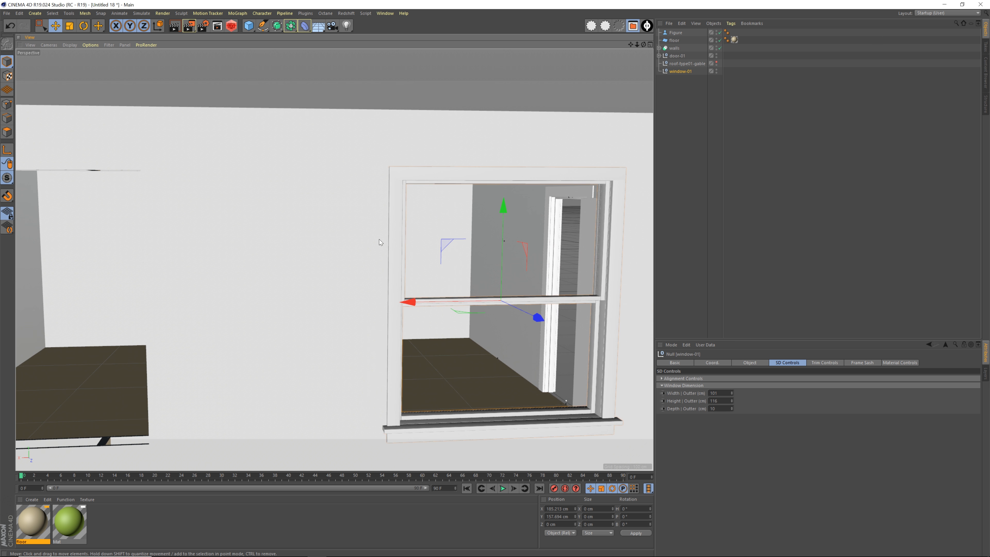
alt+middle_drag(379, 242, 327, 216)
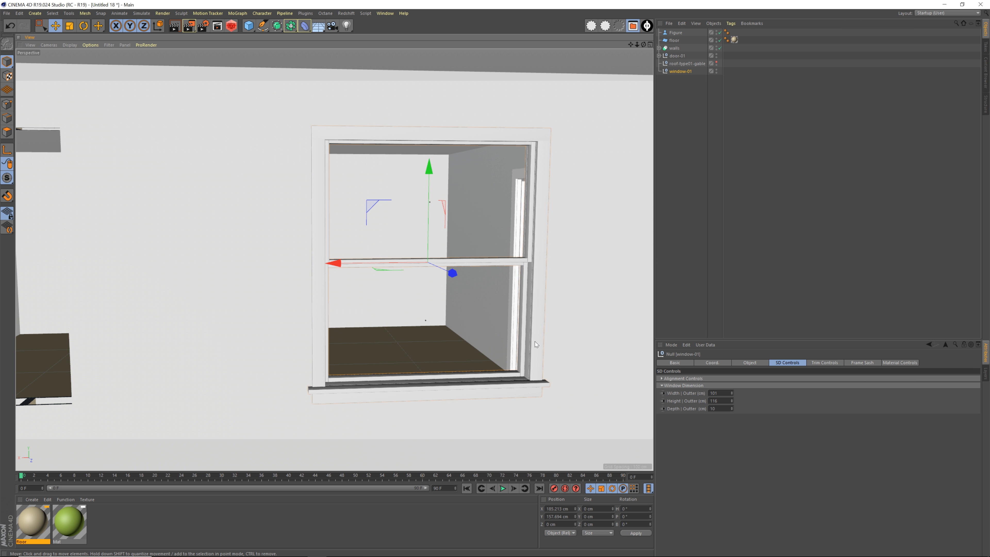
alt+middle_drag(551, 261, 514, 262)
alt+drag(514, 263, 348, 256)
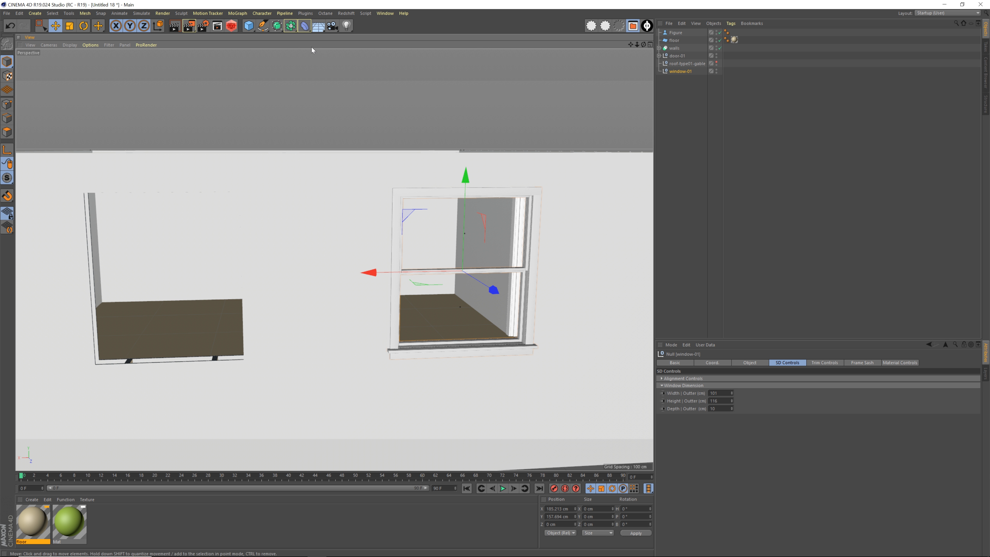
Create an instance of window-01, fit it into the other window opening at about X 400.5 cm, and list it below window-01
click(678, 80)
click(680, 72)
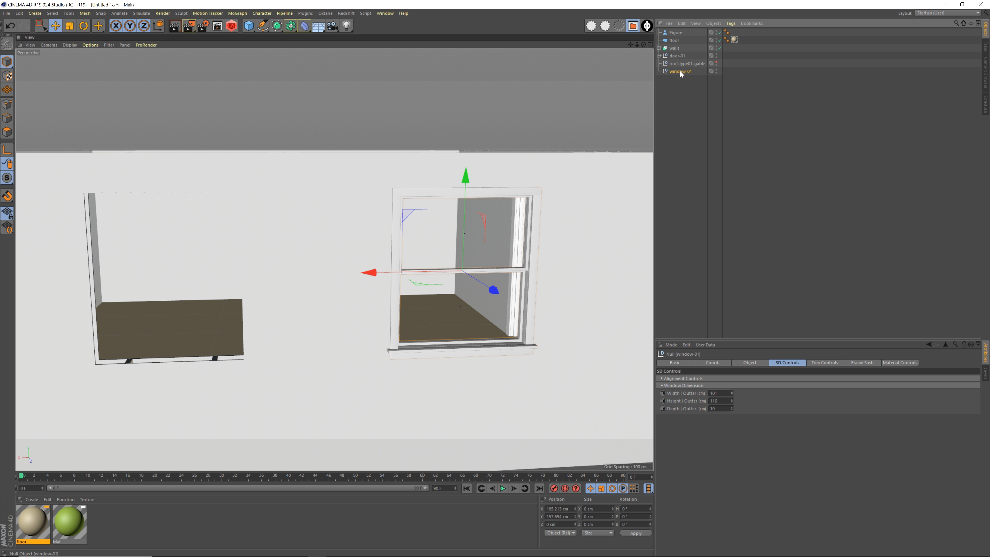
key(ctrl+z)
alt+drag(353, 261, 365, 279)
click(291, 26)
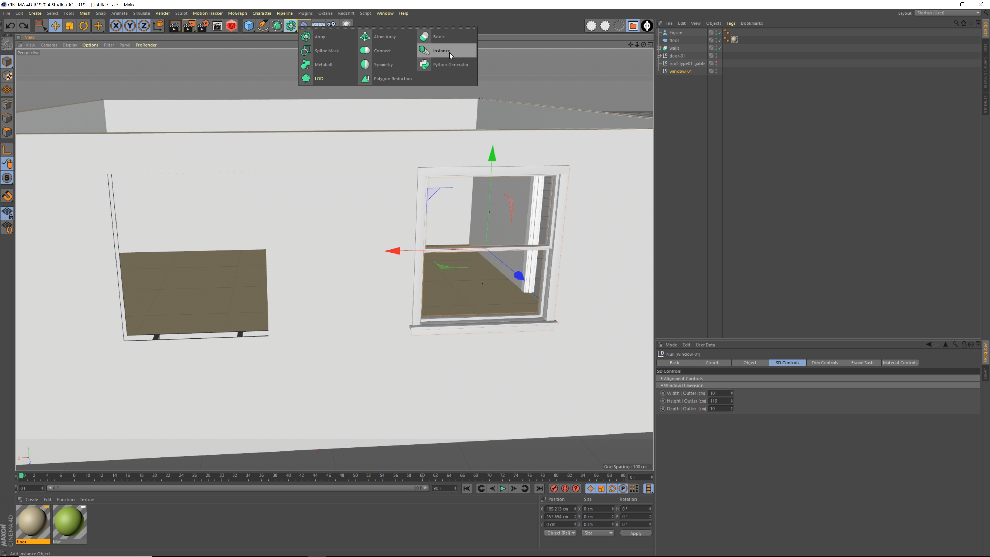
click(449, 52)
alt+drag(425, 126, 121, 255)
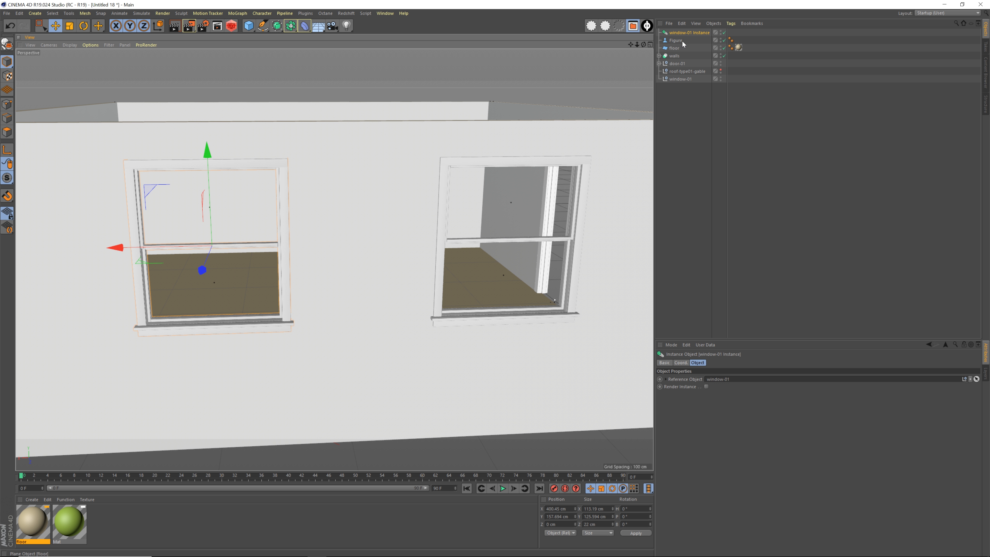
drag(682, 42, 684, 86)
Try a different outer height on window-01 to check that its instance follows, and undo the change
click(681, 72)
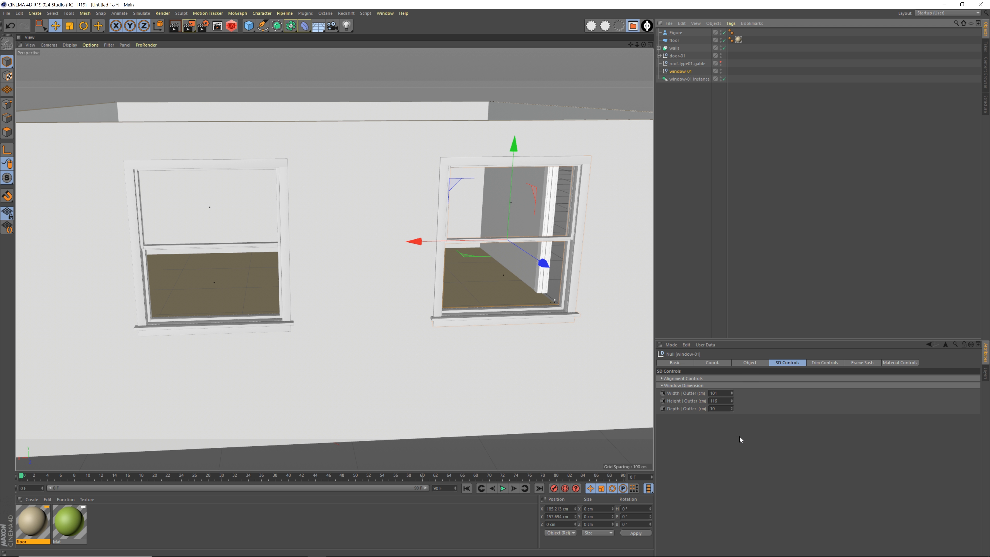
click(750, 378)
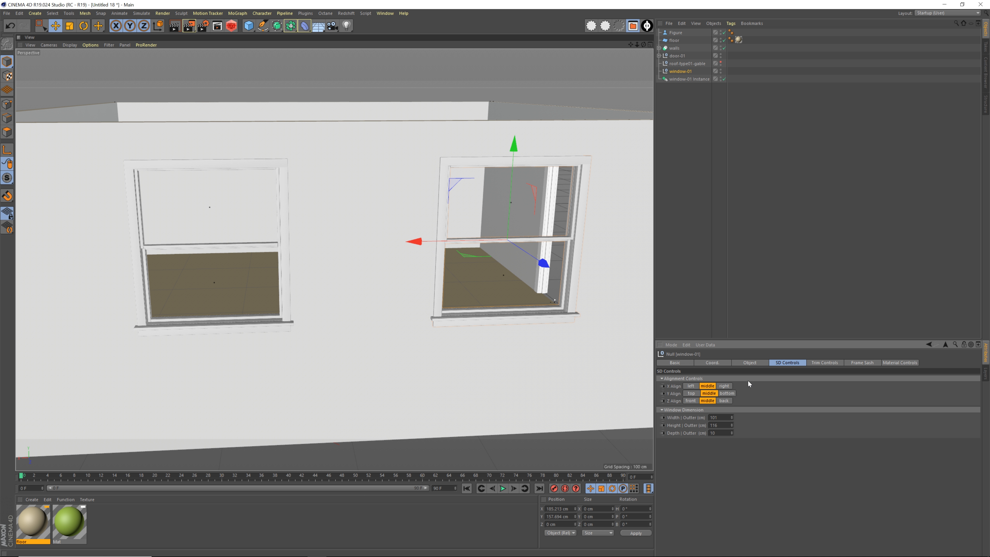
drag(732, 424, 734, 425)
key(ctrl+z)
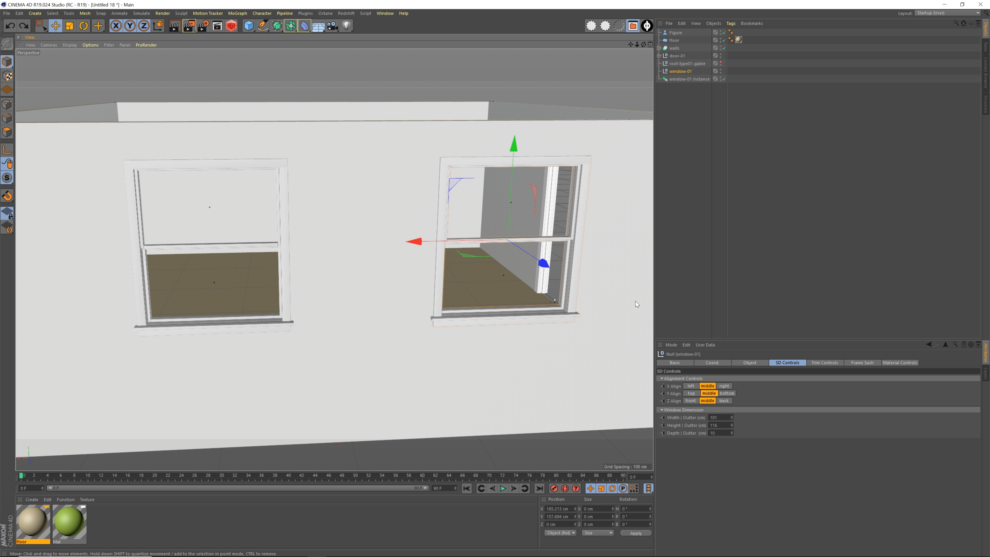
Disable the window-01 instance and enable it again
click(696, 78)
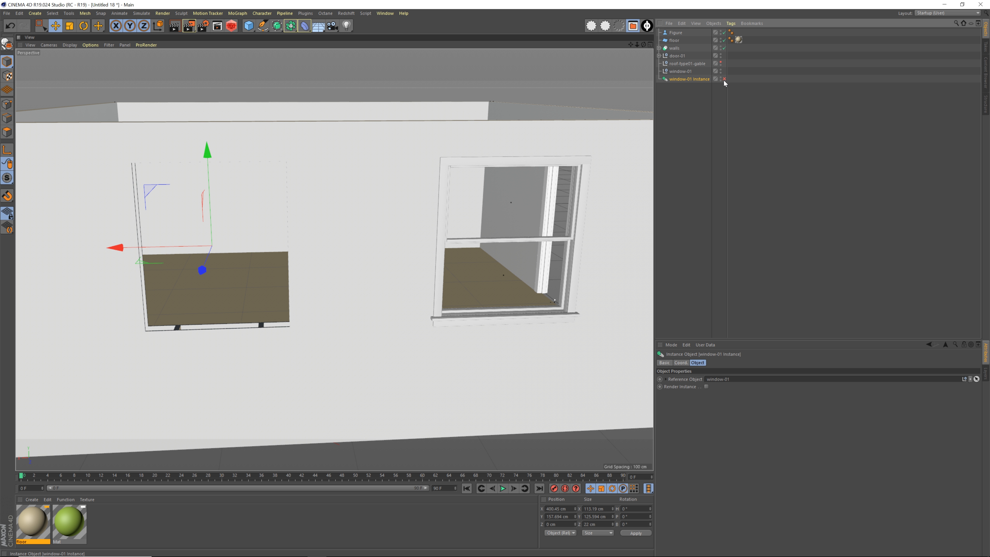
click(724, 79)
click(724, 79)
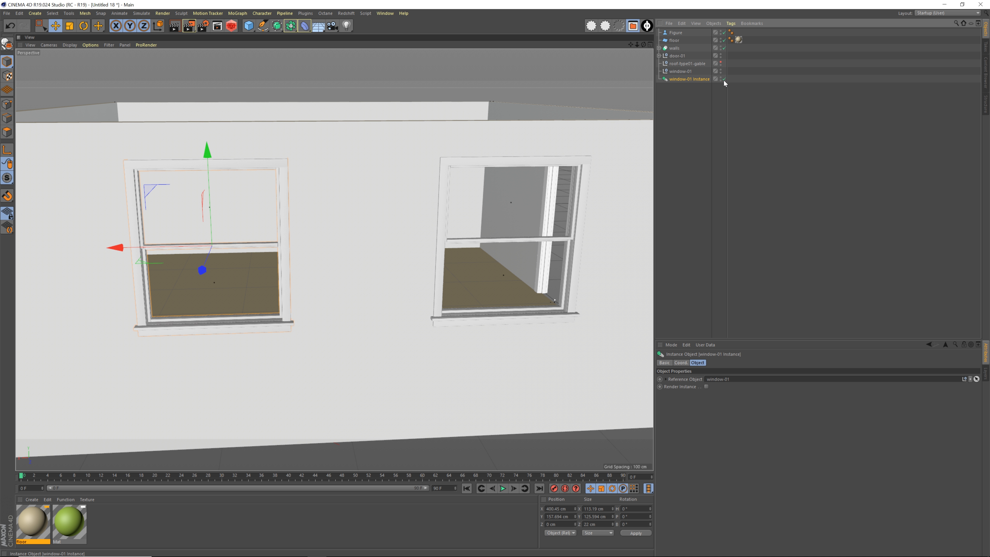
Add a null object named windows-doors and place it at the end of the object list
click(683, 103)
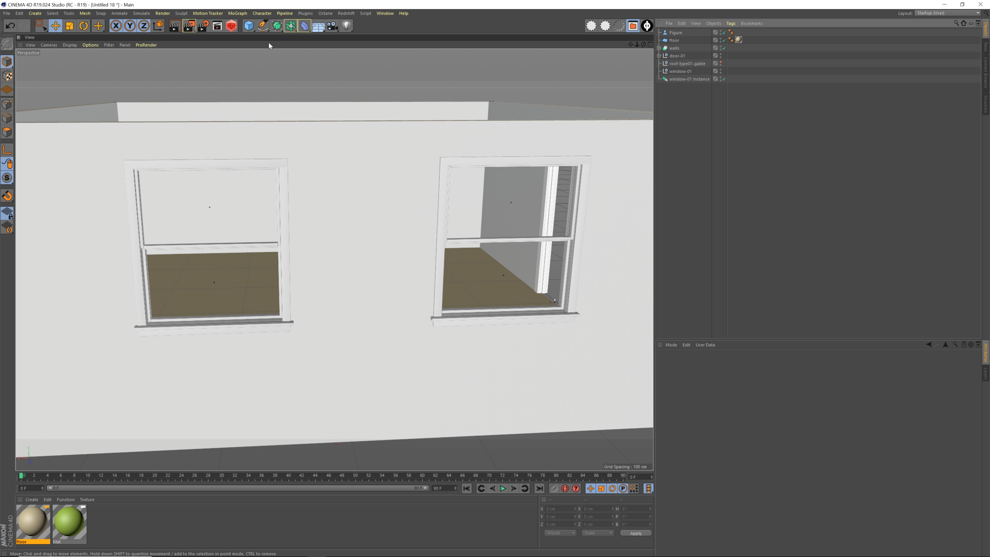
drag(250, 27, 276, 39)
double_click(674, 32)
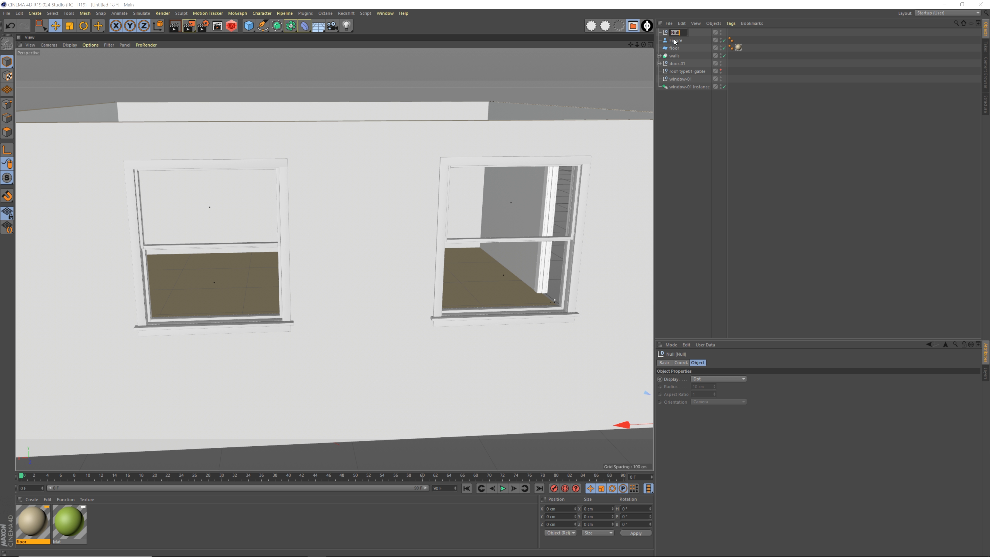
text(windows-doors)
key(Return)
drag(689, 32, 683, 133)
click(682, 99)
Group door-01, window-01 and the window instance under the windows-doors null, and place the null above the gable roof
click(686, 79)
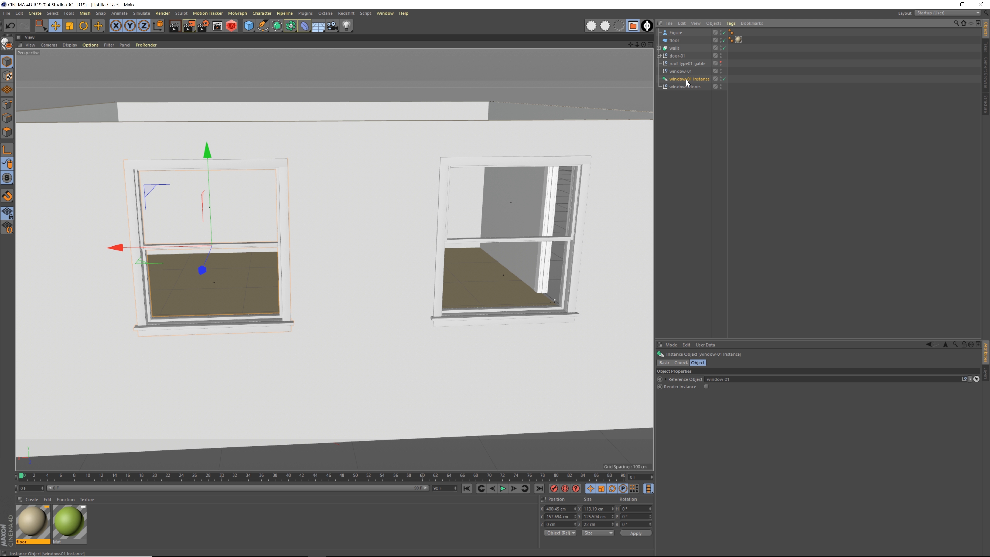
click(677, 55)
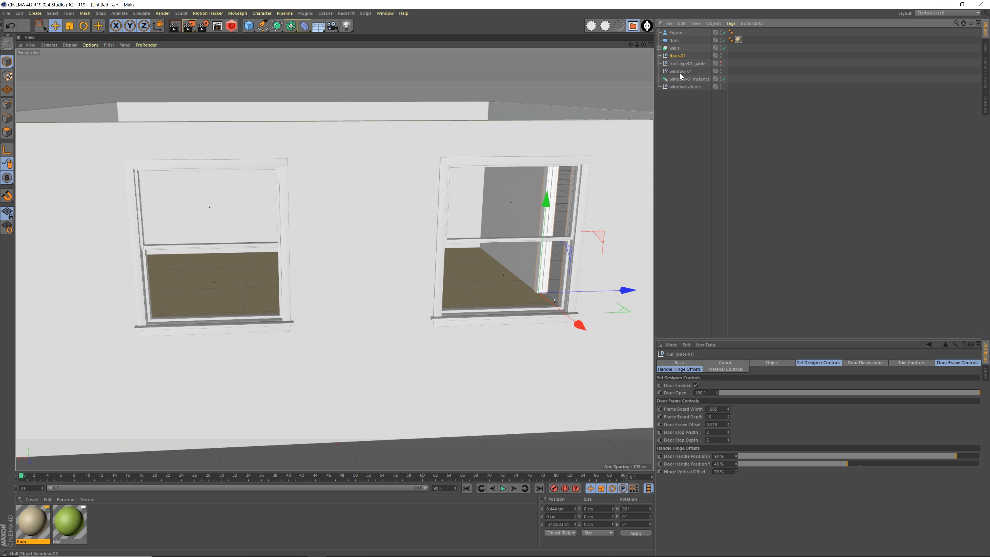
ctrl+click(680, 71)
ctrl+click(674, 80)
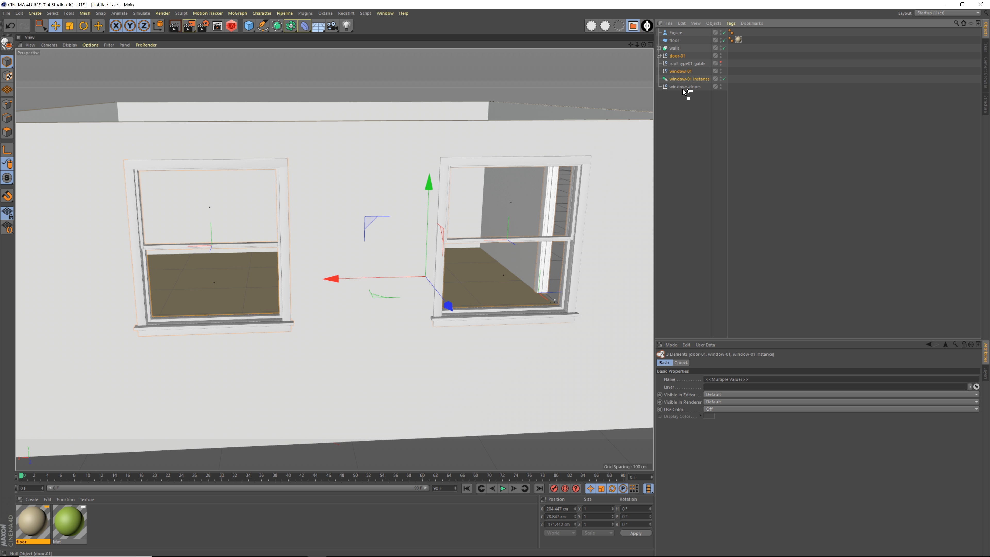
drag(683, 89, 678, 86)
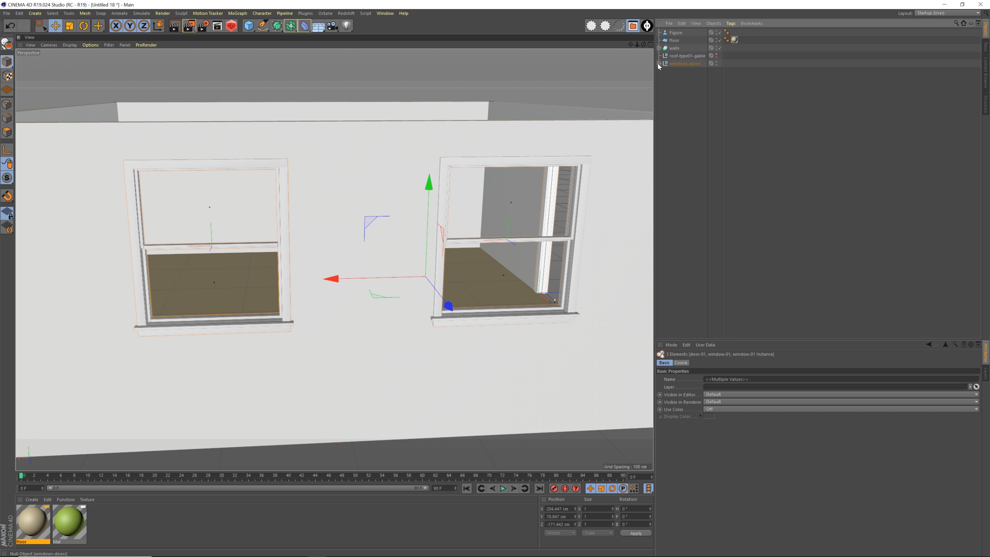
click(675, 85)
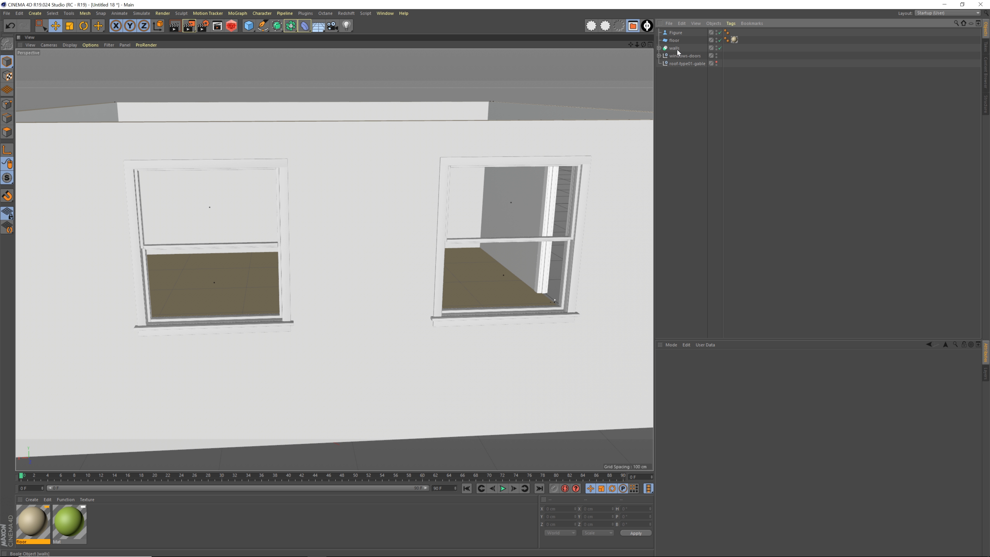
Examine the assembled room from above and outside, checking its floor, walls and windows-doors objects
click(673, 41)
alt+drag(477, 176, 448, 172)
click(679, 57)
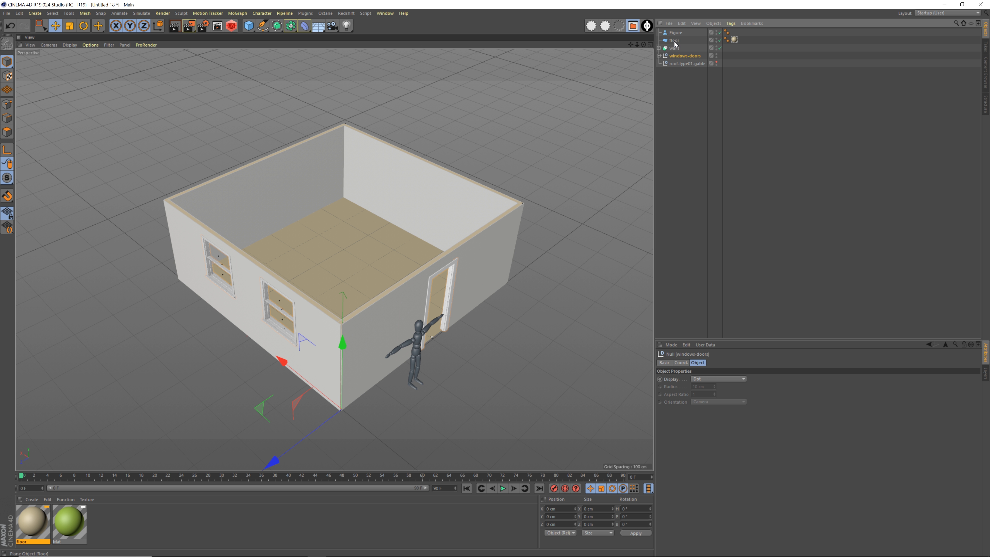
click(674, 41)
click(675, 48)
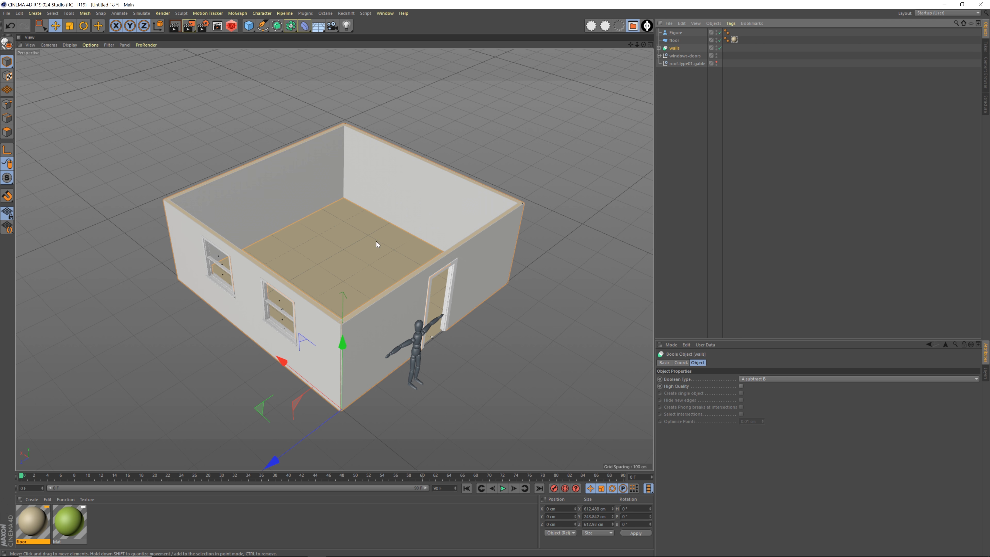
mouse_move(376, 241)
alt+mouse_down()
mouse_move(367, 230)
mouse_move(385, 231)
alt+mouse_up()
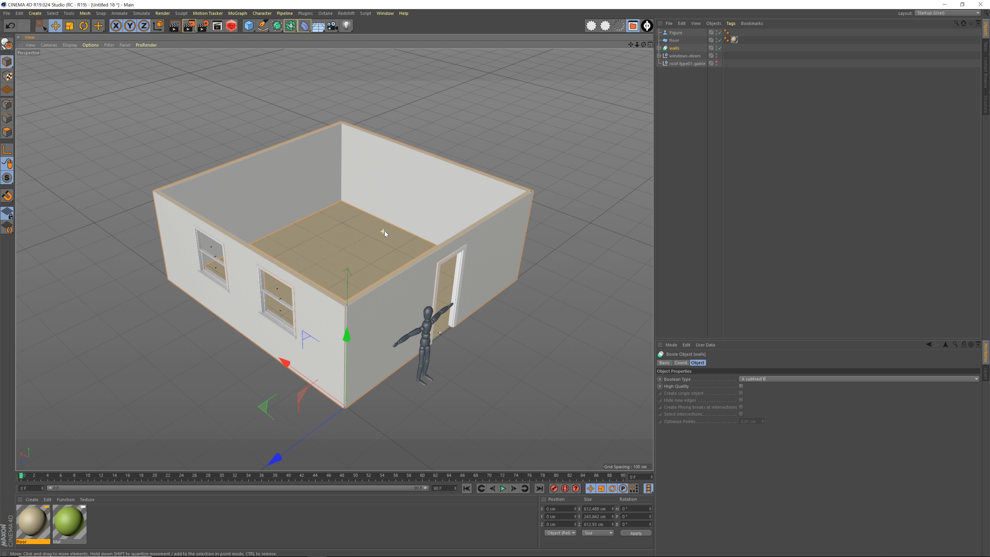
click(685, 55)
alt+middle_drag(331, 310, 338, 285)
alt+drag(335, 276, 258, 286)
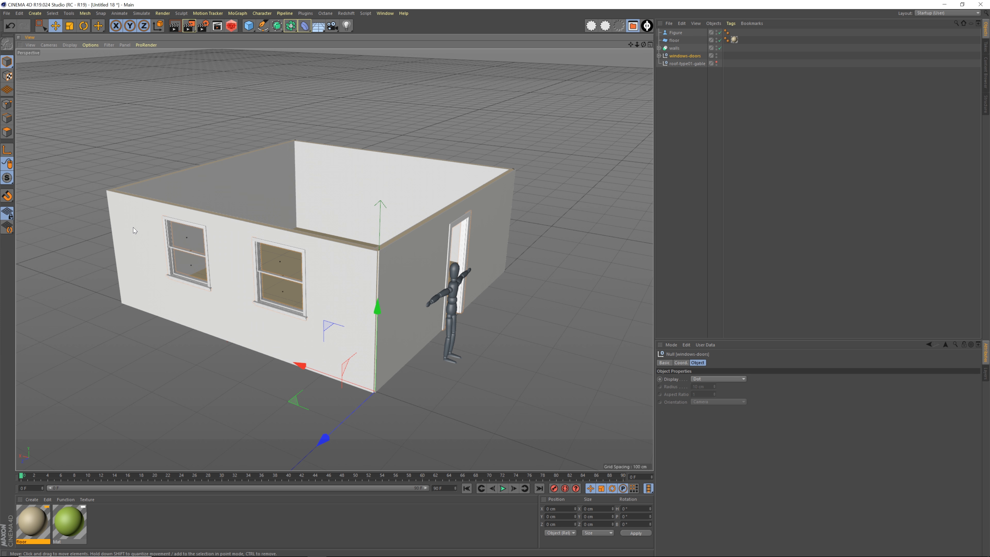
alt+middle_drag(415, 255, 422, 255)
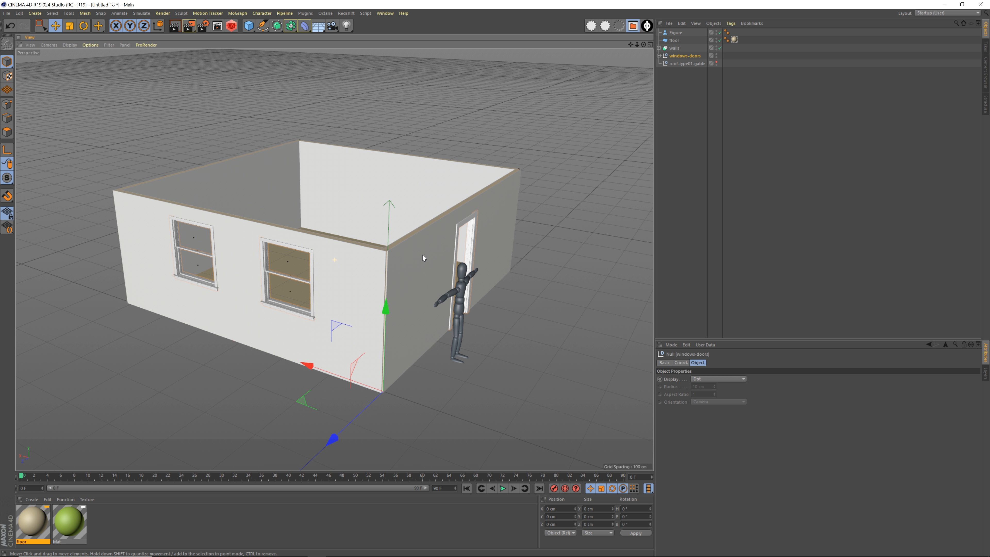
alt+drag(421, 256, 417, 259)
alt+middle_drag(416, 262, 418, 265)
alt+right_drag(418, 264, 414, 266)
alt+middle_drag(414, 266, 404, 254)
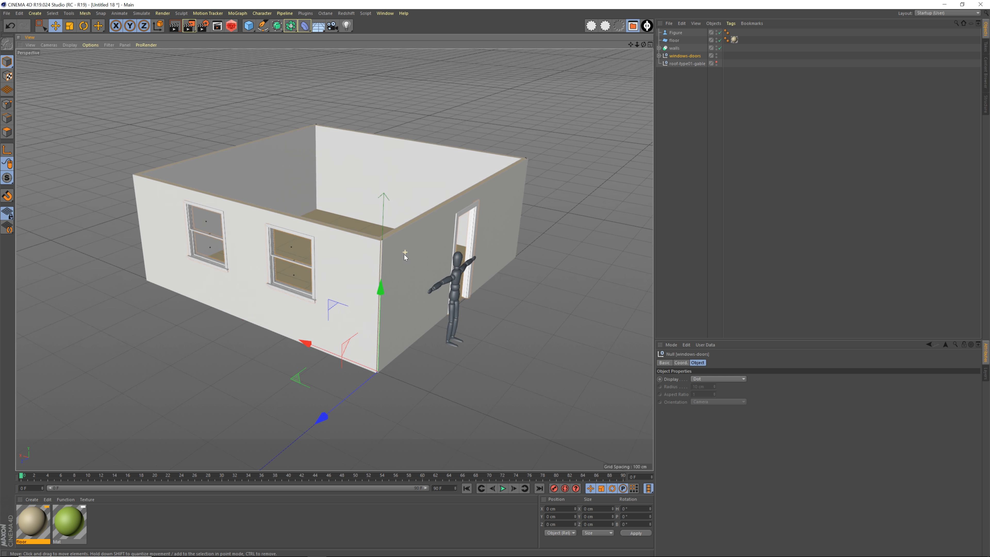
alt+right_drag(404, 255, 420, 250)
alt+drag(420, 251, 418, 255)
alt+middle_drag(418, 256, 415, 273)
mouse_move(415, 274)
alt+mouse_down()
mouse_move(403, 270)
mouse_move(416, 265)
mouse_move(408, 258)
alt+mouse_up()
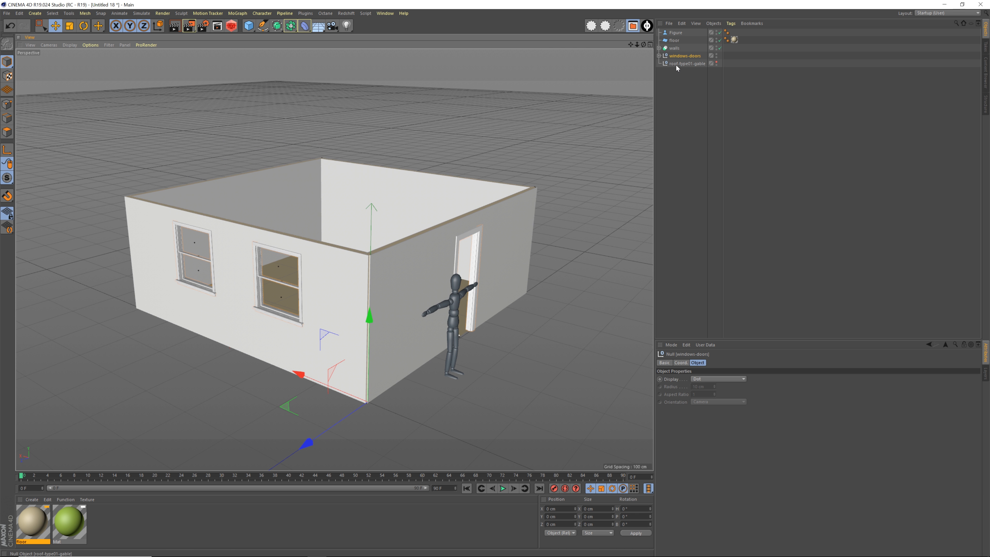
Make the gable roof visible again, lift it above the room and set its Y position to 8 ft
click(719, 63)
click(716, 61)
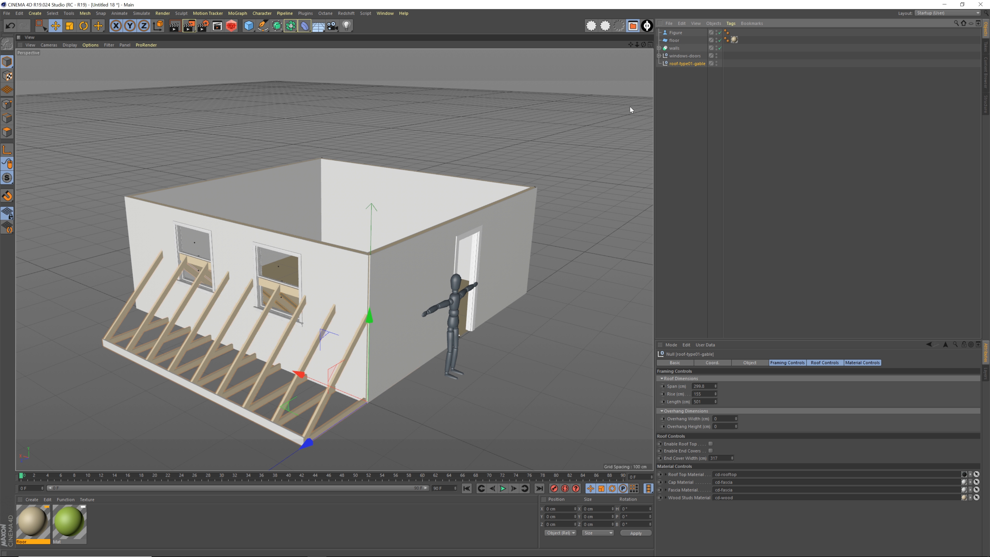
alt+drag(414, 293, 326, 298)
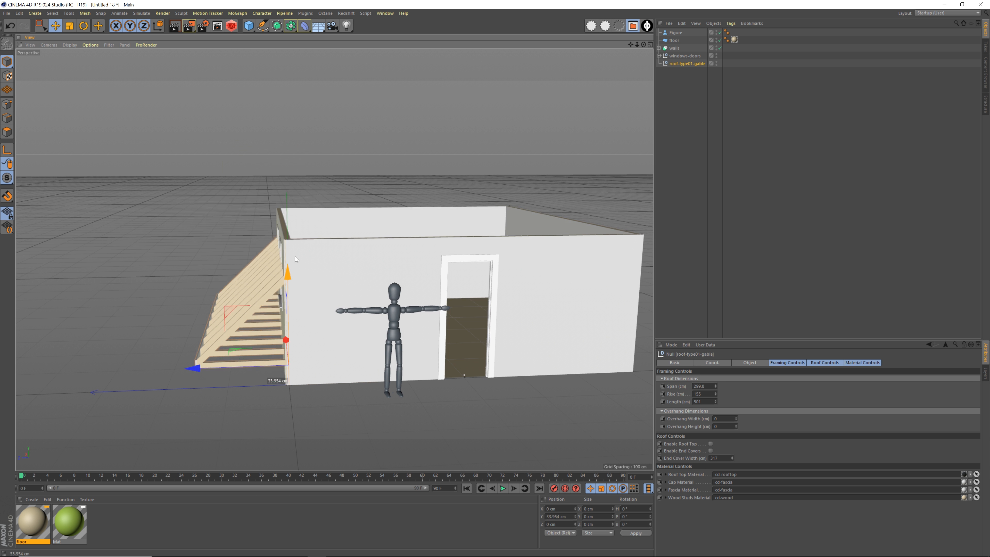
drag(294, 256, 352, 109)
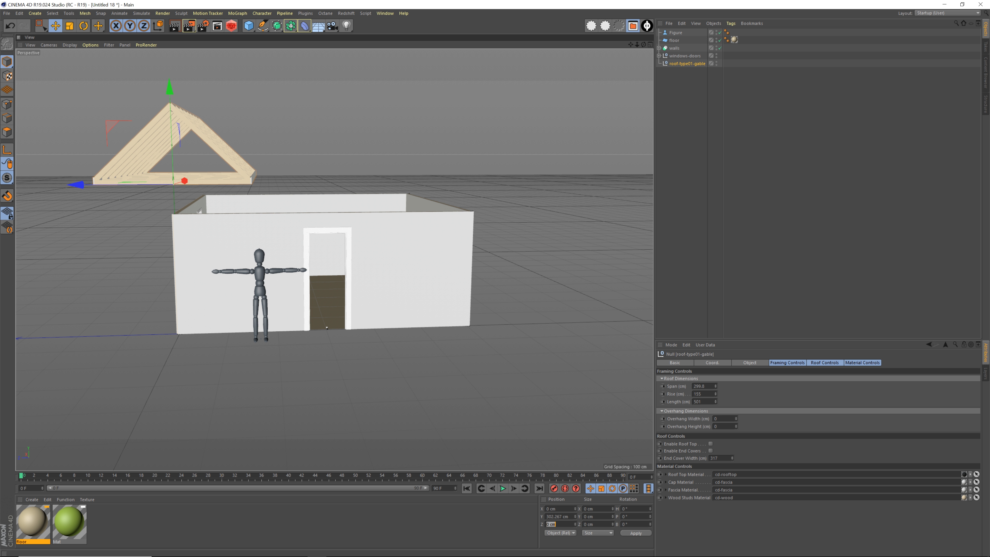
click(558, 516)
text(8 ft)
key(Return)
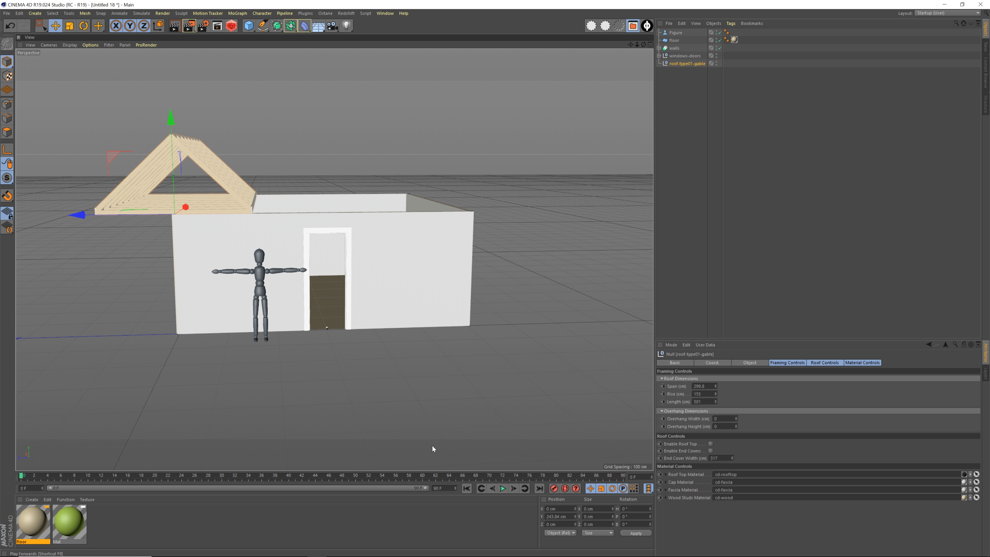
Move the gable roof back over the room, to about -293.5 cm on Z
alt+middle_drag(322, 245, 291, 258)
drag(59, 231, 208, 246)
alt+right_drag(288, 246, 351, 241)
Examine how the gable roof frame sits on the walls from the door side and from above
alt+drag(351, 241, 425, 243)
alt+right_drag(425, 243, 395, 246)
alt+middle_drag(413, 248, 355, 273)
alt+drag(355, 273, 322, 291)
alt+right_drag(322, 291, 325, 277)
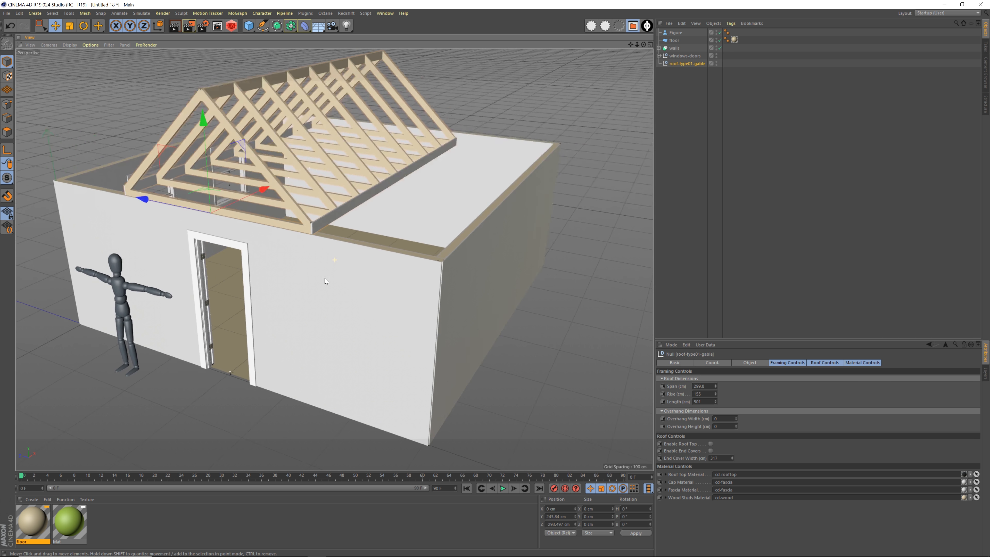
alt+middle_drag(324, 278, 299, 275)
alt+drag(344, 267, 321, 269)
alt+right_drag(321, 268, 305, 269)
alt+middle_drag(332, 276, 347, 286)
alt+drag(347, 286, 344, 276)
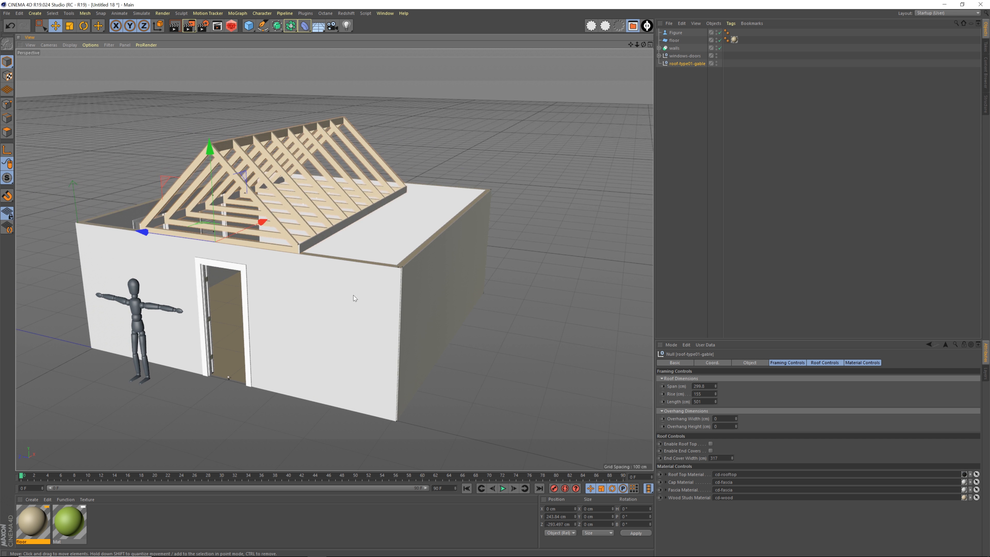
alt+middle_drag(377, 300, 369, 292)
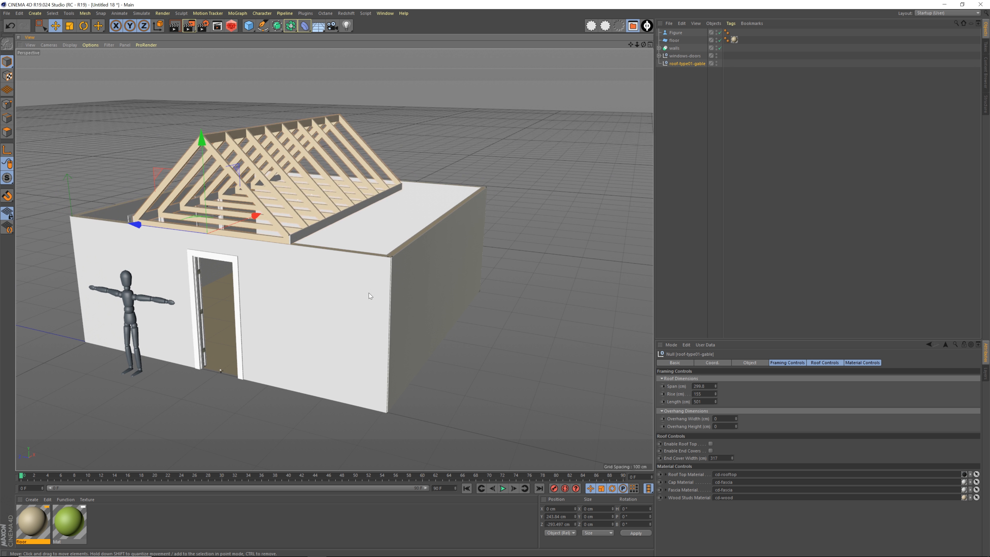
Widen the gable roof's span to 607.8 cm and centre it over the walls at about -301 cm on Z
drag(716, 386, 774, 382)
alt+middle_drag(398, 305, 480, 350)
alt+middle_drag(441, 313, 487, 314)
alt+drag(487, 314, 290, 273)
click(715, 388)
click(715, 388)
click(716, 387)
click(716, 388)
click(716, 387)
click(715, 388)
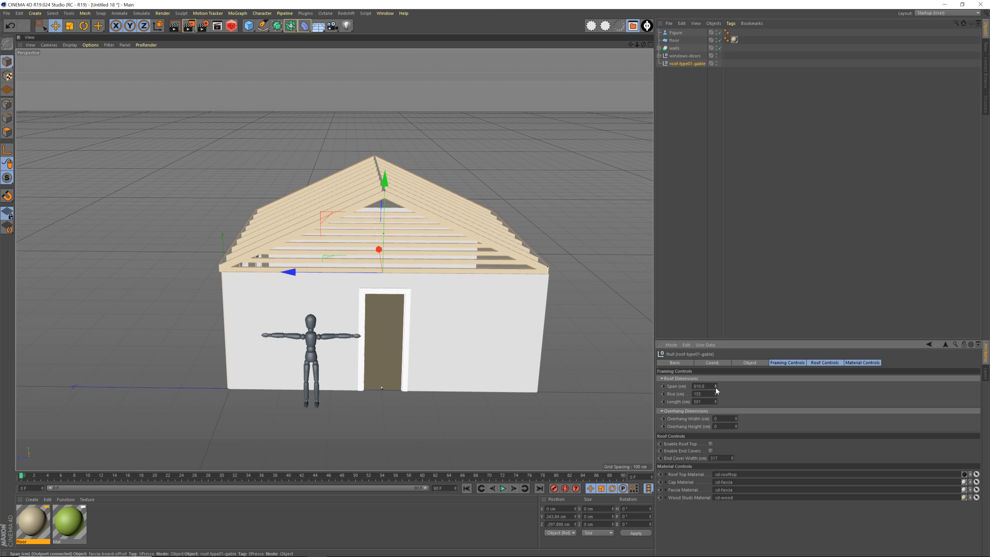
click(715, 387)
alt+drag(469, 315, 279, 267)
alt+middle_drag(445, 294, 429, 290)
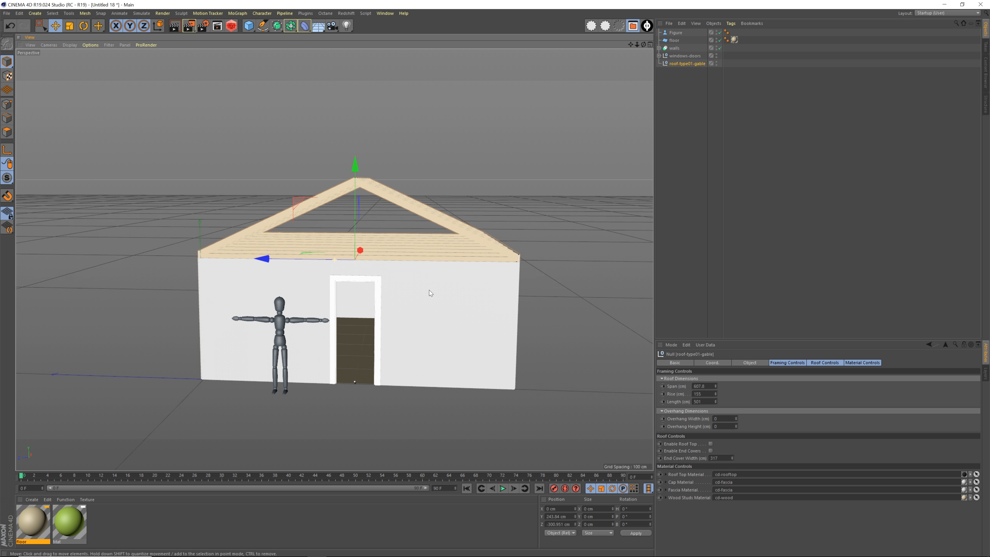
Examine the fit of the roof frame along the walls and at the far end of the house
alt+drag(429, 290, 352, 285)
alt+right_drag(352, 285, 442, 289)
alt+middle_drag(441, 289, 385, 320)
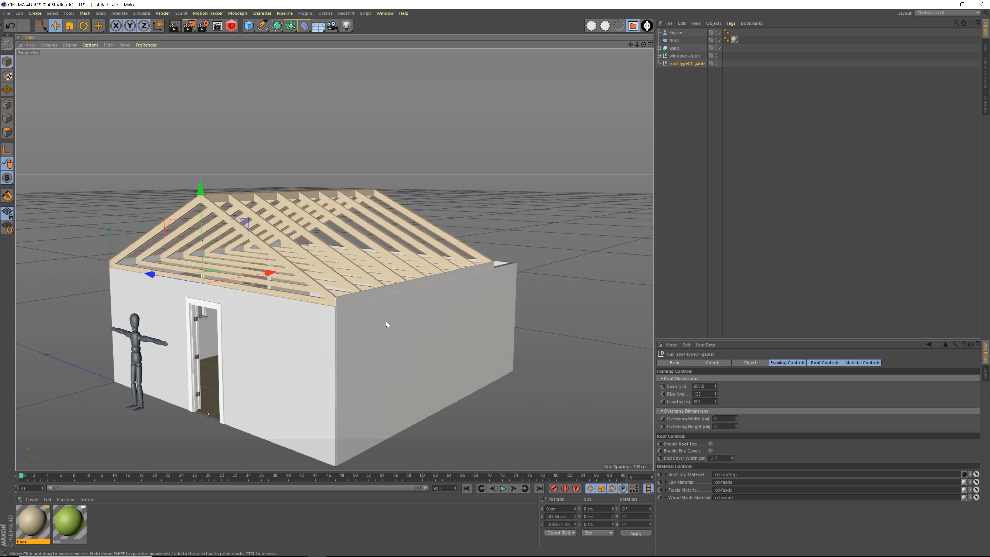
alt+drag(385, 320, 412, 338)
alt+middle_drag(412, 338, 389, 346)
alt+drag(389, 346, 426, 343)
alt+right_drag(426, 343, 448, 342)
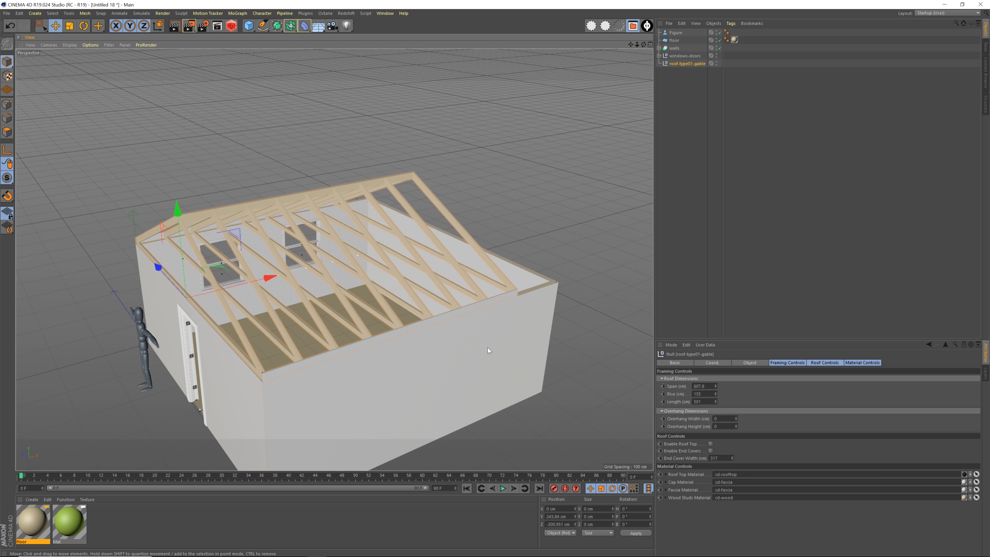
alt+middle_drag(409, 306, 412, 303)
alt+drag(491, 340, 474, 337)
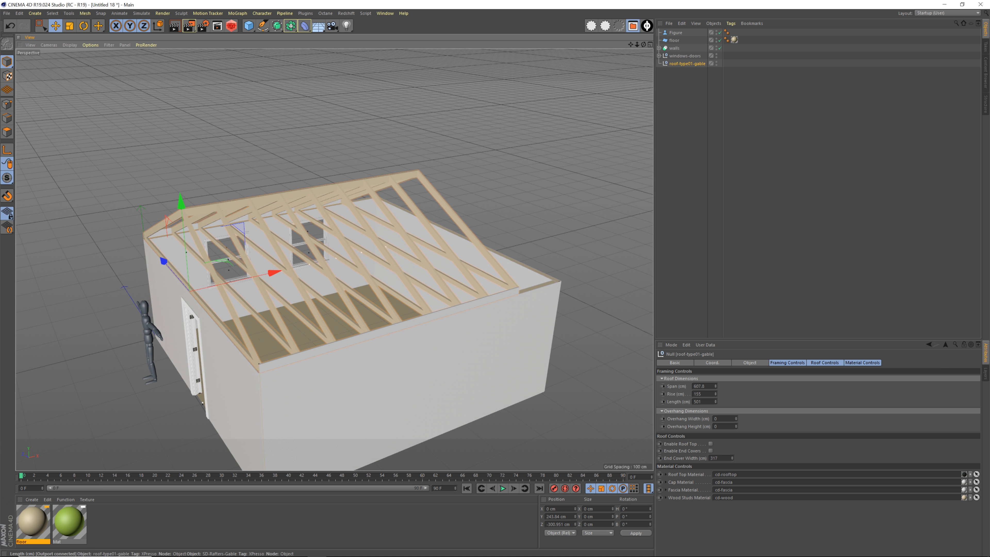
Extend the gable roof's length to 612 cm and shift it to about -1.8 cm on X so it covers both end walls
drag(715, 400, 715, 378)
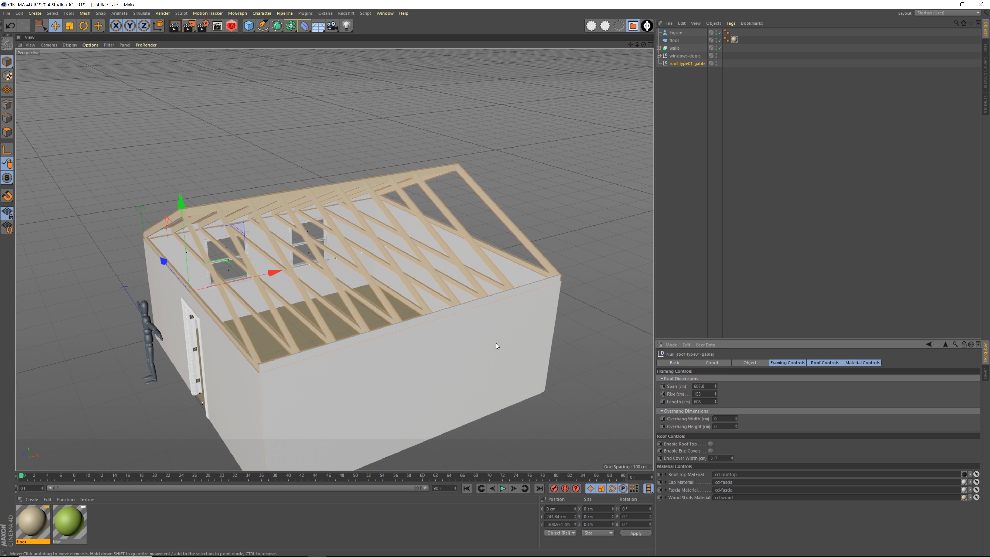
alt+drag(496, 343, 318, 325)
scroll(318, 324, up, 4)
alt+middle_drag(308, 328, 336, 328)
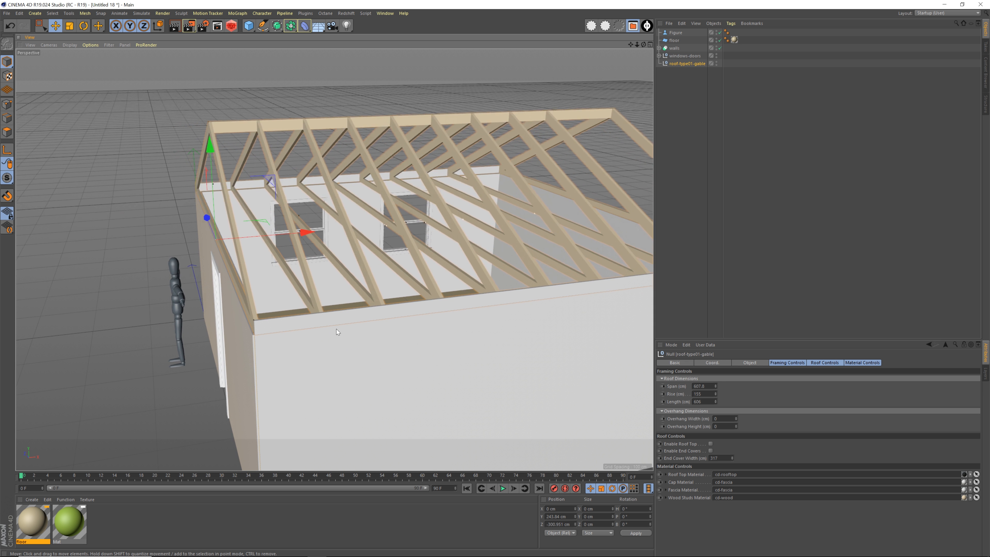
alt+drag(336, 329, 351, 326)
drag(284, 239, 282, 239)
alt+right_drag(488, 307, 462, 302)
alt+drag(462, 304, 448, 285)
drag(716, 401, 716, 400)
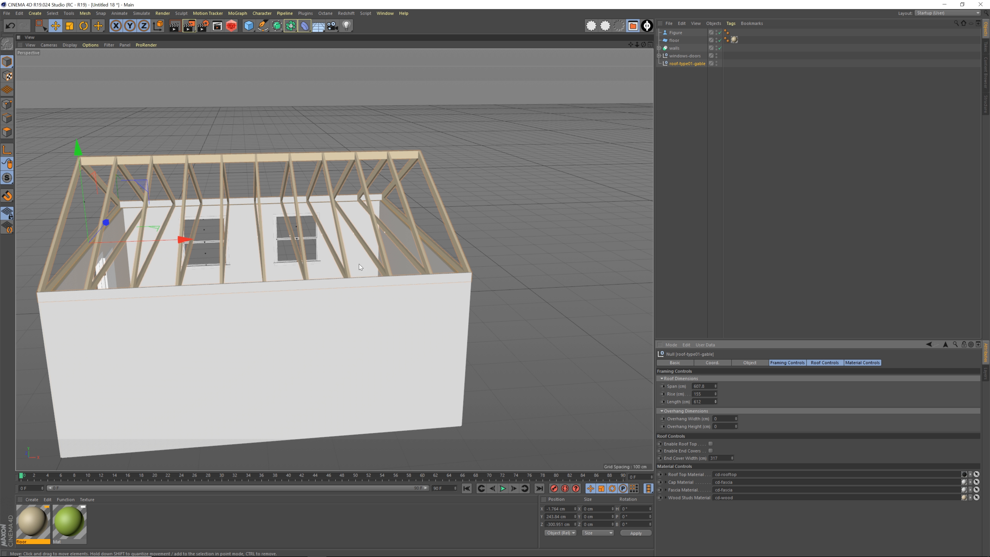
Set the gable roof's overhang width to 32 cm
alt+drag(330, 323, 539, 200)
alt+drag(398, 290, 464, 260)
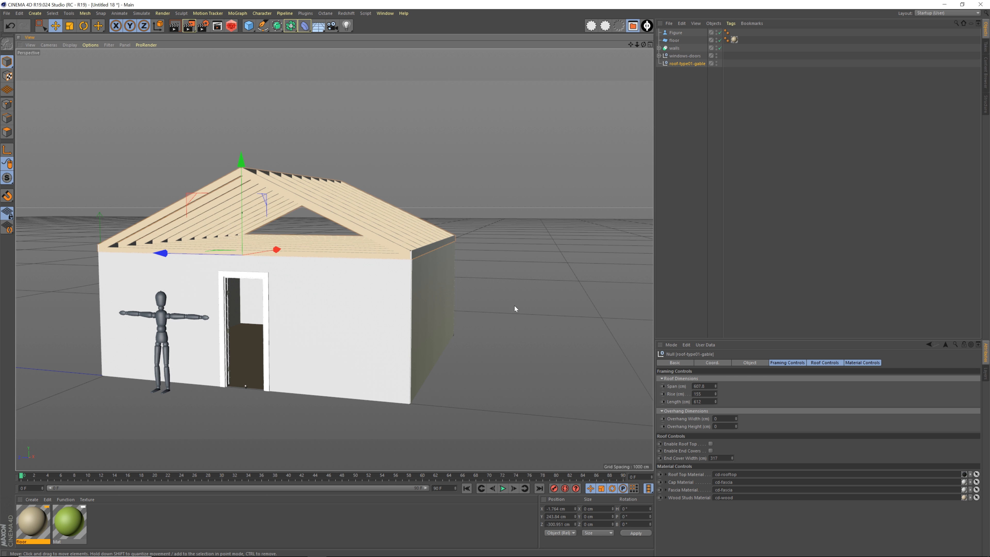
click(784, 363)
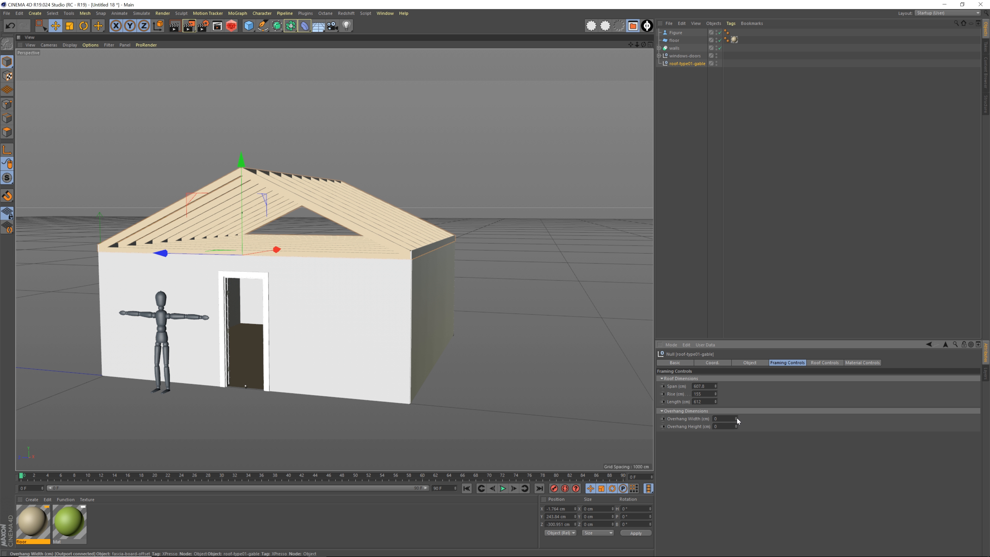
drag(736, 418, 736, 417)
alt+right_drag(409, 259, 645, 269)
alt+middle_drag(419, 242, 406, 249)
alt+drag(406, 249, 436, 251)
Set the gable roof's overhang height to 12 cm so the rafter tails extend cleanly past the wall
drag(736, 426, 736, 425)
alt+drag(419, 254, 369, 240)
alt+middle_drag(378, 251, 388, 268)
alt+drag(386, 276, 441, 294)
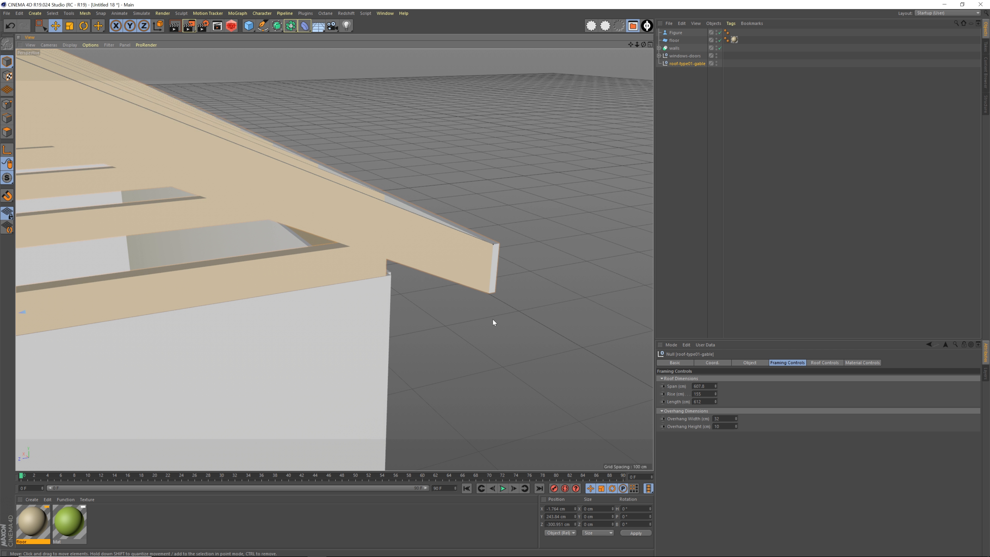
drag(736, 425, 737, 425)
alt+drag(427, 269, 443, 261)
scroll(444, 260, down, 10)
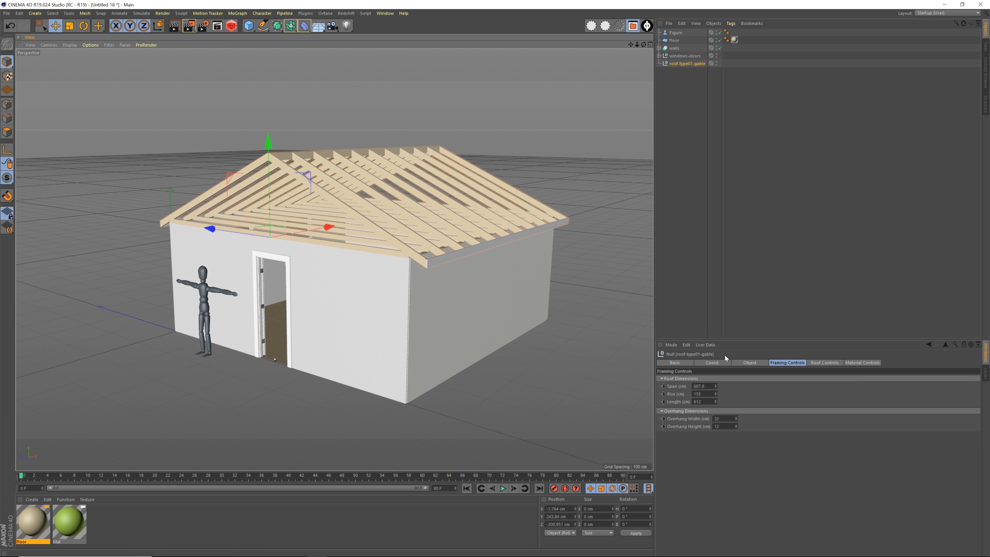
Enable the roof top covering on the gable roof
click(825, 362)
click(710, 378)
alt+right_drag(400, 210, 432, 219)
alt+middle_drag(409, 215, 436, 297)
alt+drag(436, 297, 361, 265)
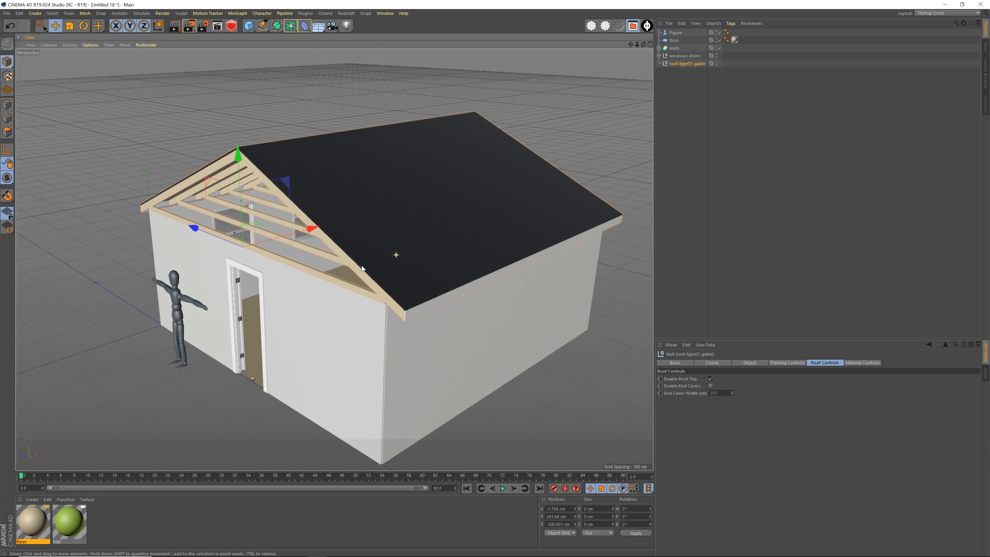
alt+drag(419, 258, 526, 359)
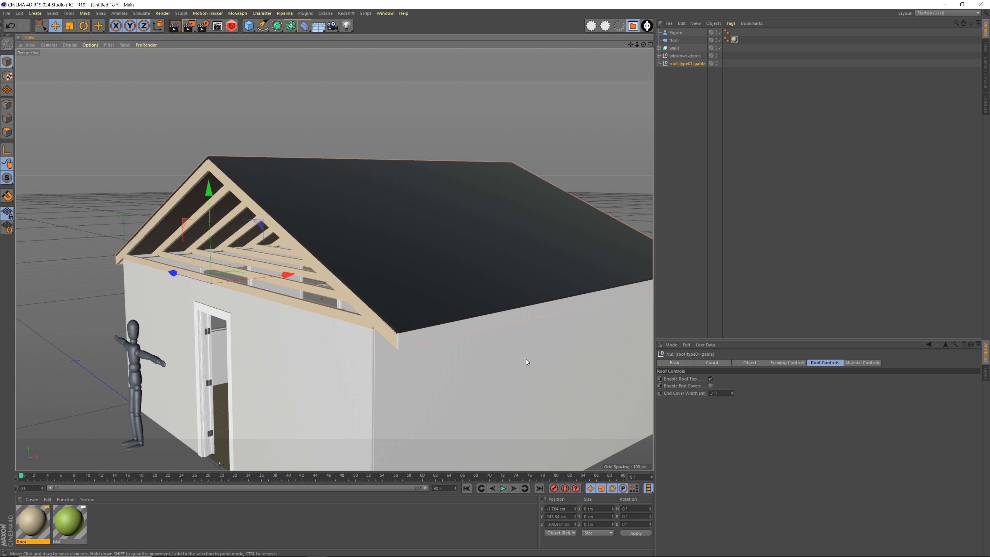
Enable the gable roof's end covers and widen them to 618 cm to close the gable ends
click(711, 386)
alt+drag(343, 270, 376, 302)
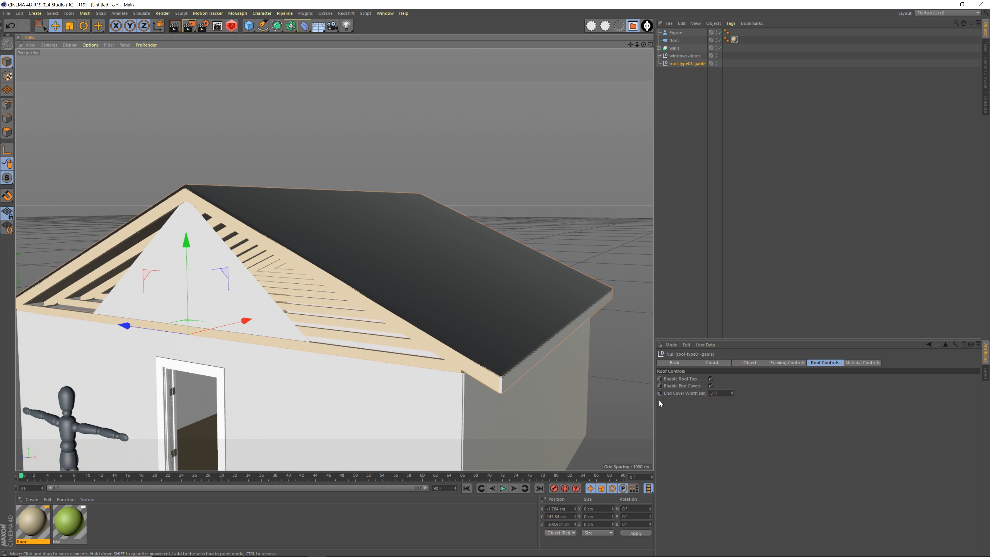
mouse_move(732, 392)
mouse_down()
mouse_move(784, 392)
mouse_move(735, 393)
mouse_up()
alt+drag(405, 312, 257, 297)
alt+drag(440, 275, 325, 283)
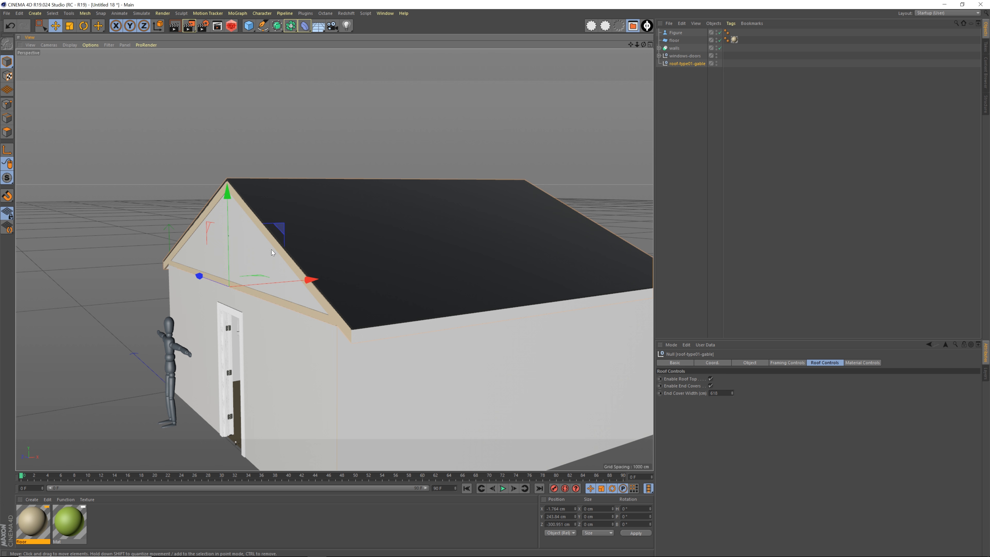
Examine the roofed house from the door and window sides with nothing selected
alt+drag(338, 316, 374, 280)
alt+middle_drag(373, 276, 349, 252)
alt+right_drag(347, 253, 367, 259)
alt+middle_drag(379, 262, 372, 275)
alt+drag(372, 276, 399, 280)
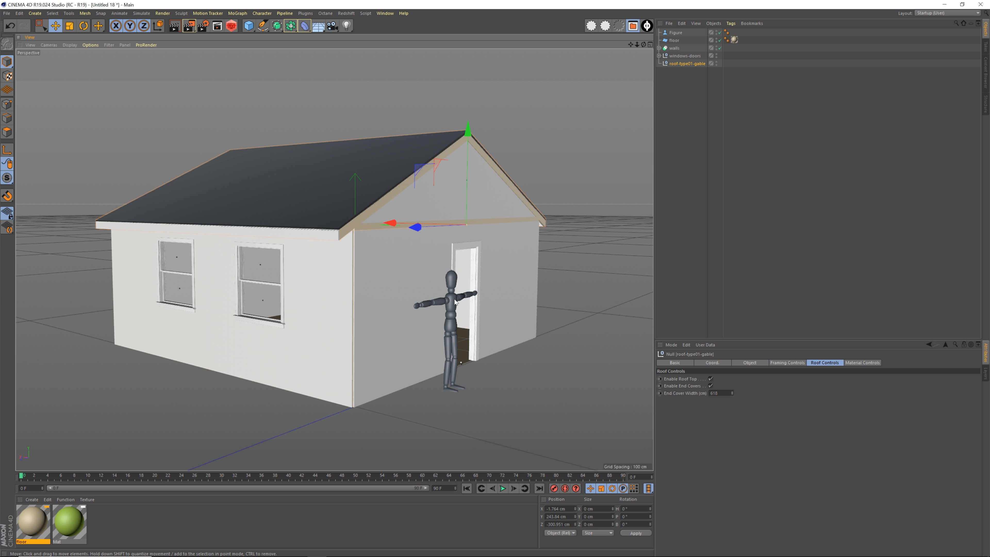
click(565, 285)
alt+middle_drag(430, 270, 422, 274)
alt+drag(422, 274, 340, 316)
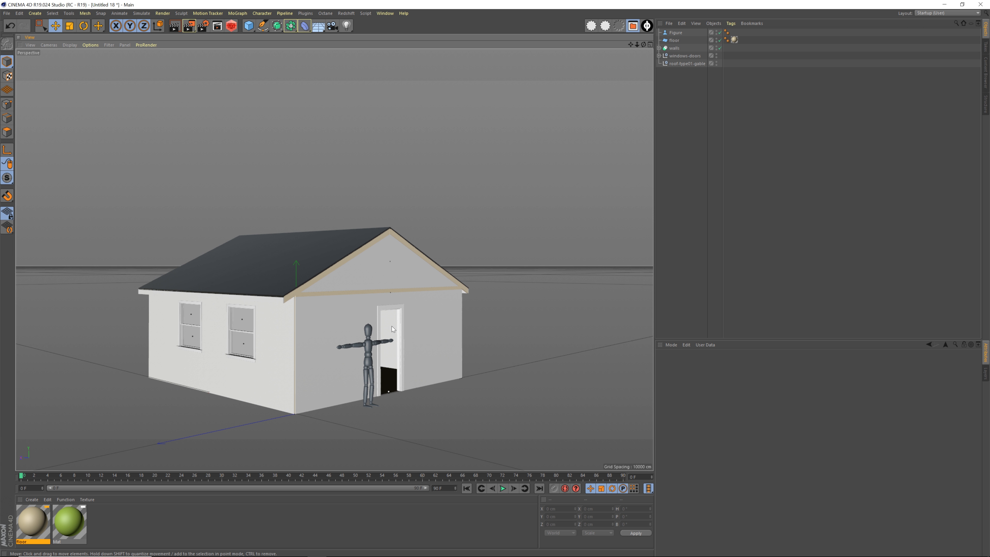
Select the gable roof and raise it well above the walls to expose the room's interior
click(686, 63)
drag(395, 201, 402, 59)
alt+drag(359, 313, 346, 346)
Delete the floor plane and add a cube primitive
click(309, 271)
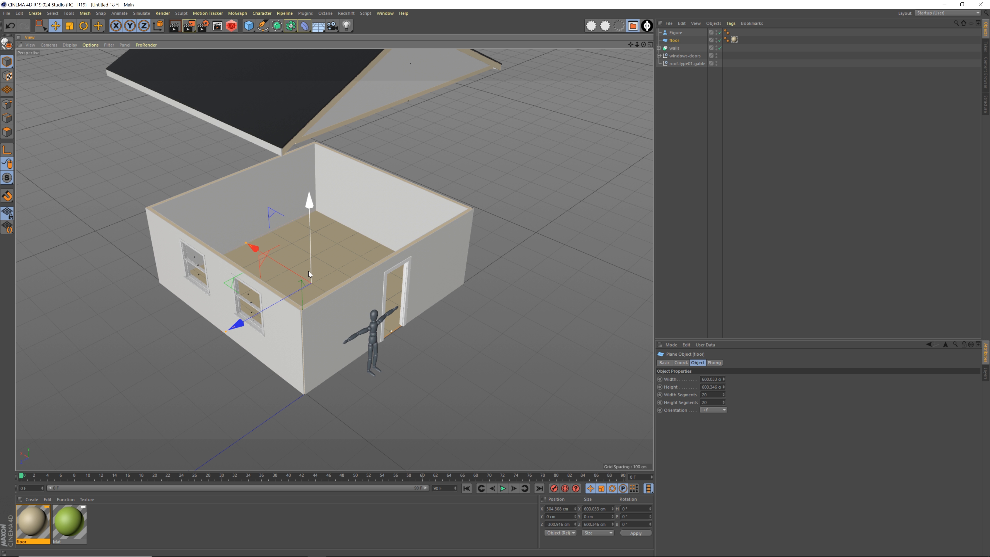
key(Delete)
click(249, 26)
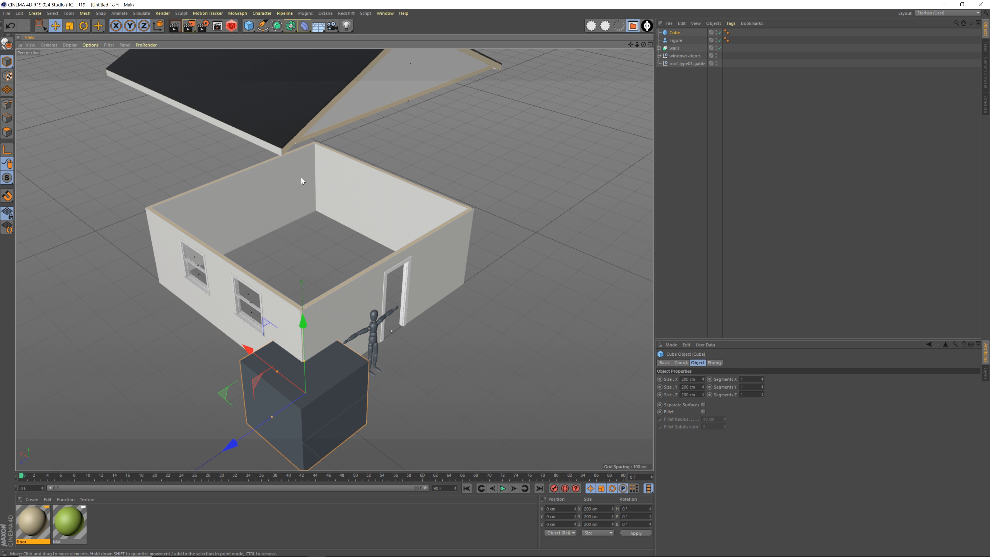
Centre the cube within the walls in the top view, at about X 305.5 cm and Z -302.3 cm
alt+drag(320, 321, 259, 310)
middle_click(424, 226)
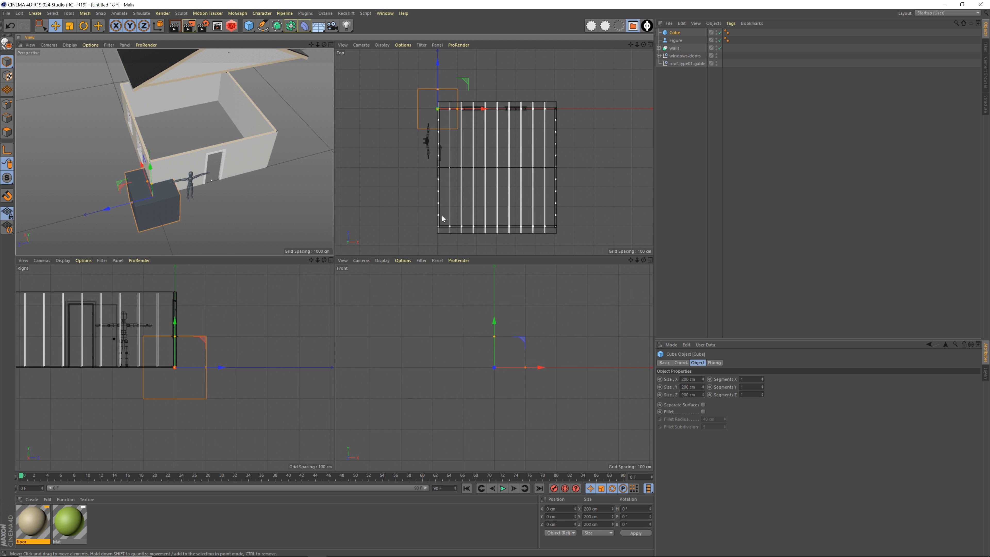
middle_click(425, 228)
alt+middle_drag(320, 198, 289, 186)
drag(251, 111, 367, 226)
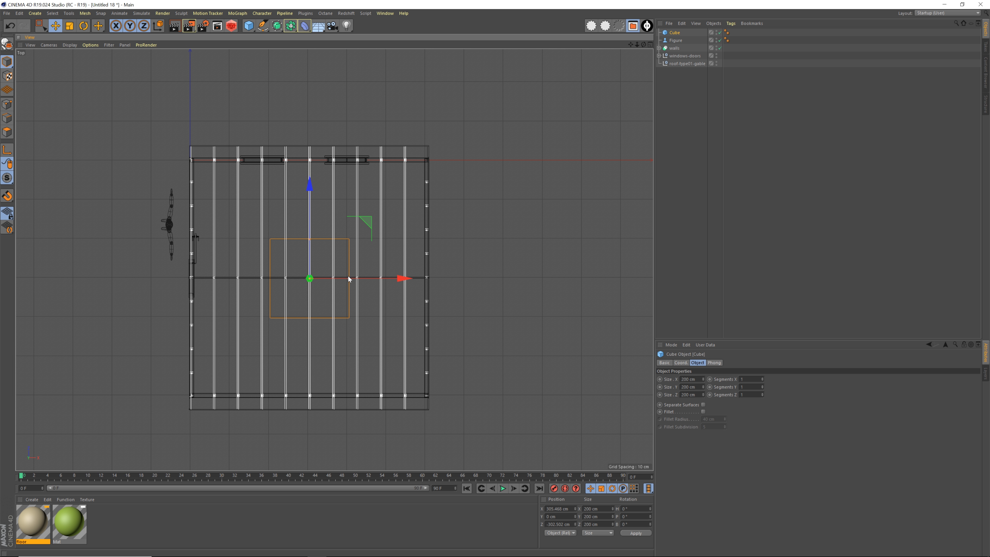
Stretch the cube to about 611.6 cm in X and 609.5 cm in Z, shifting it to about -297.6 cm on Z to match the walls
drag(350, 279, 427, 281)
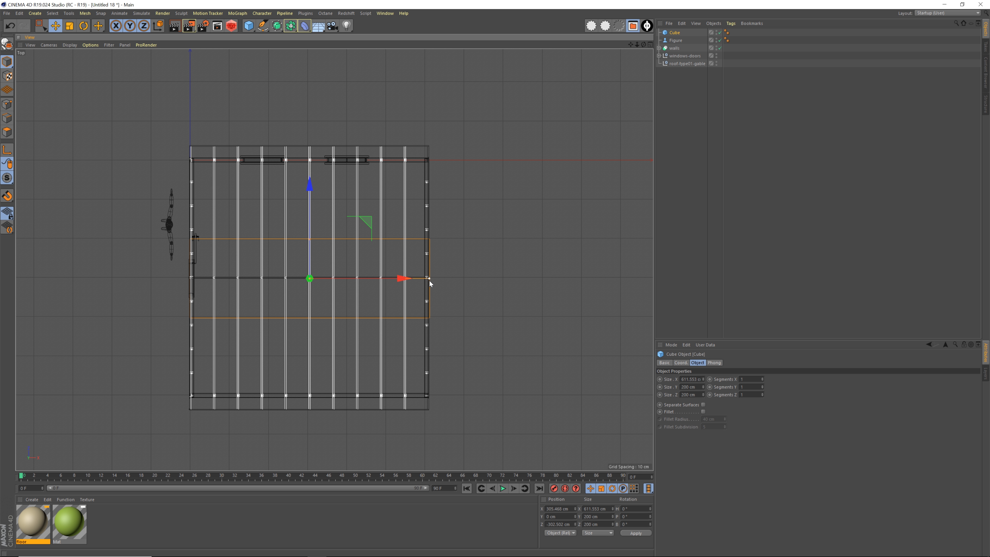
drag(309, 239, 325, 150)
mouse_move(309, 188)
mouse_down()
mouse_move(311, 179)
mouse_move(308, 188)
mouse_up()
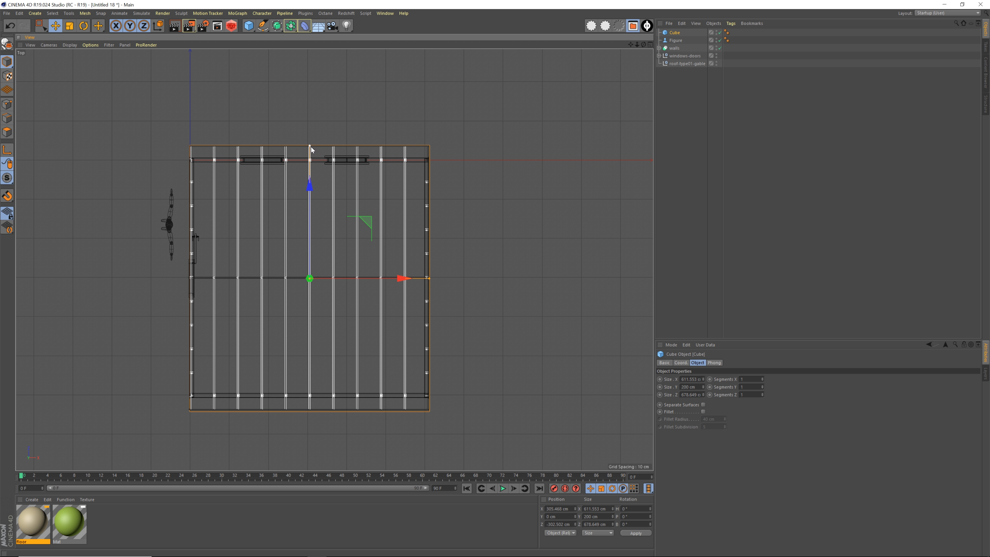
drag(310, 148, 311, 186)
Reduce the cube's height to about 80.3 cm and lower it to about -39.8 cm on Y beneath the walls
middle_click(230, 181)
alt+drag(302, 242, 373, 224)
alt+drag(372, 224, 335, 296)
alt+right_drag(331, 298, 350, 267)
alt+drag(350, 267, 340, 181)
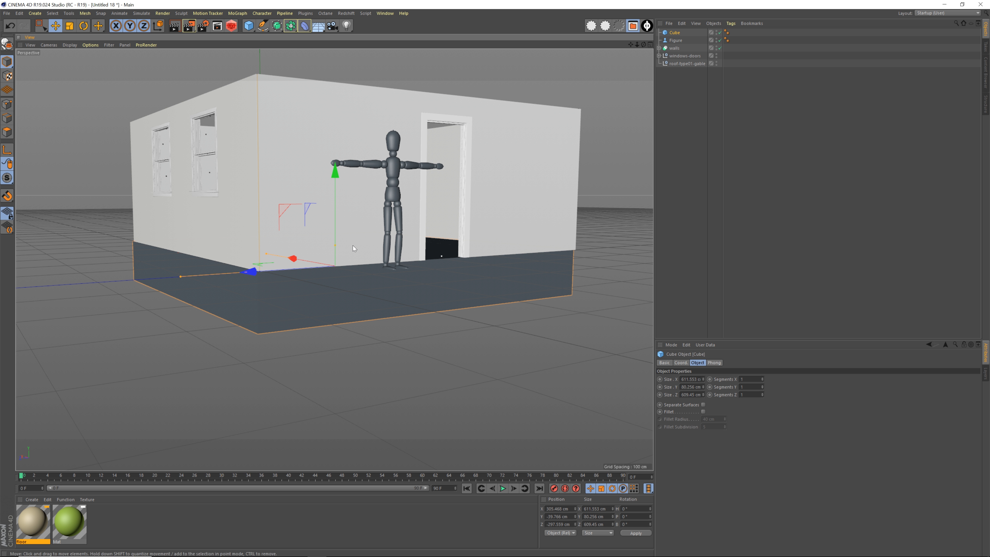
Reduce the foundation cube's height to about 42.4 cm and position it at about -20.6 cm on Y
drag(335, 247, 336, 258)
drag(333, 178, 338, 172)
alt+middle_drag(337, 174, 314, 229)
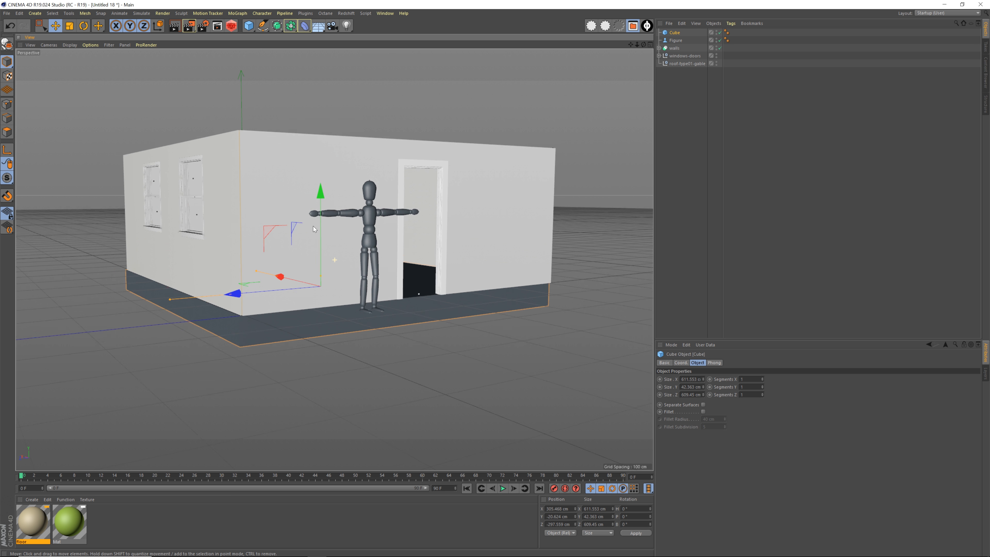
alt+drag(313, 229, 311, 292)
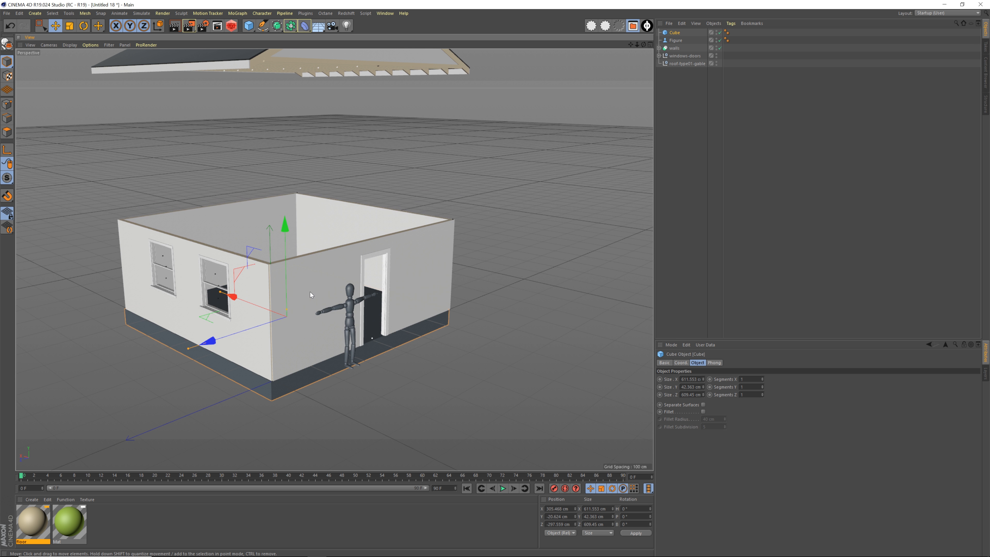
Duplicate the foundation cube upward to about 268 cm on Y so it caps the walls
ctrl+drag(285, 231, 300, 120)
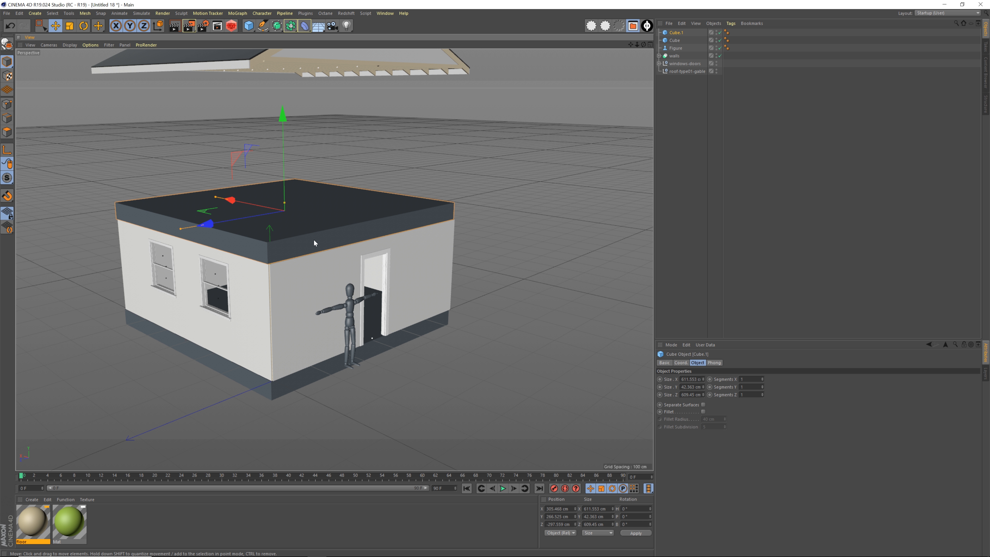
click(529, 263)
alt+drag(318, 269, 355, 267)
scroll(355, 267, down, 3)
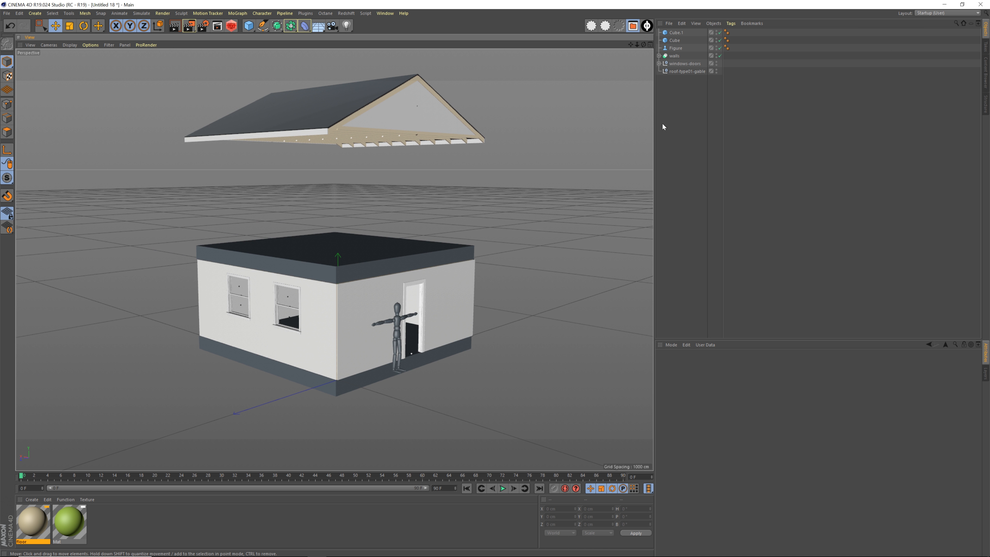
Duplicate wall01 to wall04 upward to about 288.2 cm on Y as the second storey
click(672, 57)
alt+drag(371, 239, 380, 263)
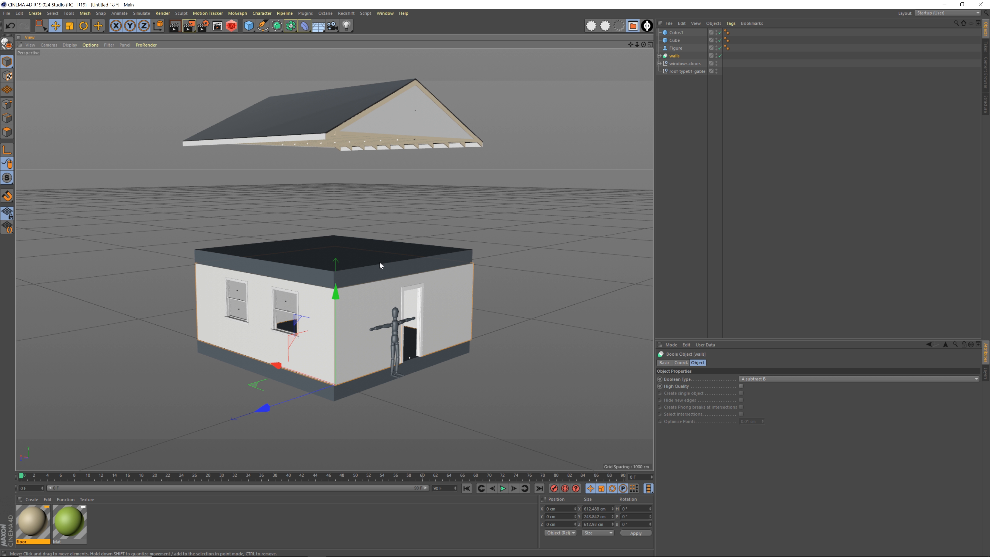
click(659, 57)
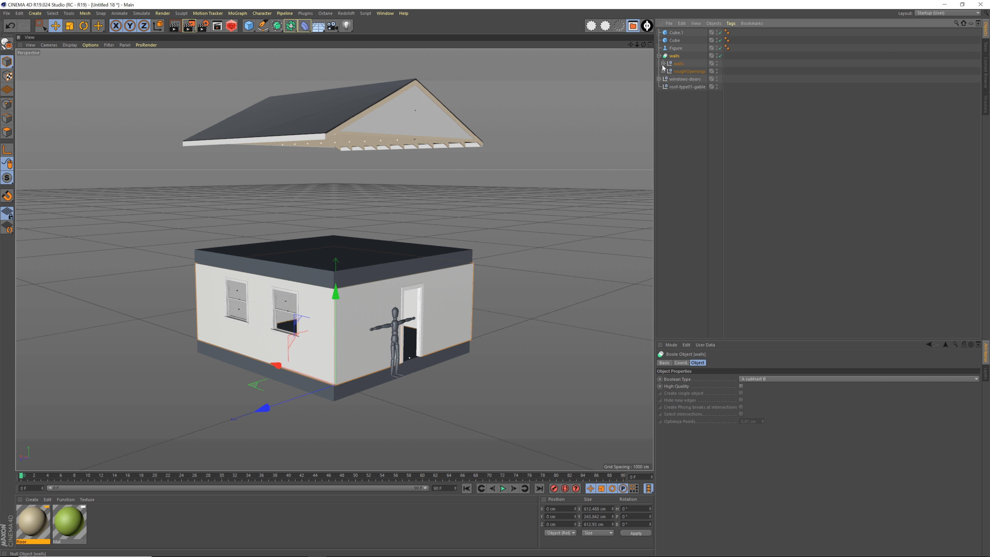
click(662, 65)
drag(694, 70, 679, 99)
alt+middle_drag(389, 223, 392, 233)
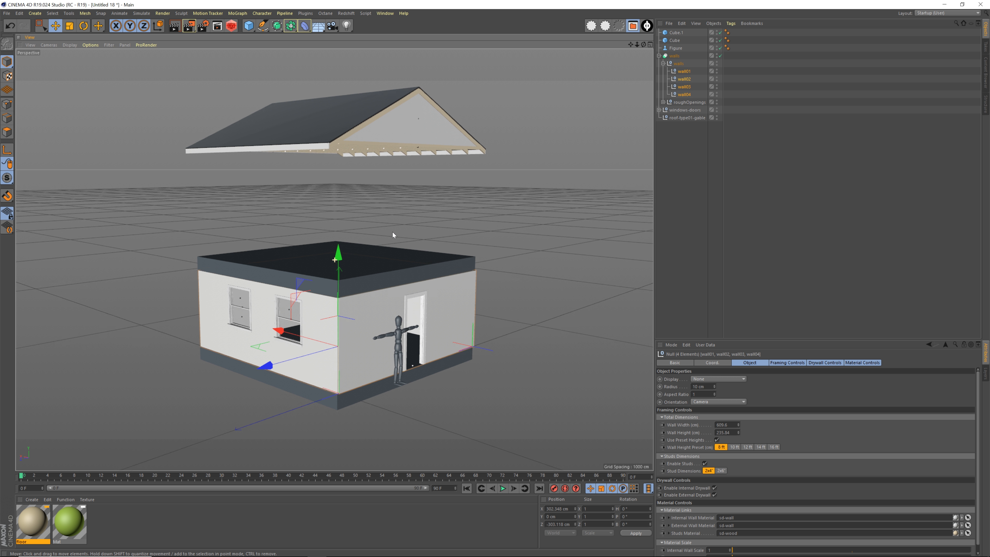
alt+drag(392, 232, 349, 179)
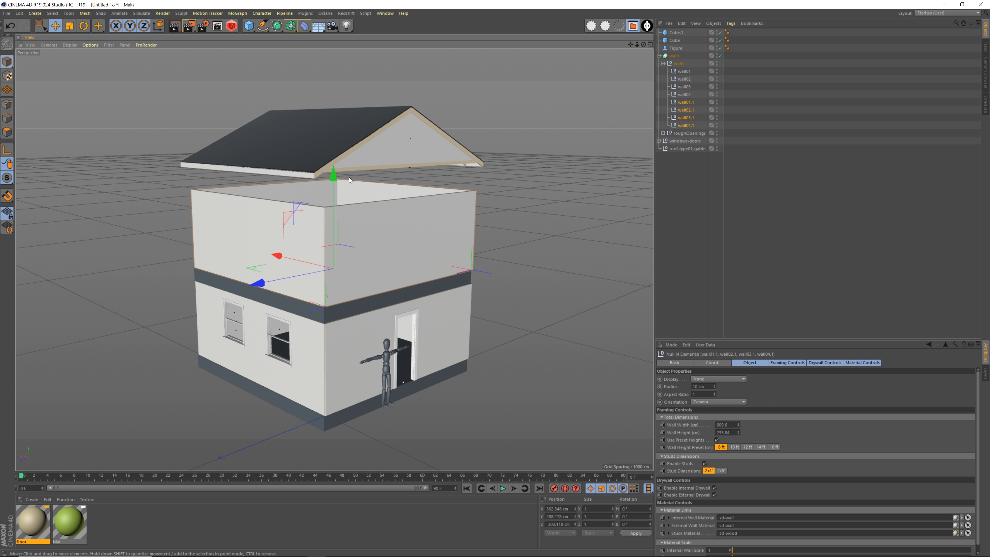
alt+drag(352, 233, 338, 244)
alt+right_drag(339, 244, 362, 226)
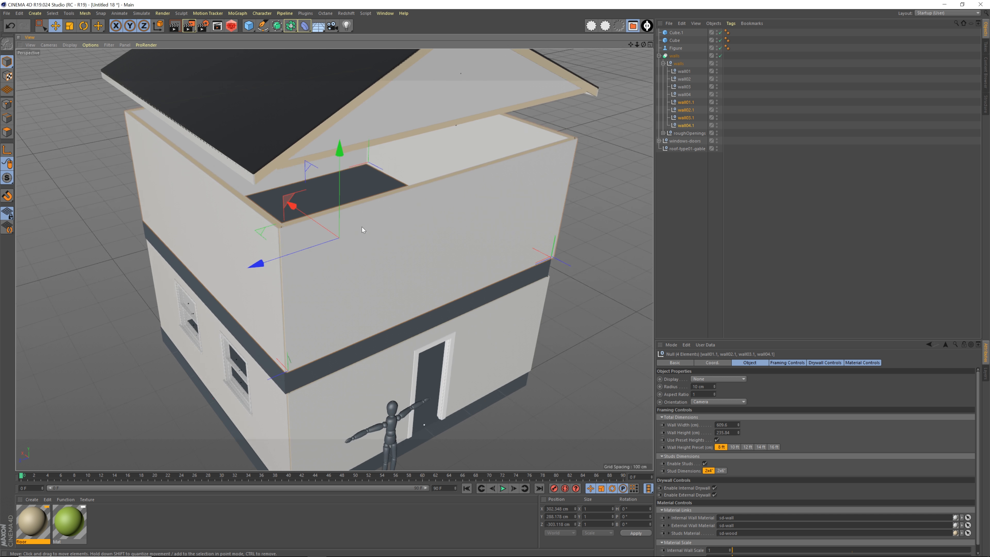
Duplicate the two window rough-opening cubes upward to cut matching openings in the second-storey wall
alt+drag(352, 230, 362, 187)
click(663, 64)
click(663, 71)
click(686, 81)
click(696, 87)
shift+click(688, 82)
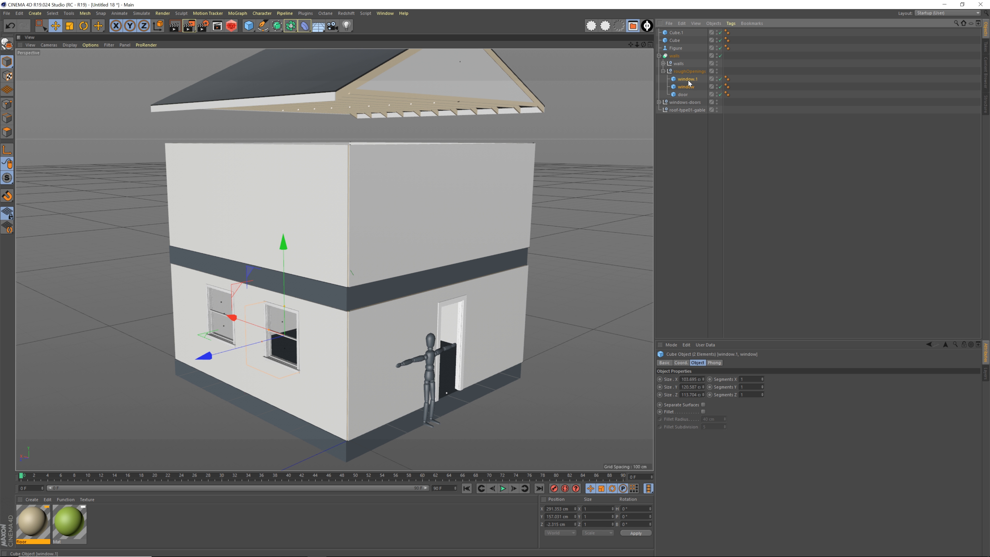
alt+drag(321, 269, 340, 249)
ctrl+drag(263, 235, 288, 112)
click(670, 153)
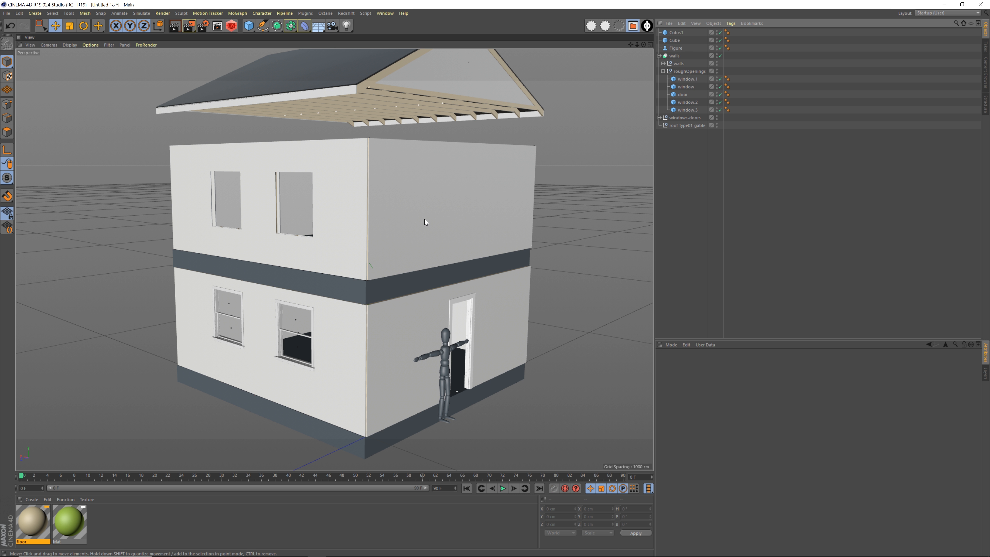
Lower the gable roof onto the second-storey walls, at about 531.4 cm on Y
click(662, 72)
click(659, 56)
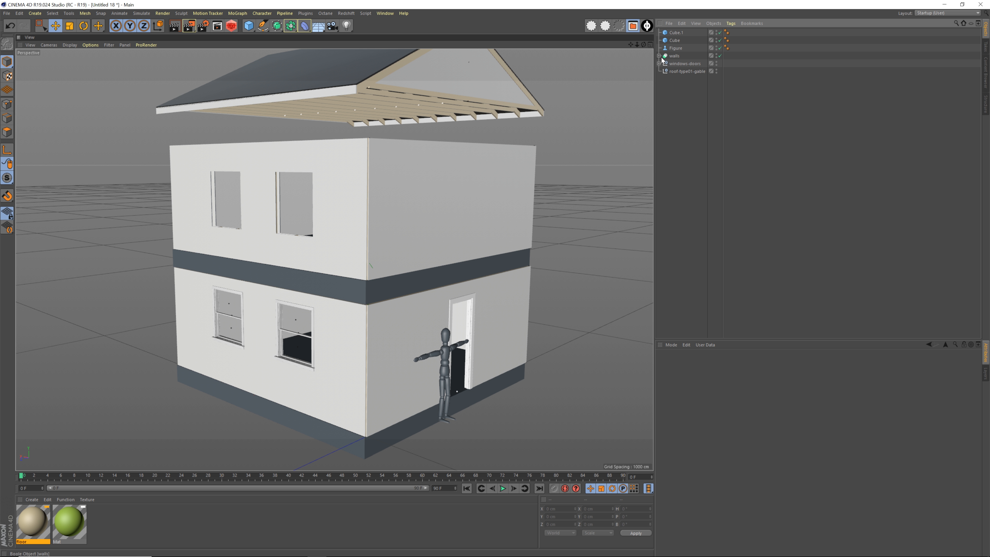
click(674, 64)
click(675, 72)
click(674, 66)
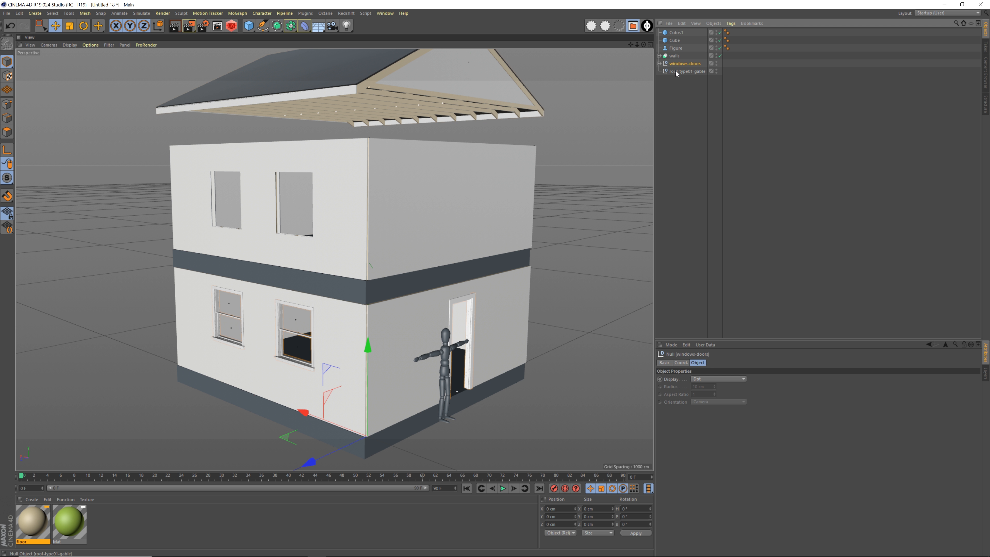
click(676, 72)
drag(475, 63, 467, 105)
scroll(445, 195, down, 3)
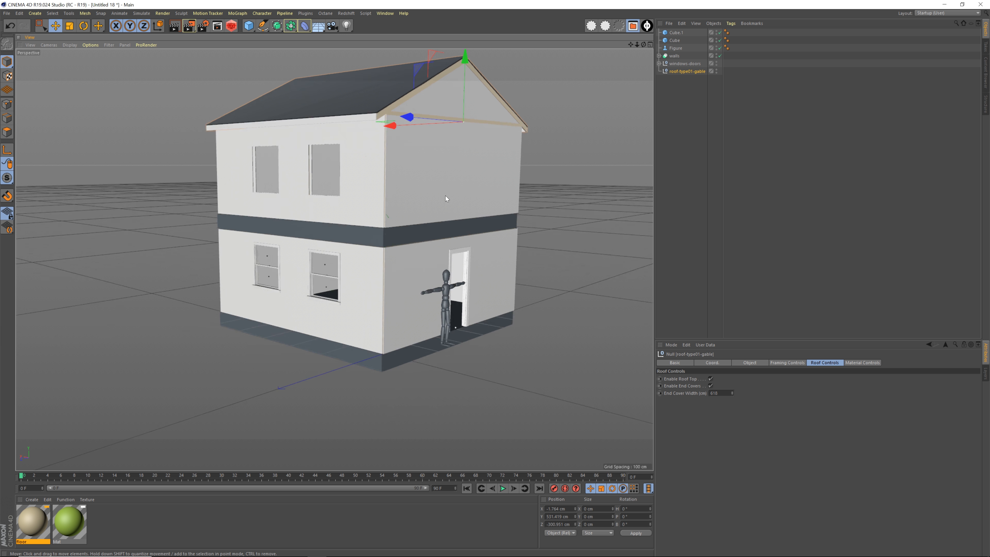
alt+drag(446, 196, 436, 218)
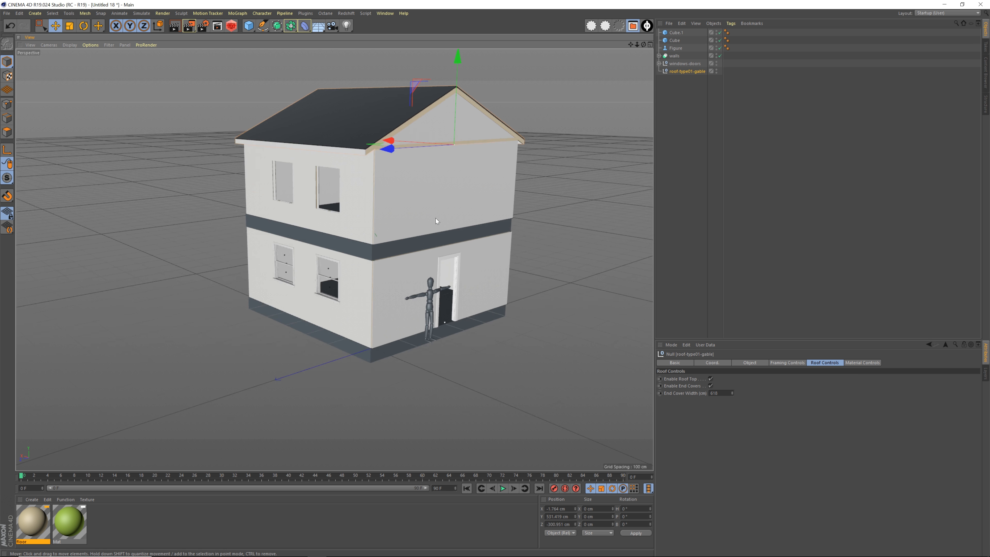
Examine the exterior of the two-storey house from several angles
alt+middle_drag(435, 218, 399, 265)
alt+drag(398, 265, 419, 274)
alt+middle_drag(420, 272, 387, 246)
alt+right_drag(387, 245, 400, 238)
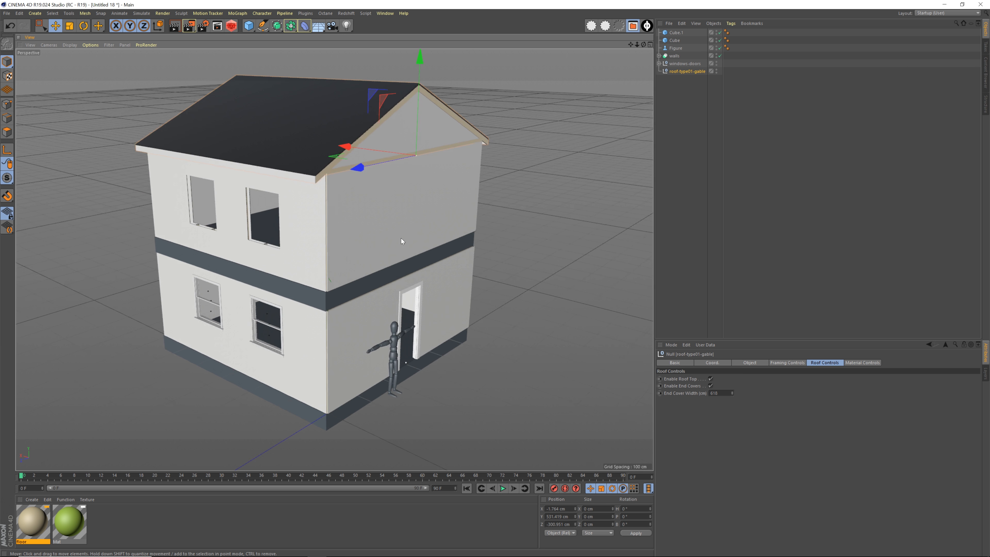
alt+drag(401, 238, 362, 207)
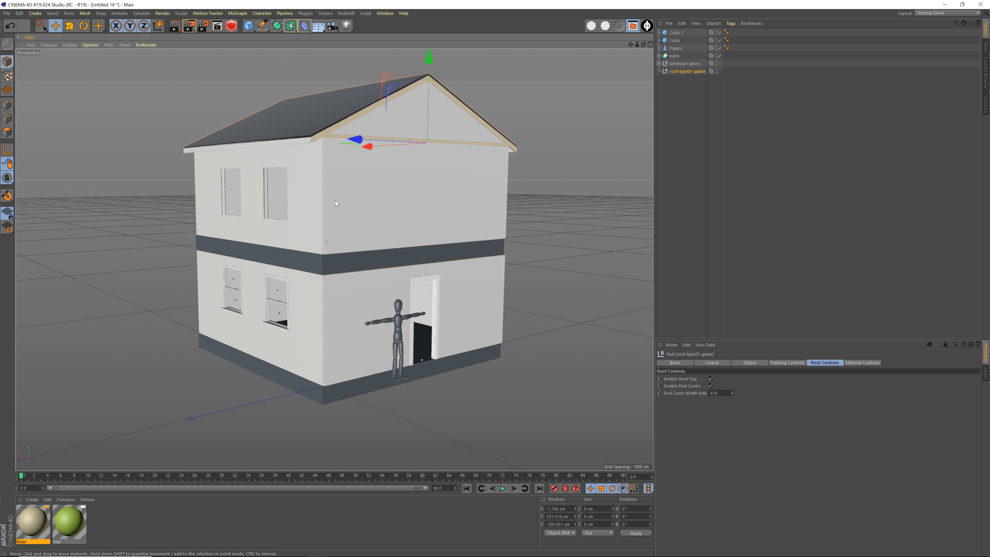
mouse_move(379, 197)
alt+mouse_down()
mouse_move(427, 190)
mouse_move(380, 198)
alt+mouse_up()
mouse_move(374, 240)
alt+mouse_down()
mouse_move(359, 224)
mouse_move(259, 241)
mouse_move(368, 244)
mouse_move(356, 241)
alt+mouse_up()
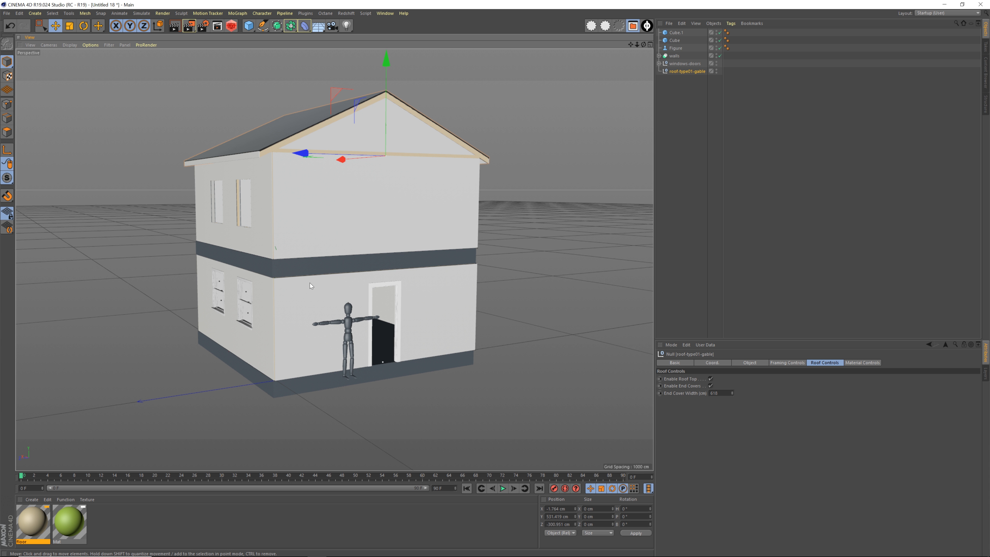
alt+drag(310, 284, 344, 296)
alt+drag(262, 279, 393, 252)
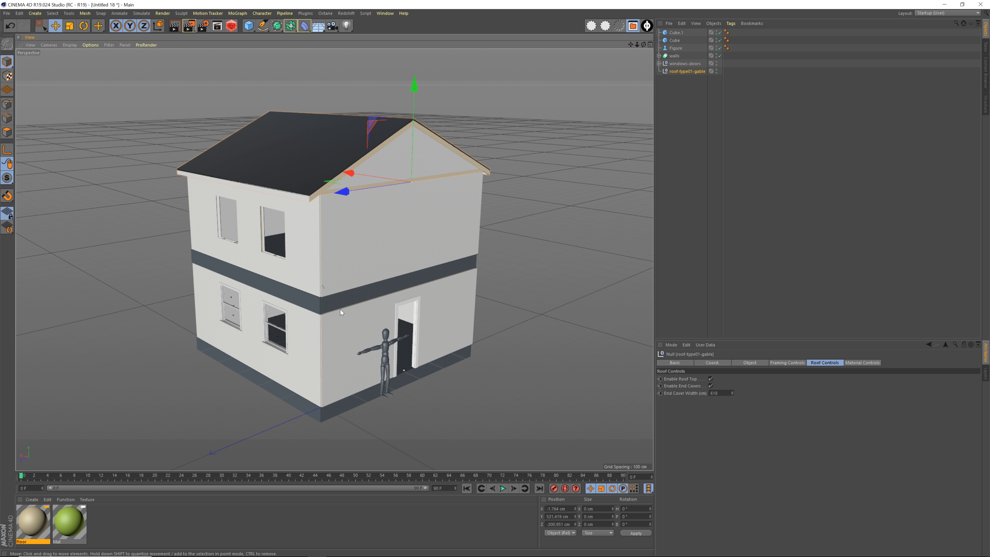
Disable the internal and external drywall on all eight walls of both storeys
click(684, 77)
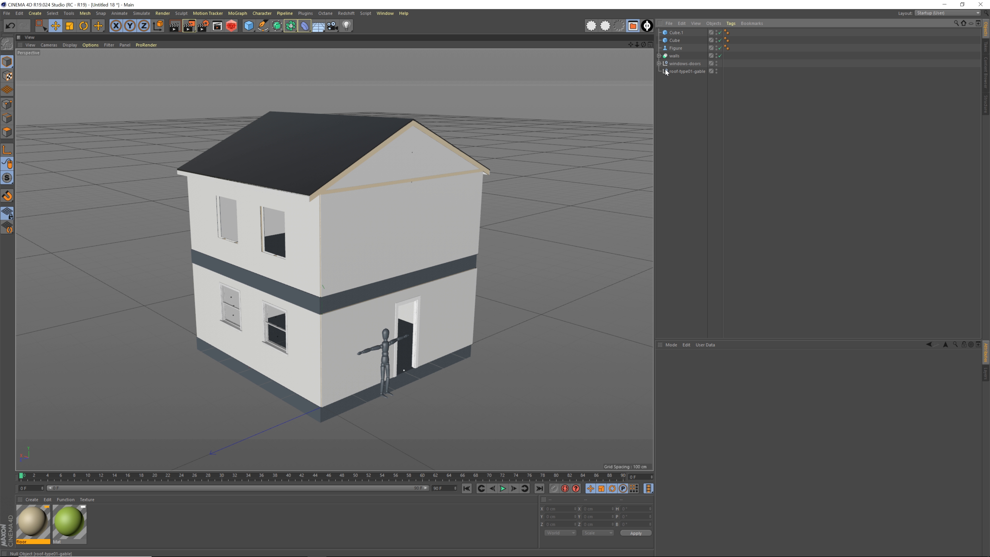
click(658, 63)
click(658, 63)
click(659, 56)
click(663, 63)
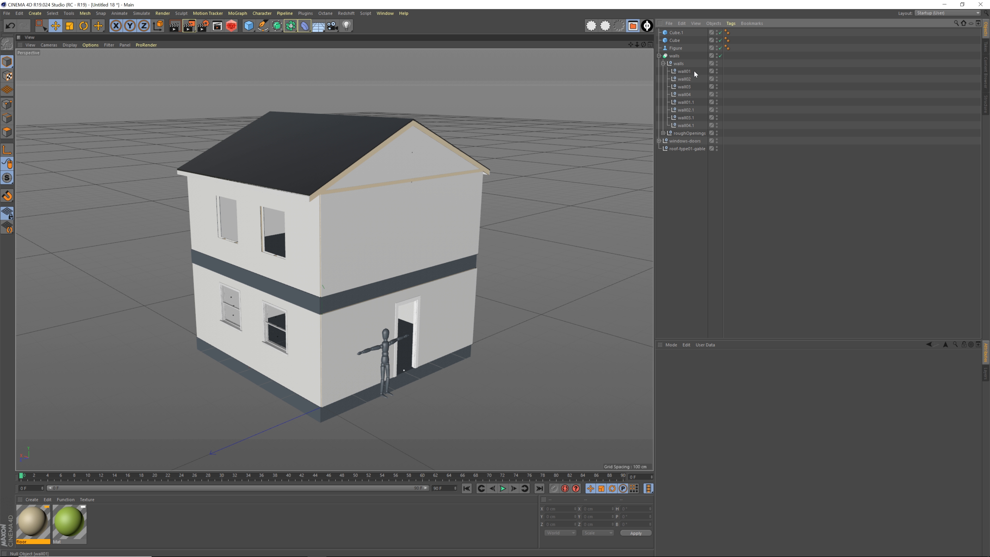
drag(683, 124, 683, 126)
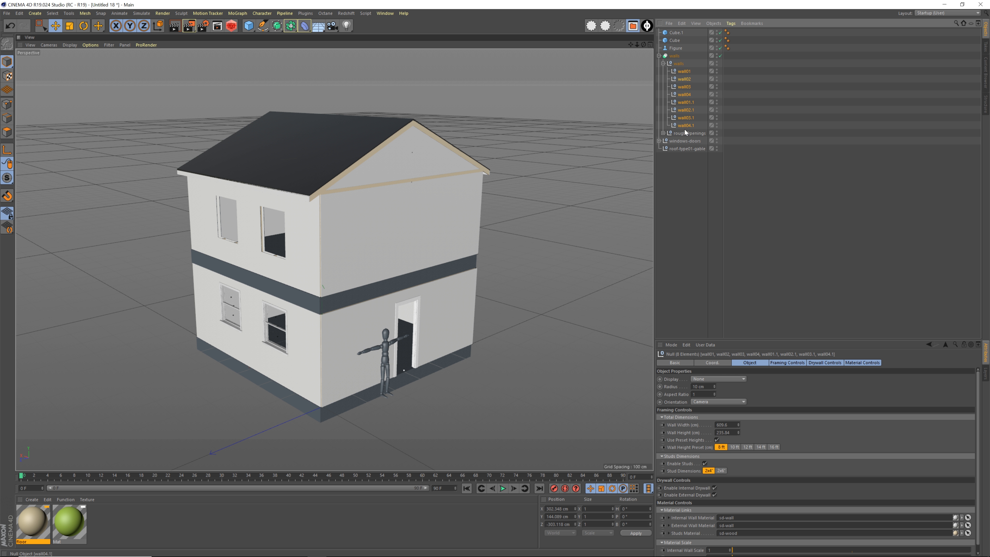
click(783, 362)
click(823, 363)
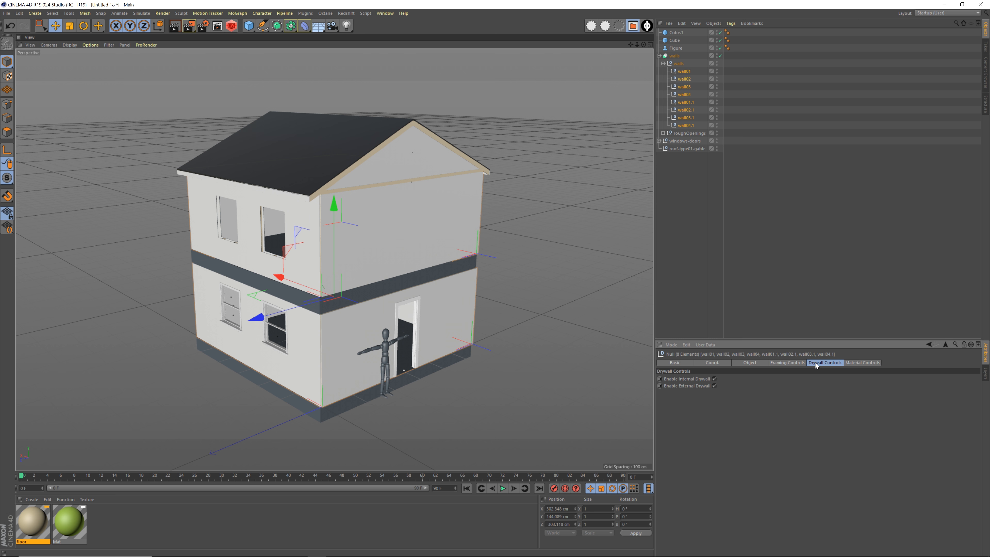
click(715, 379)
click(715, 386)
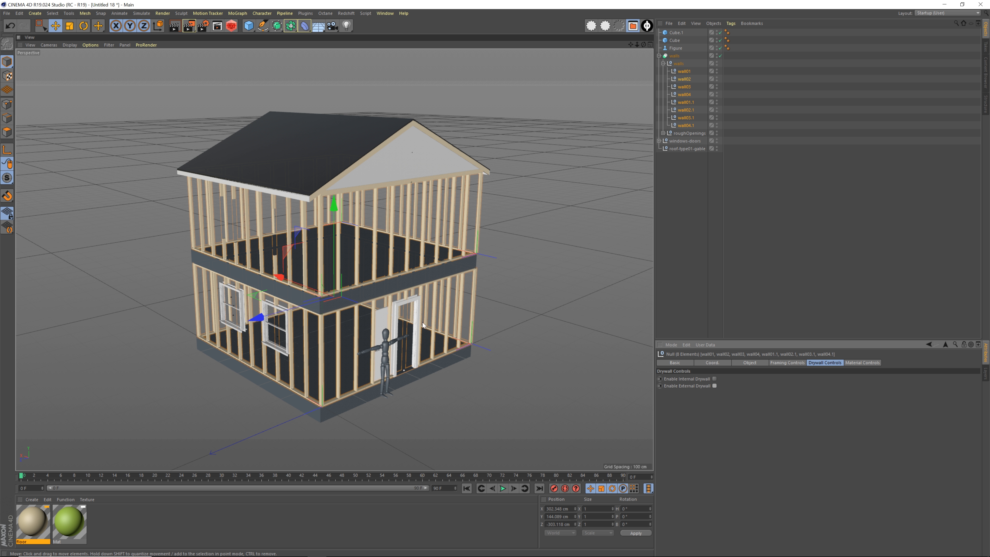
alt+drag(422, 322, 620, 350)
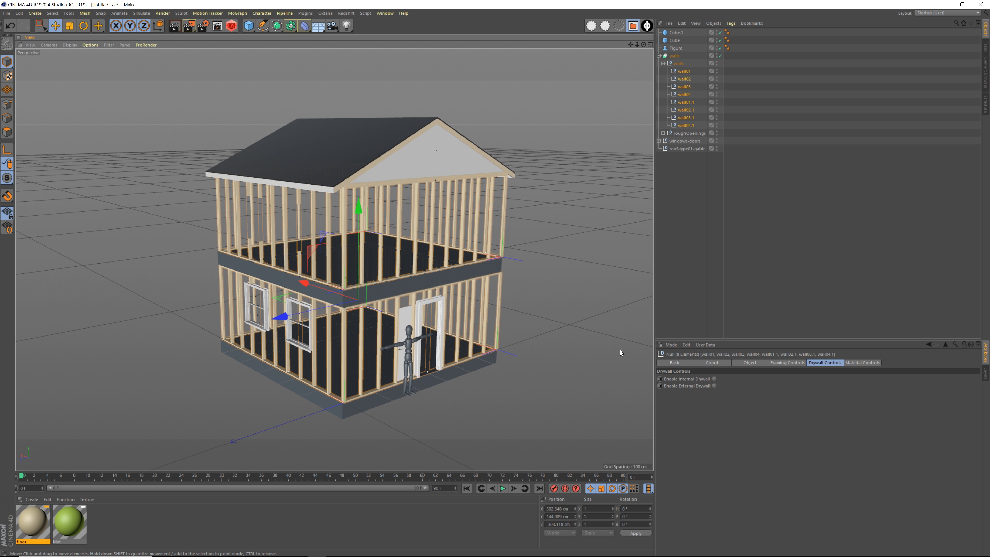
Re-enable the internal drywall on all eight walls and deselect them
click(714, 379)
alt+drag(418, 243, 446, 264)
alt+middle_drag(446, 264, 409, 259)
alt+drag(408, 259, 386, 281)
click(588, 243)
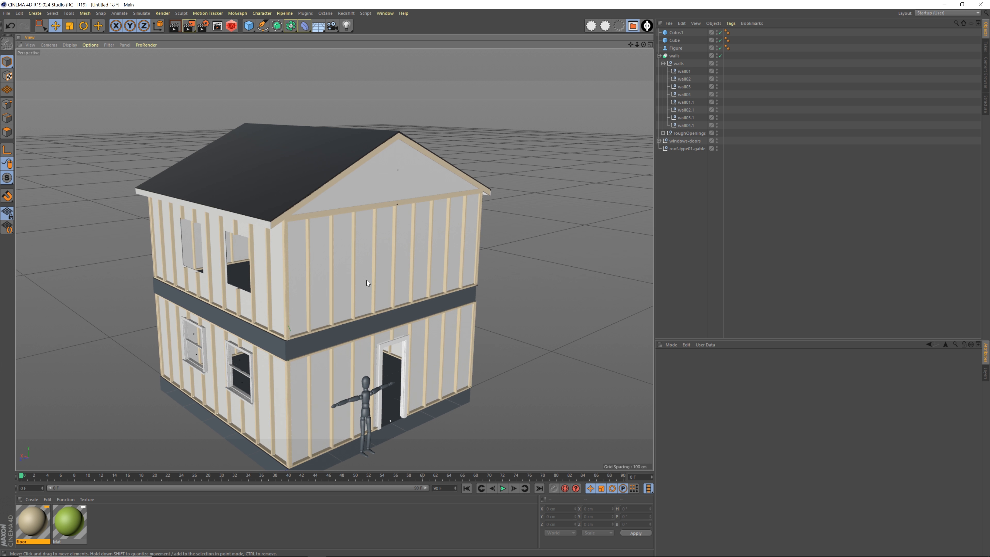
alt+drag(272, 294, 369, 273)
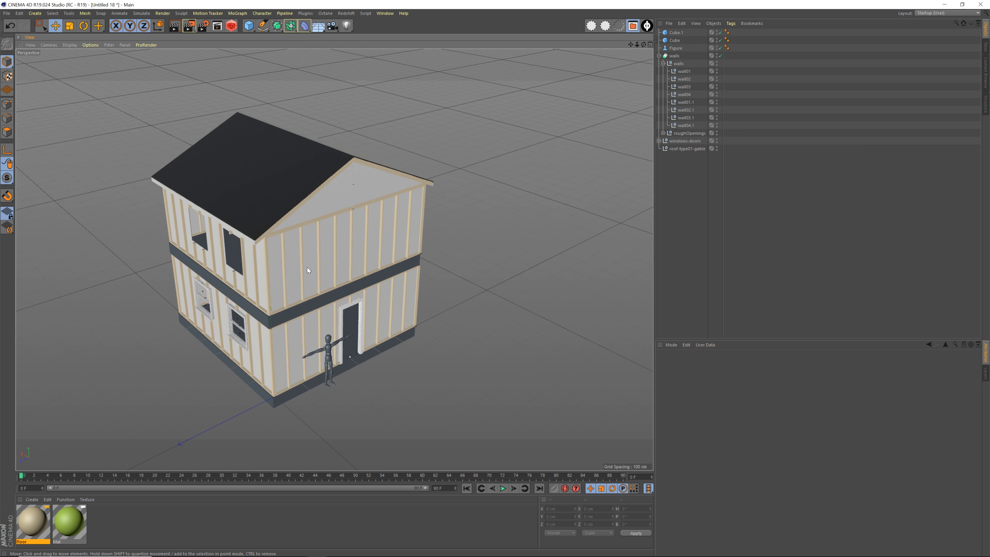
alt+drag(307, 267, 445, 283)
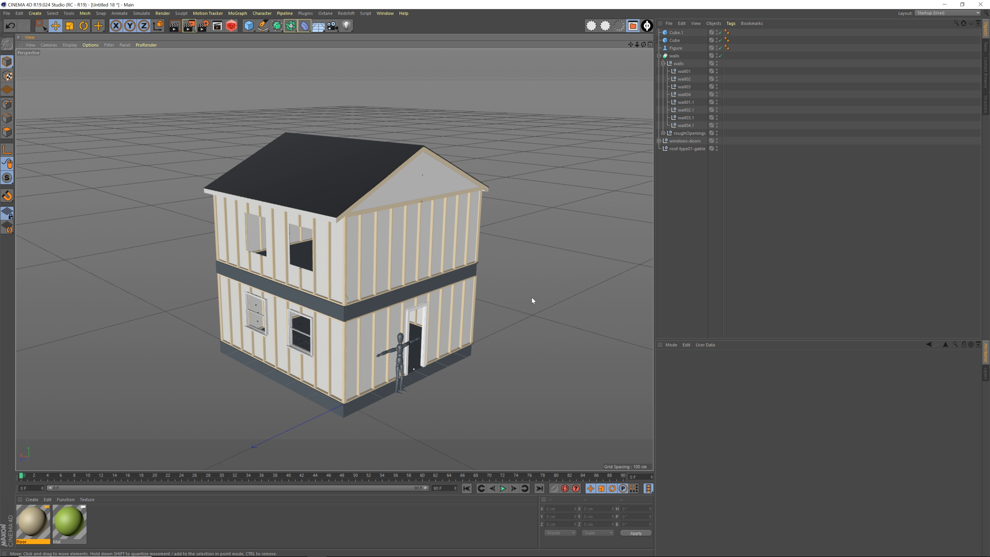
Switch to the web browser and open the Cinematography Database support forums
key(alt+Tab)
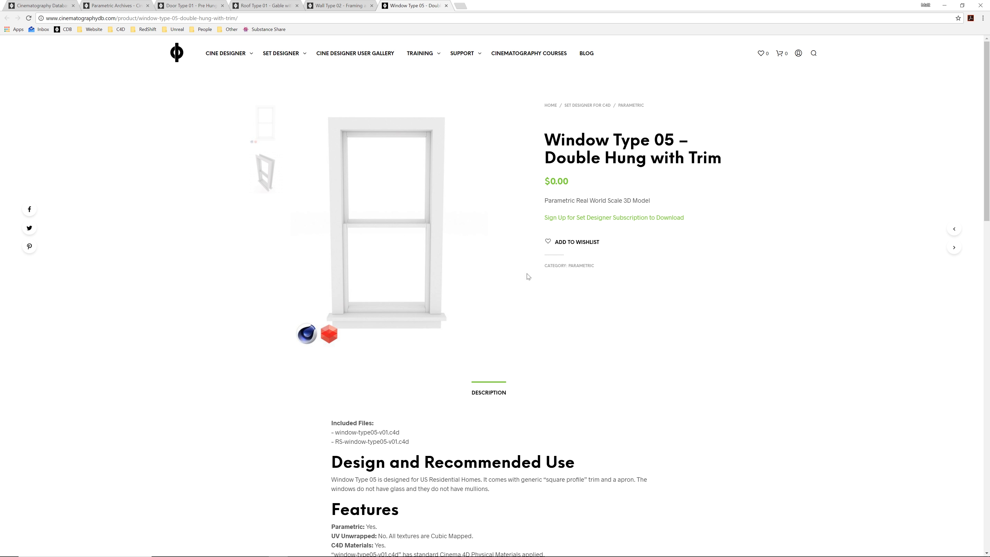
mouse_move(464, 56)
click(470, 83)
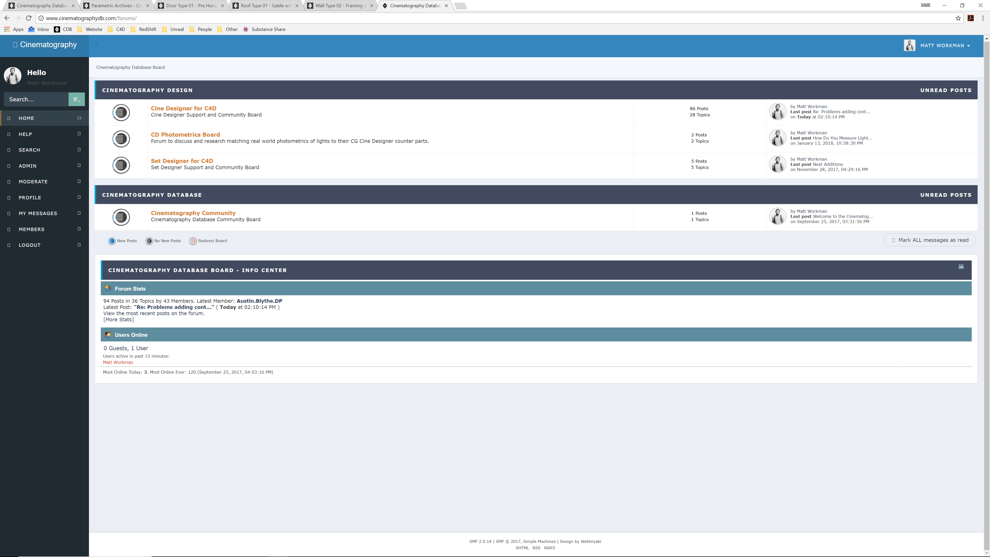
Open the Set Designer Annual Subscription page and review its price, asset access terms and user license
click(348, 7)
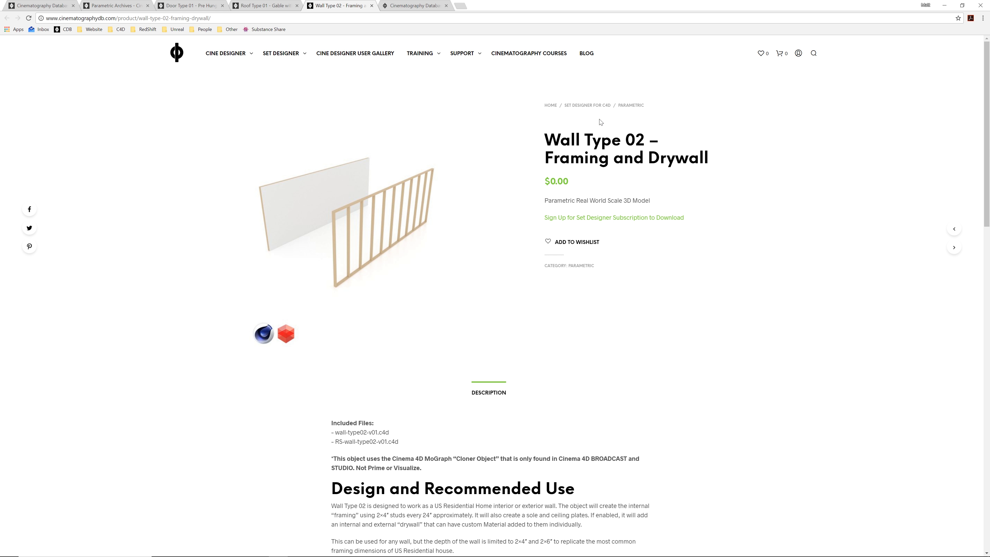
mouse_move(283, 64)
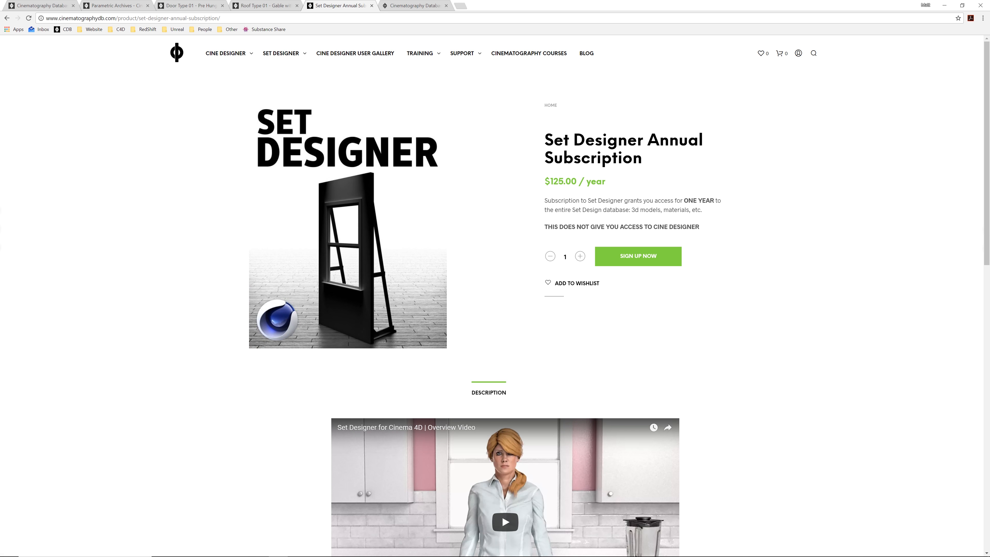
drag(566, 182, 629, 187)
click(630, 188)
scroll(558, 221, down, 3)
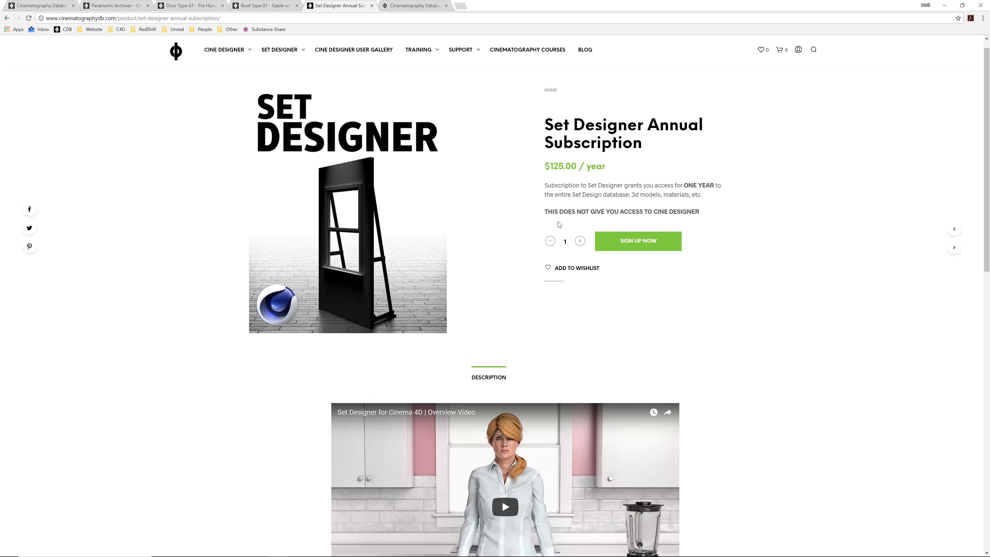
scroll(559, 222, down, 10)
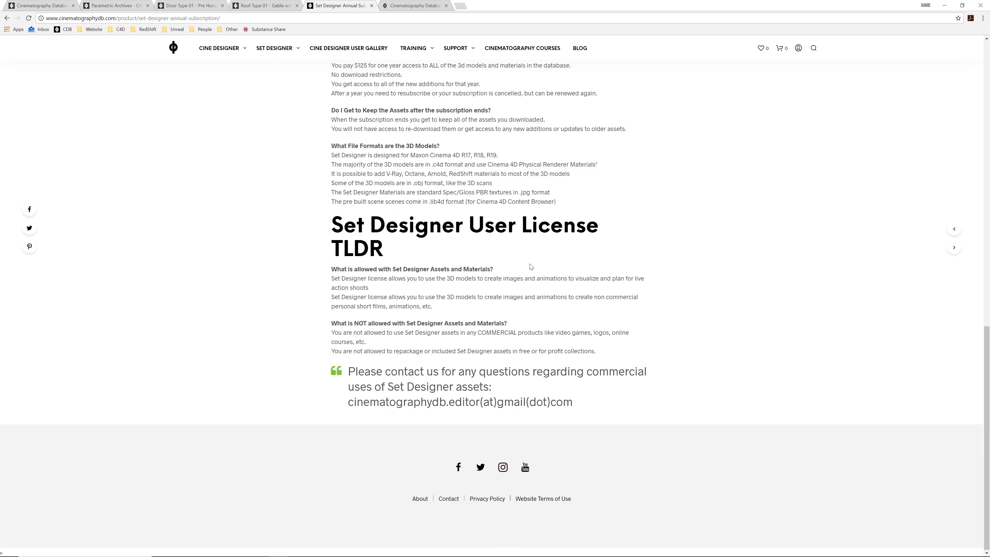
scroll(532, 264, up, 12)
scroll(532, 264, up, 3)
Open the Set Designer for C4D catalogue and look through its 3D models
click(274, 48)
scroll(445, 228, down, 12)
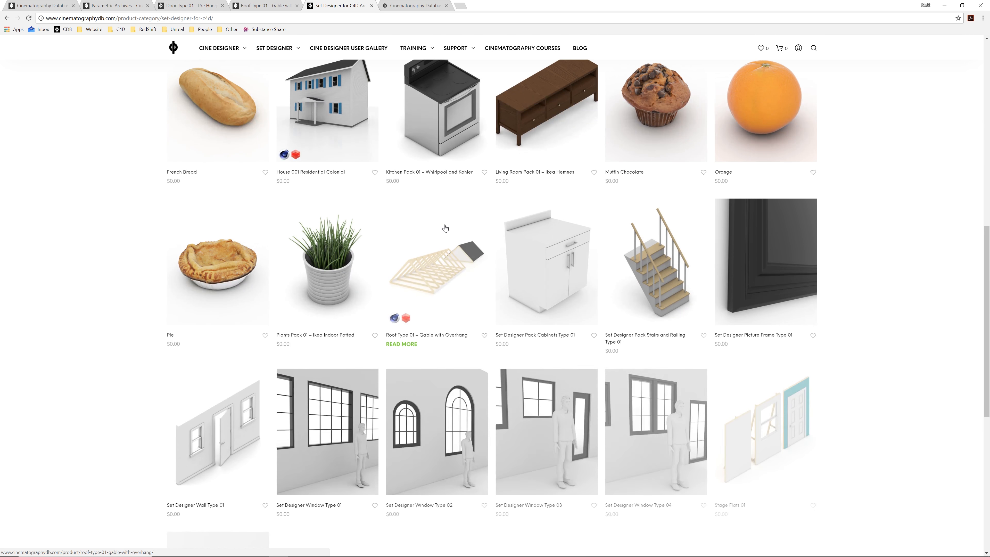
scroll(445, 228, down, 5)
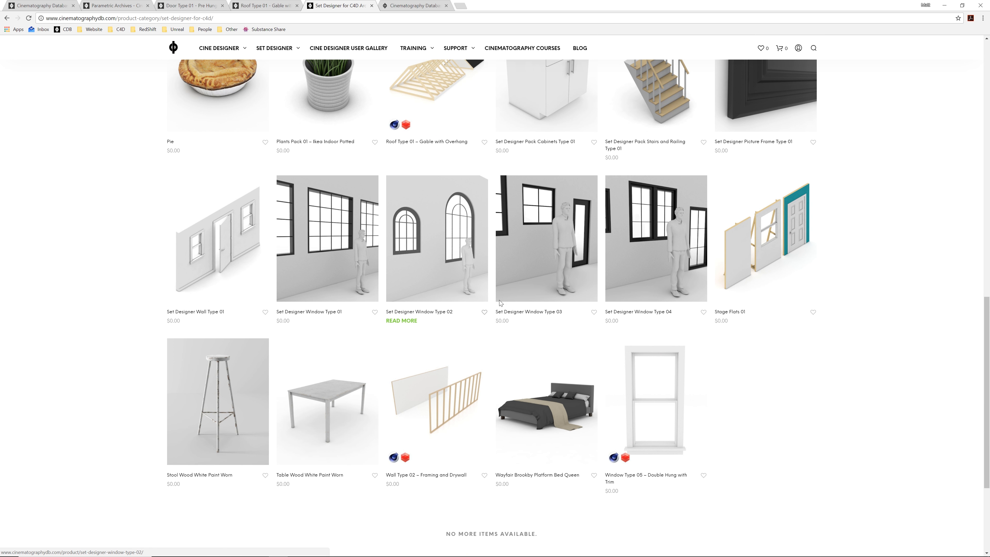
scroll(550, 414, up, 8)
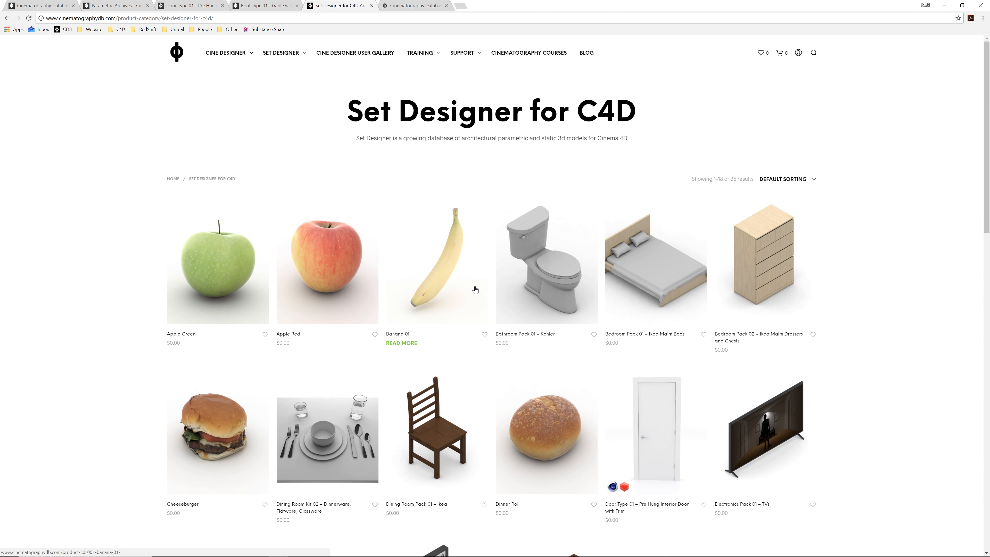
scroll(475, 289, down, 10)
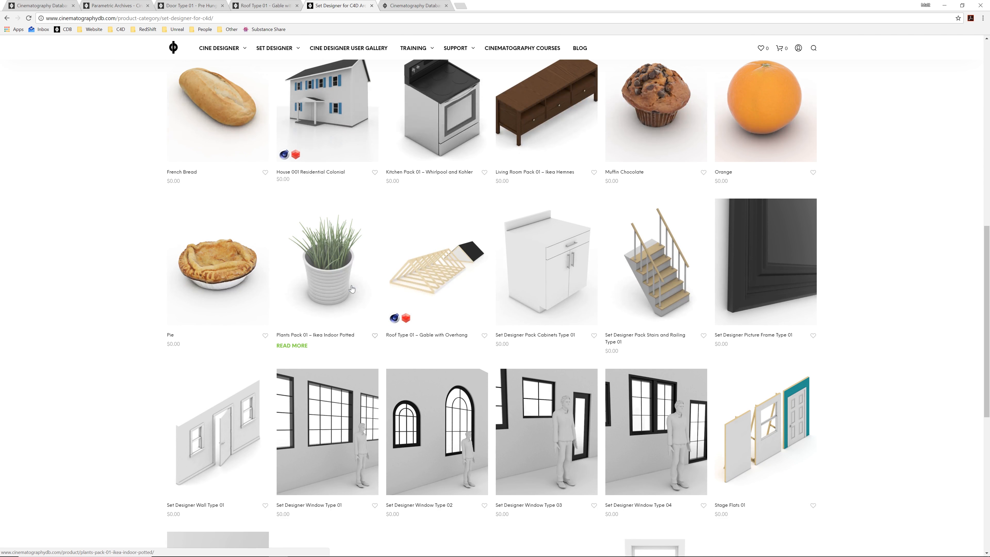
scroll(352, 289, down, 6)
scroll(359, 292, up, 10)
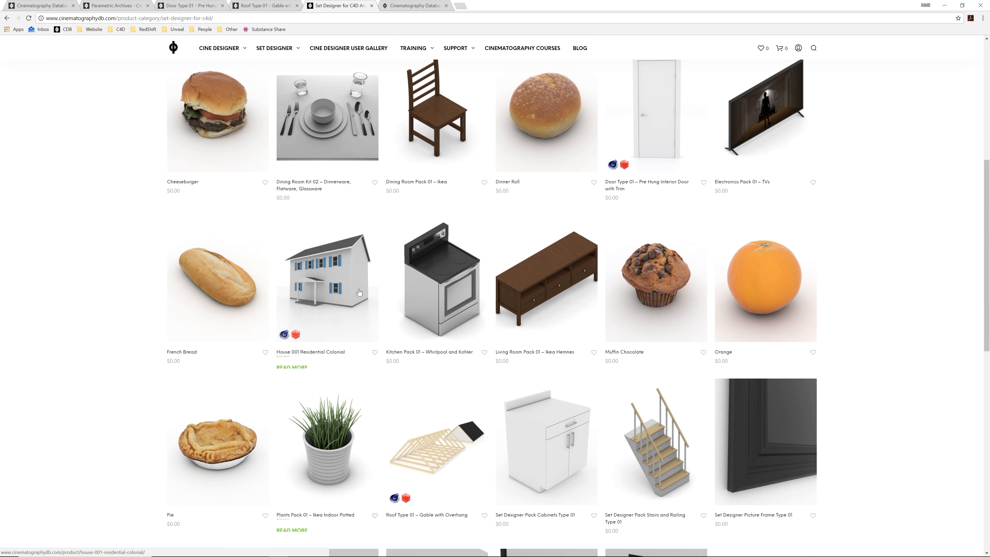
scroll(359, 292, up, 6)
scroll(327, 287, down, 7)
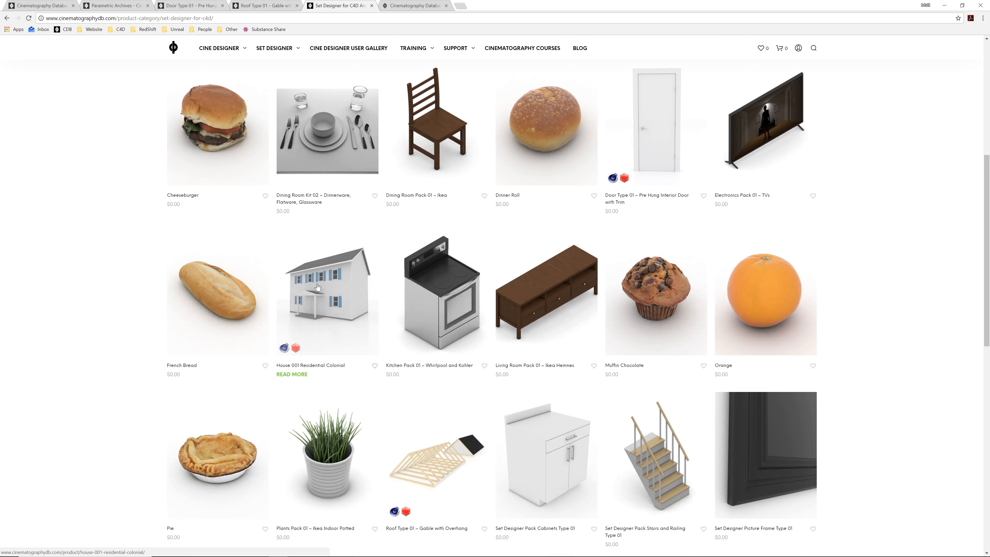
scroll(326, 288, down, 10)
scroll(457, 301, up, 6)
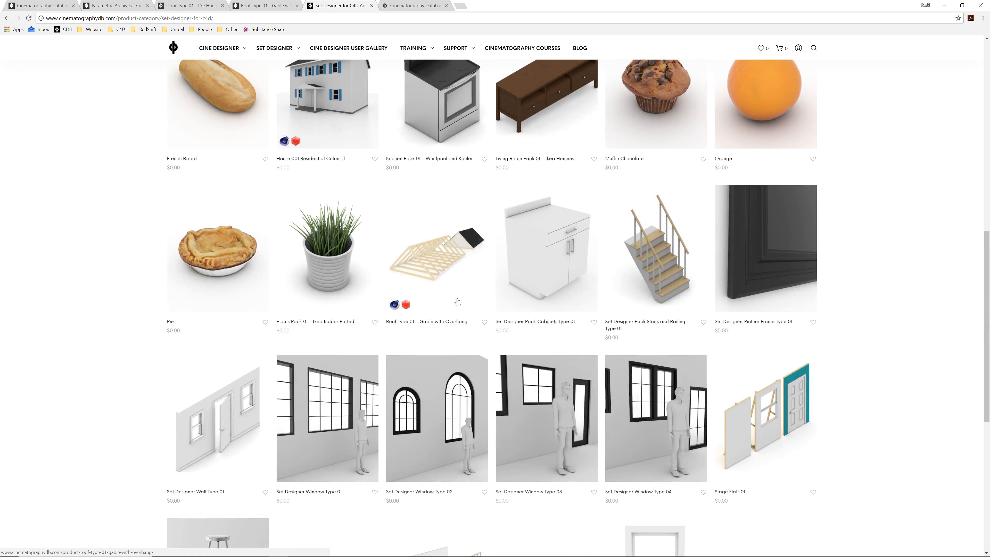
scroll(458, 302, up, 10)
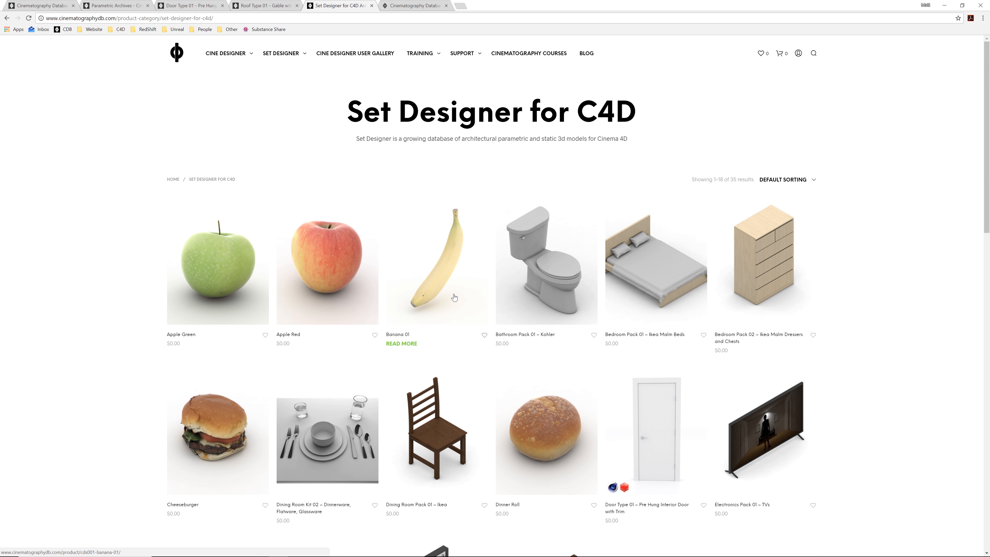